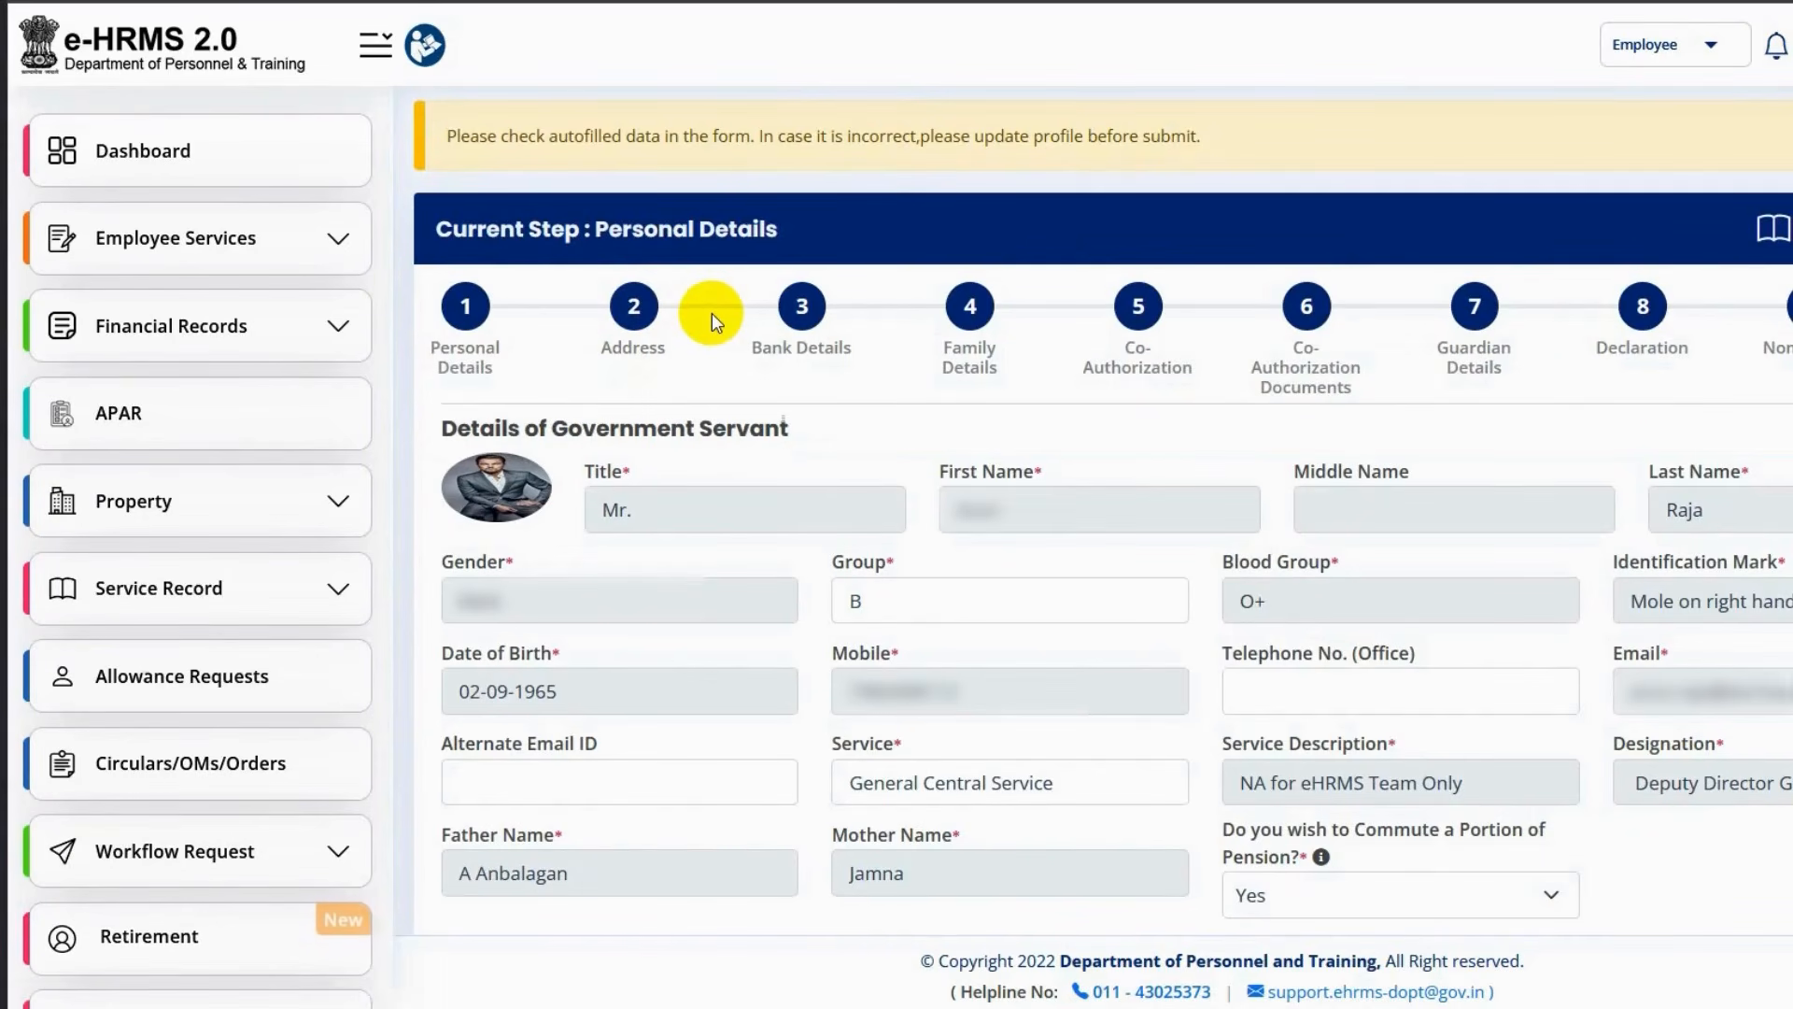
Step: Examine the available Service options in the government servant's personal details
{"action": "scroll", "coordinate": [1000, 441], "scroll_direction": "down", "scroll_amount": 3}
{"action": "left_click", "coordinate": [934, 789]}
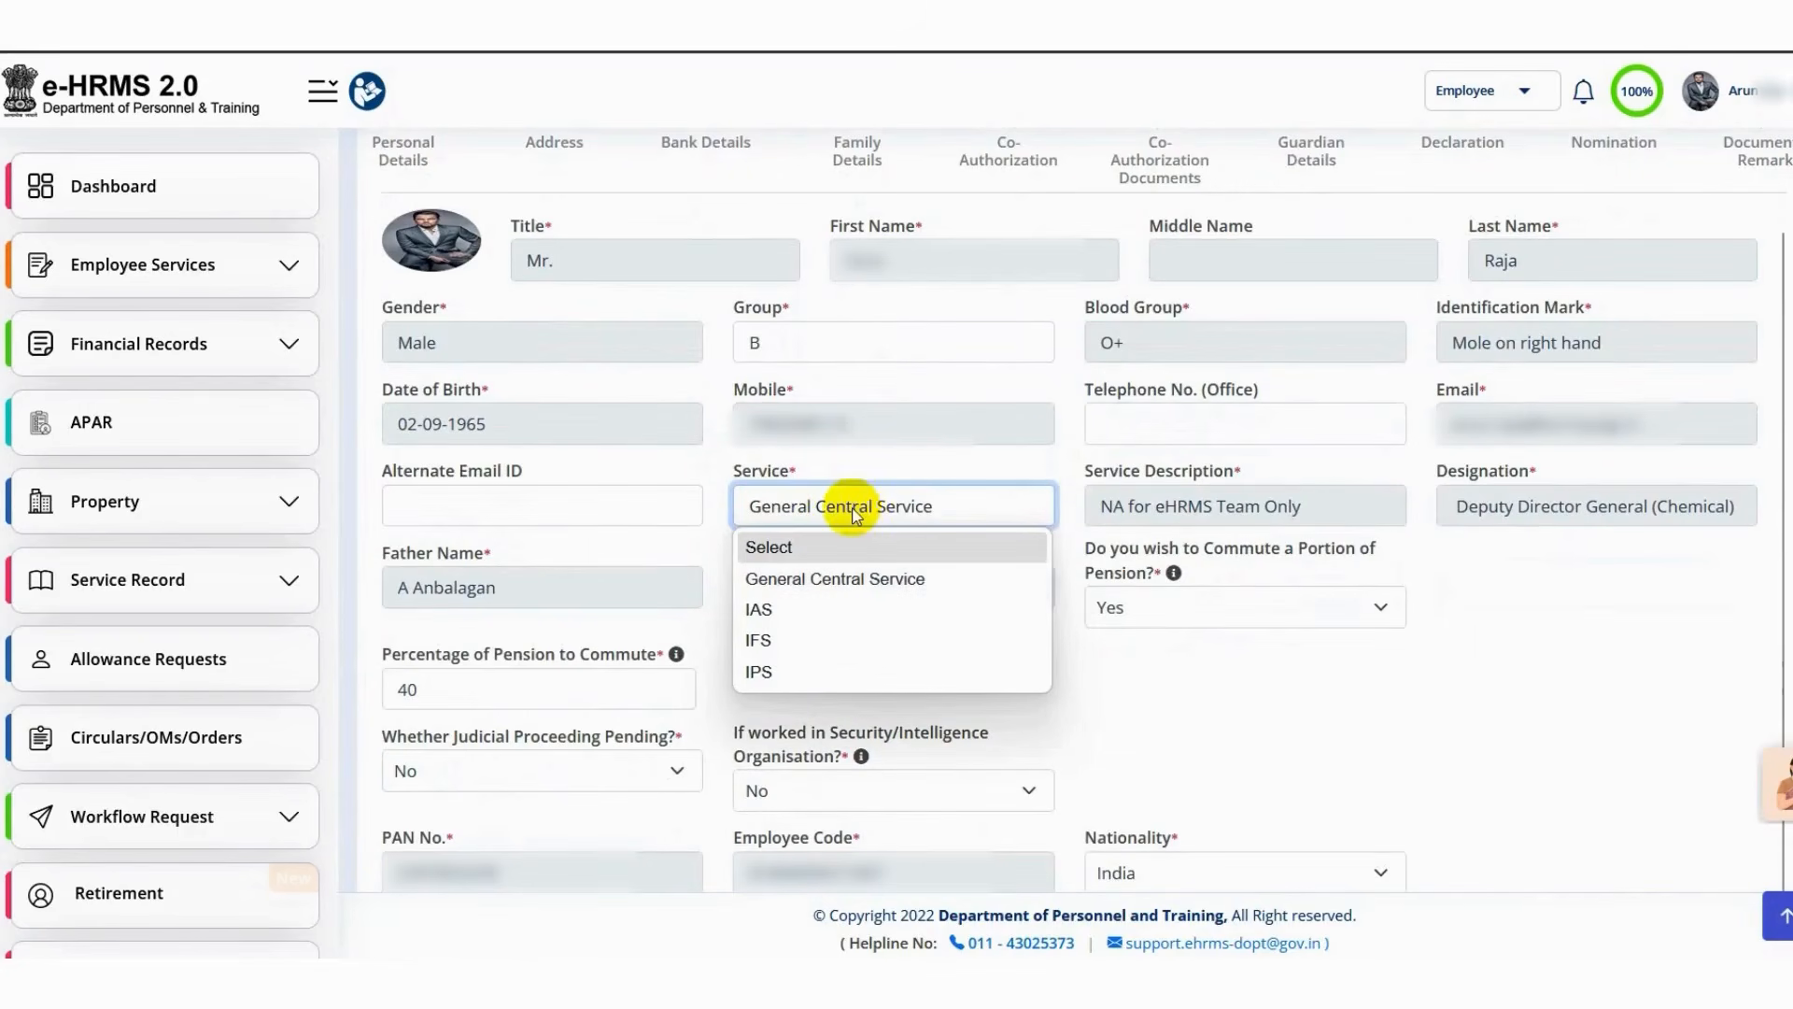
{"action": "left_click", "coordinate": [1067, 489]}
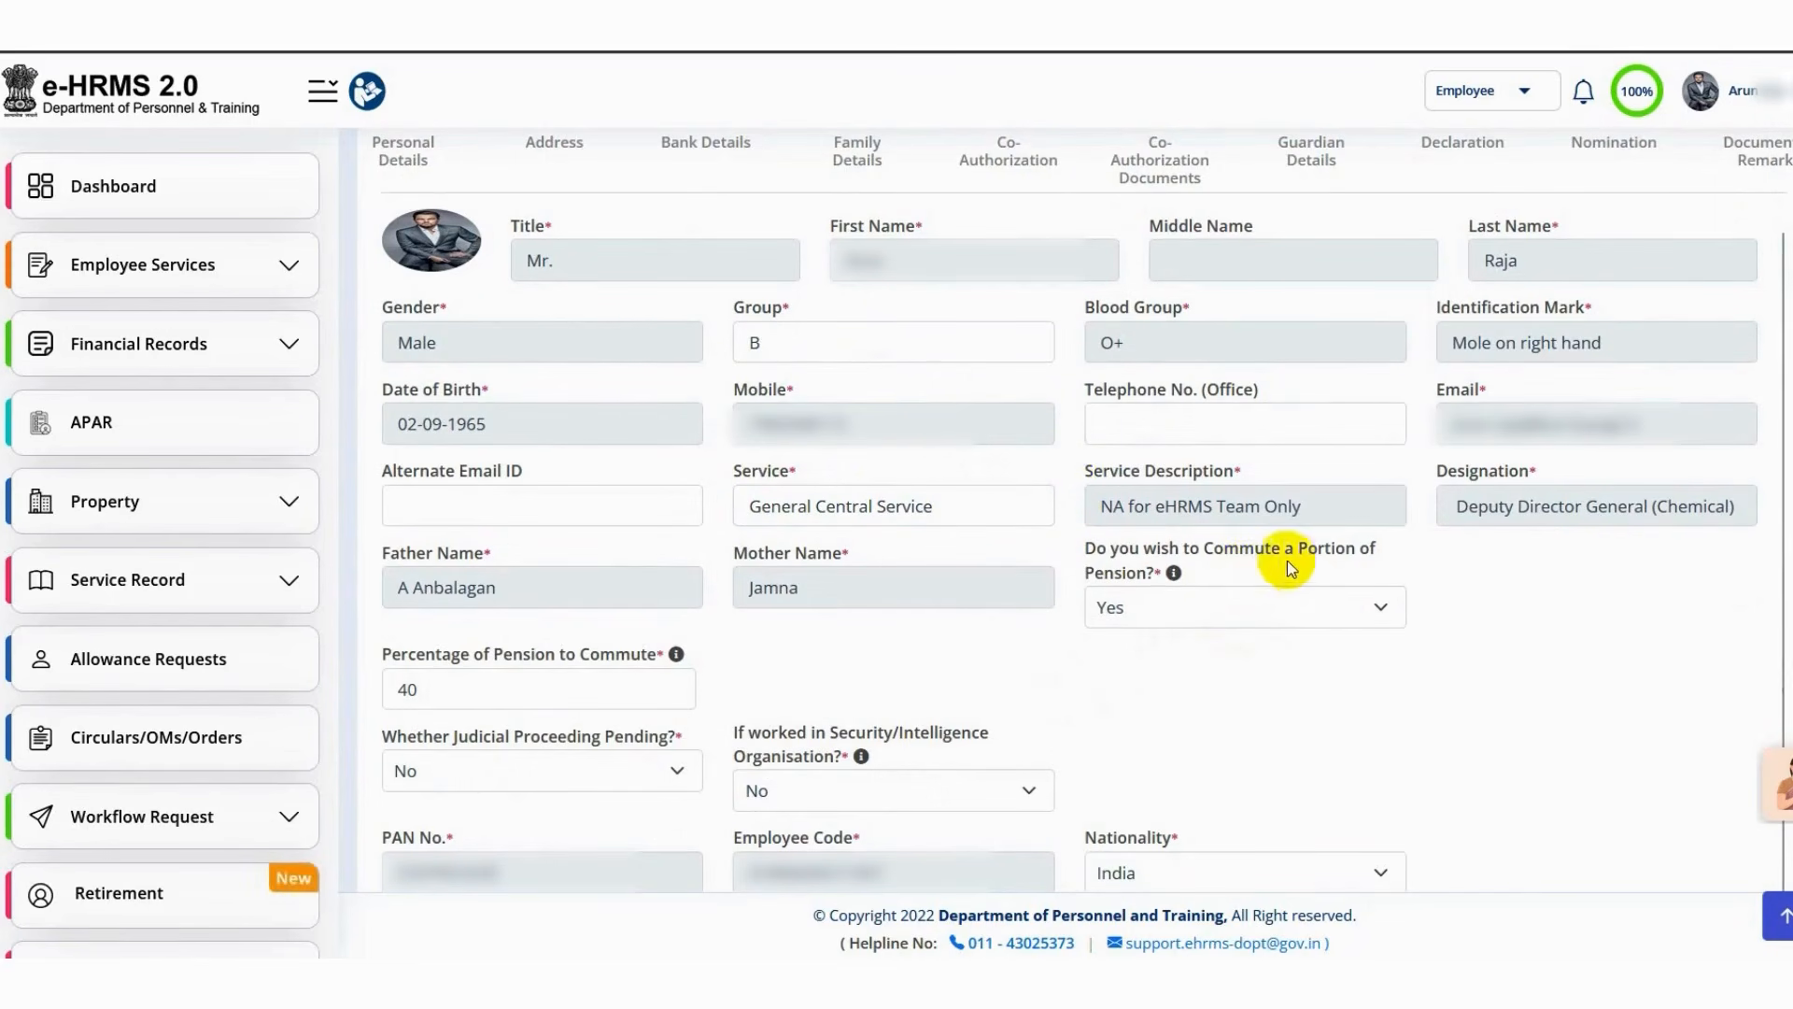
Step: Choose Yes for commuting a portion of pension and No for pending judicial proceedings
{"action": "left_click", "coordinate": [1234, 619]}
{"action": "left_click", "coordinate": [1163, 678]}
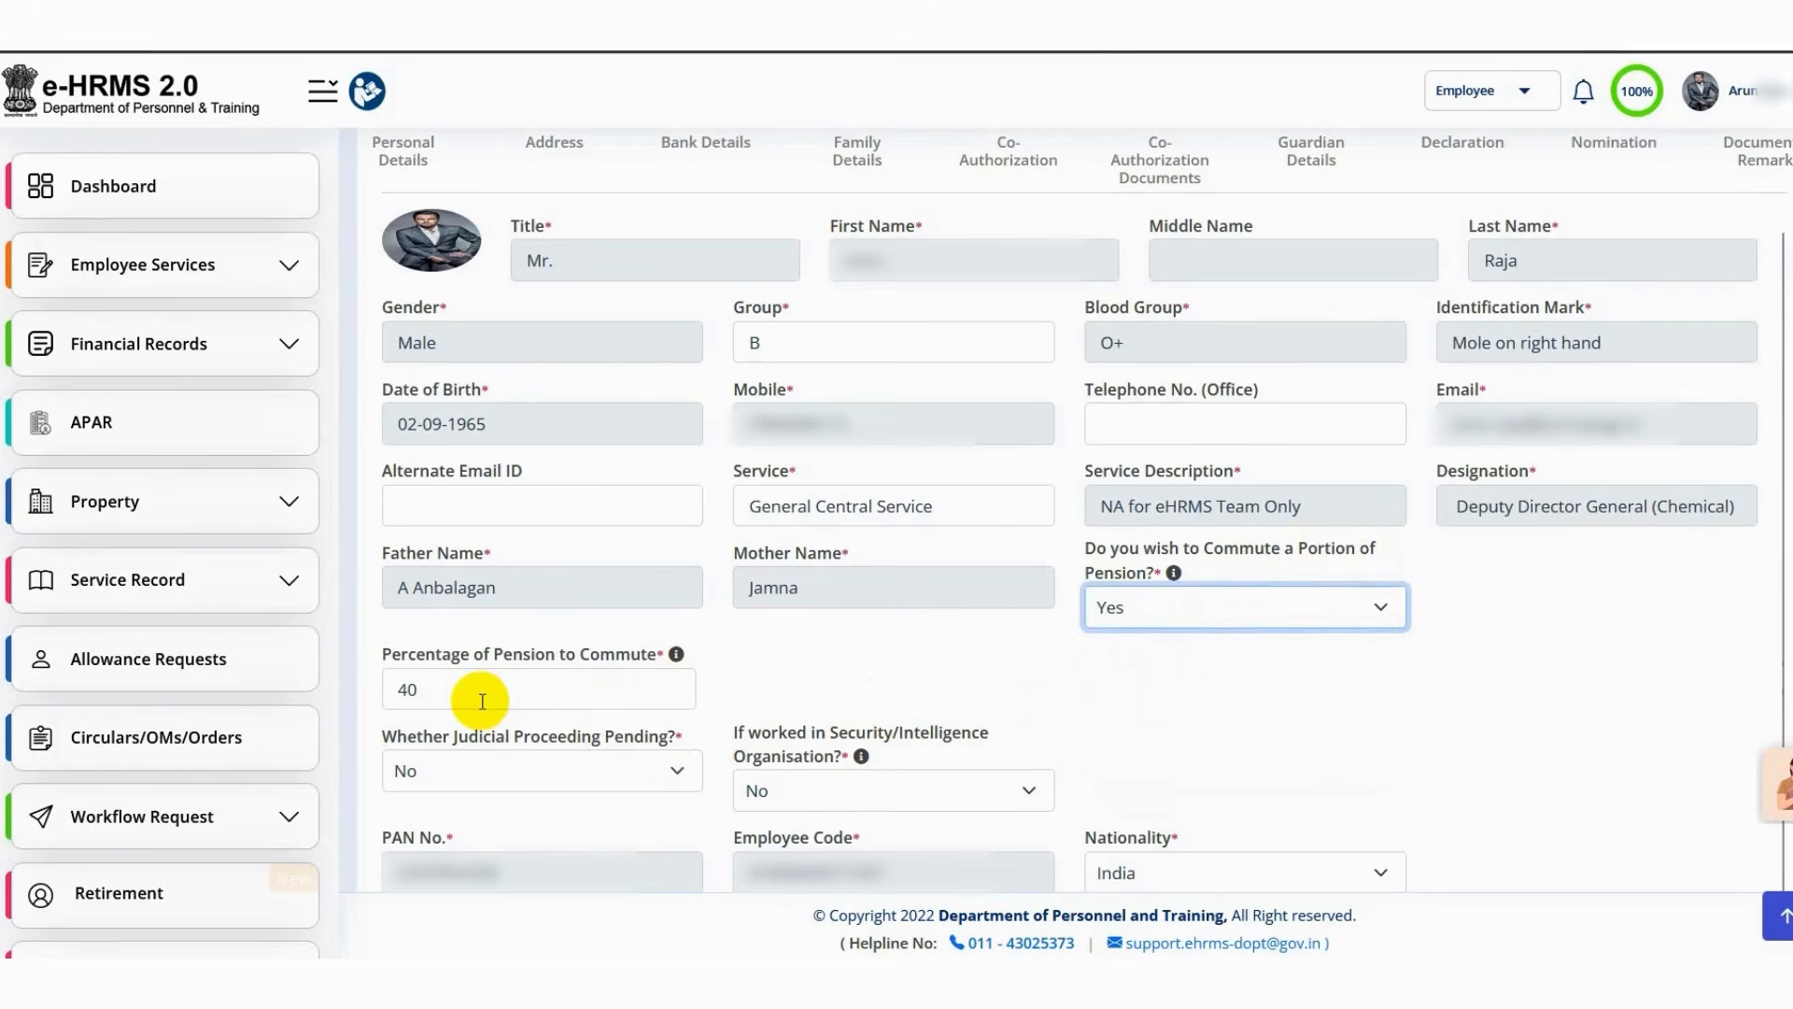
{"action": "left_click_drag", "start_coordinate": [432, 690], "coordinate": [388, 691]}
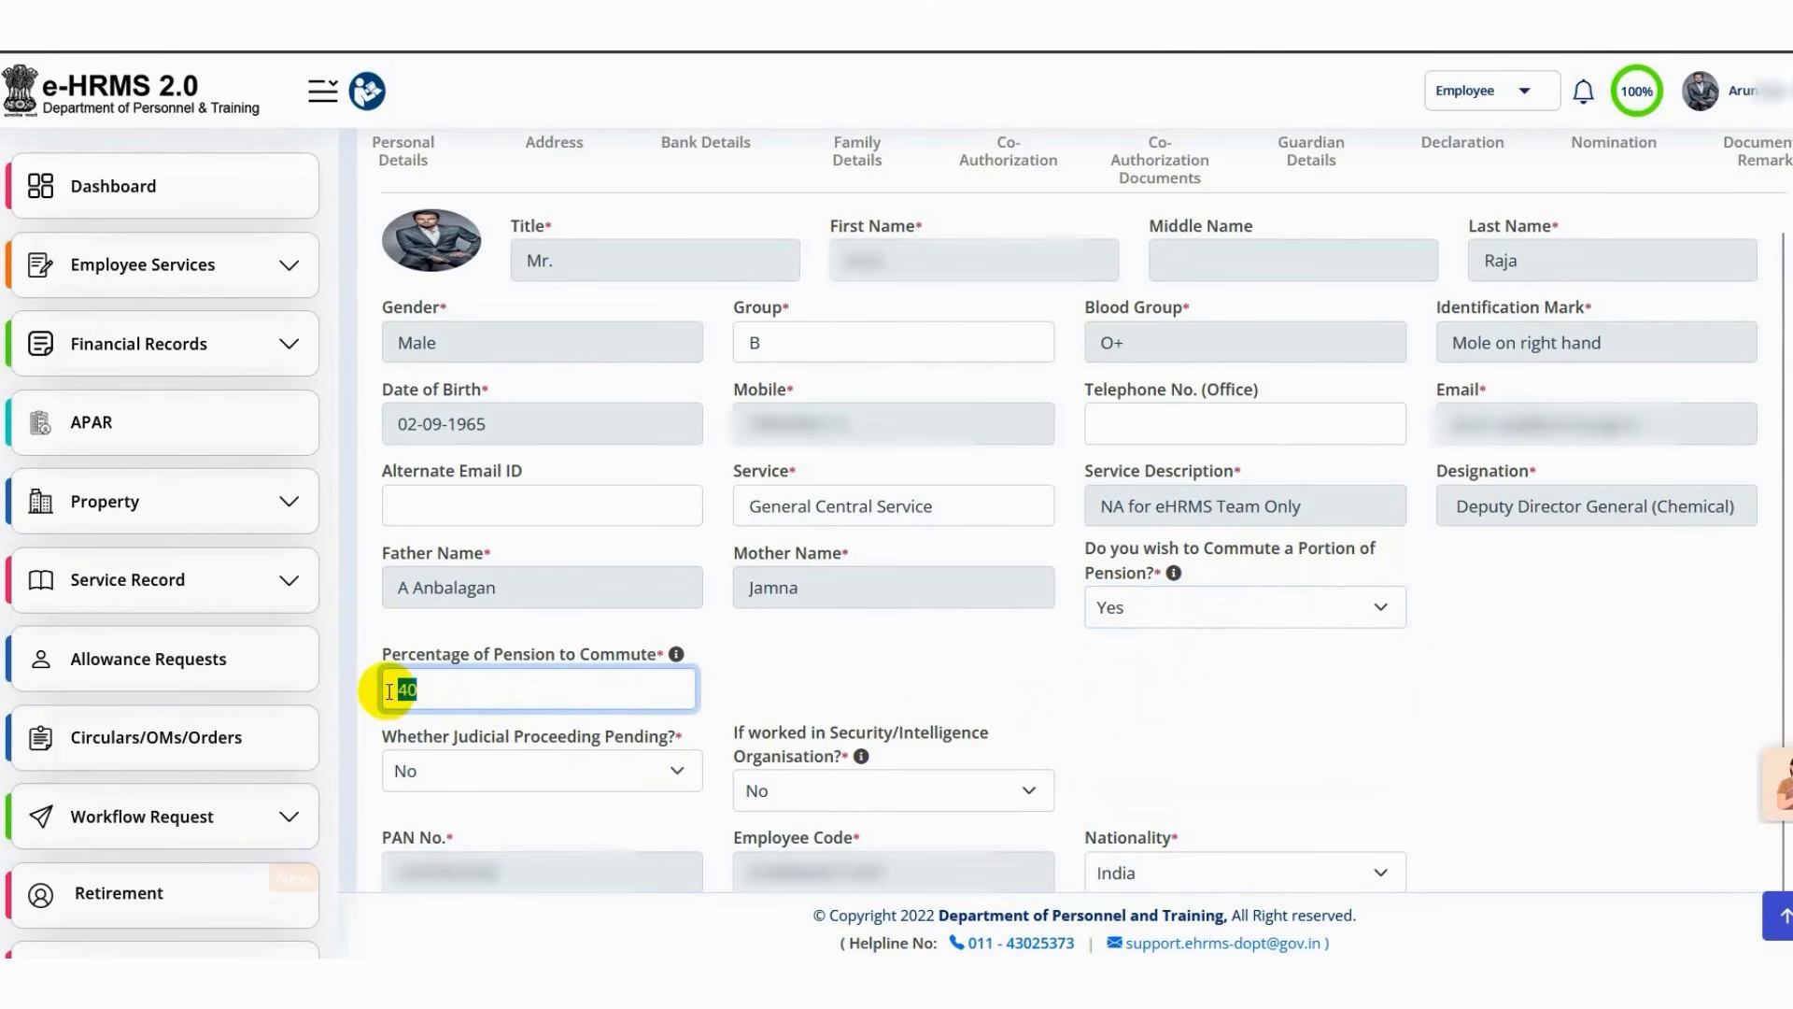
{"action": "scroll", "coordinate": [420, 579], "scroll_direction": "down", "scroll_amount": 2}
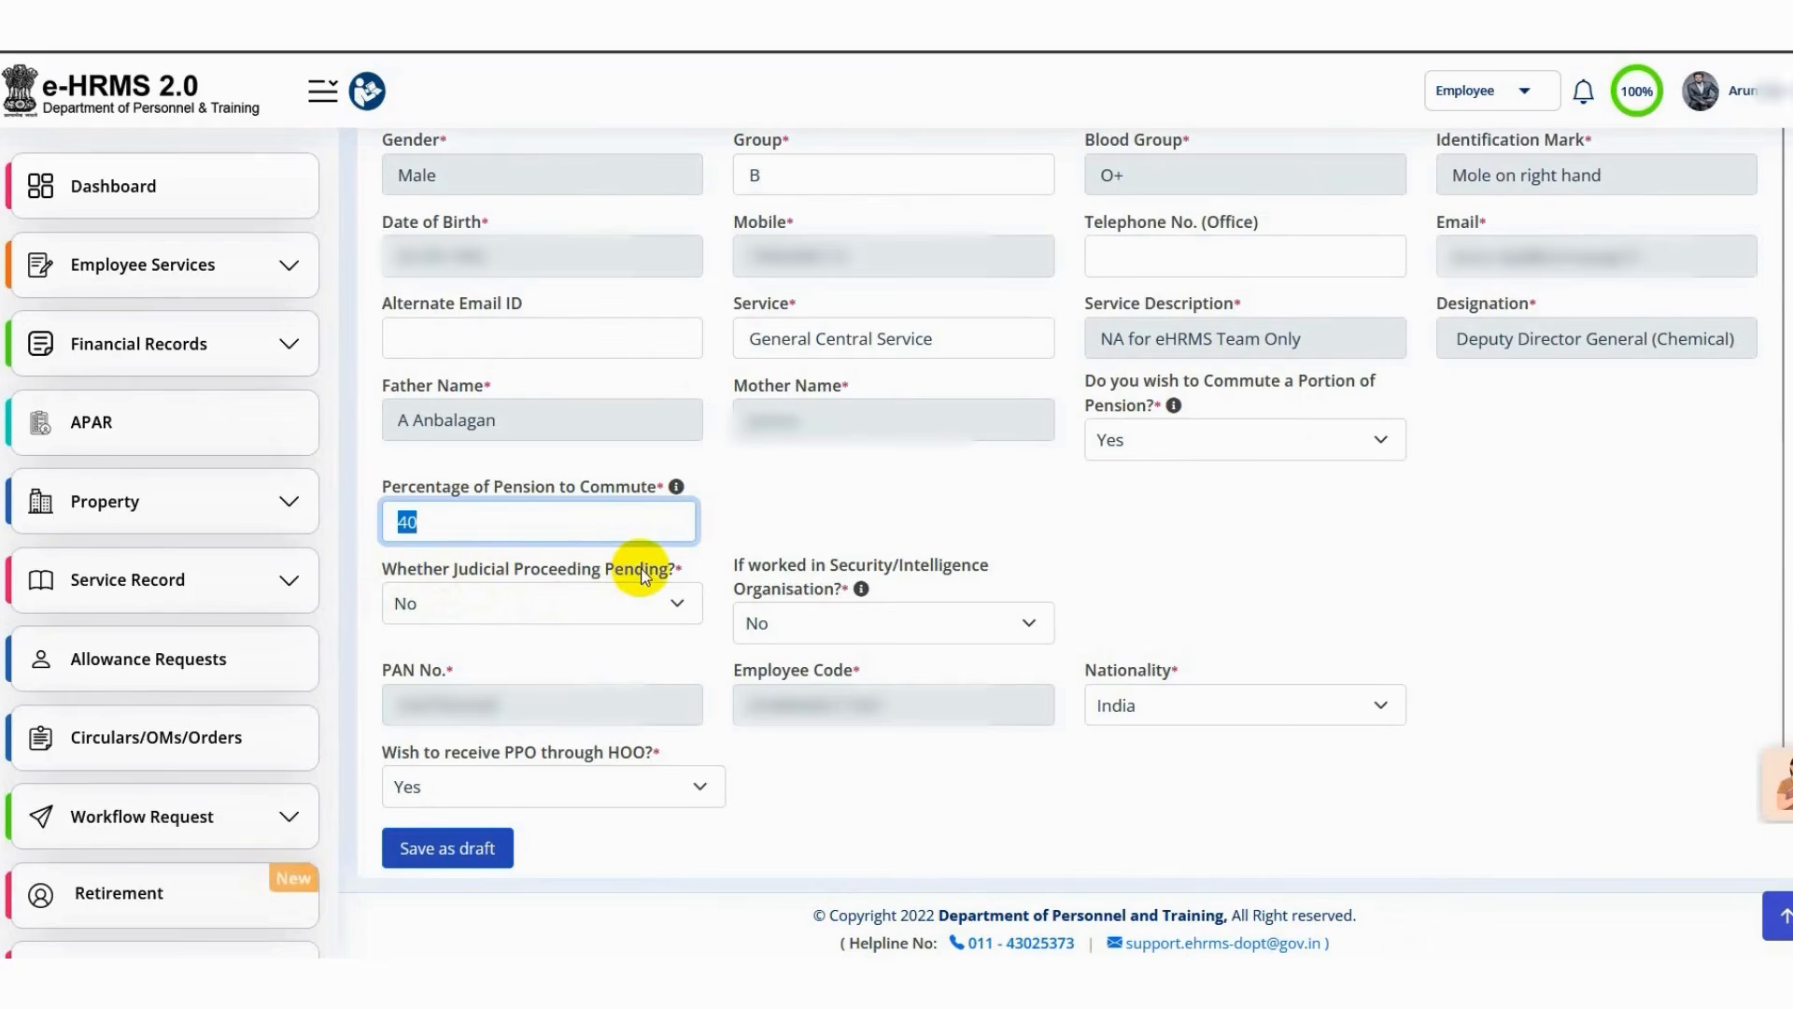
{"action": "left_click", "coordinate": [518, 609]}
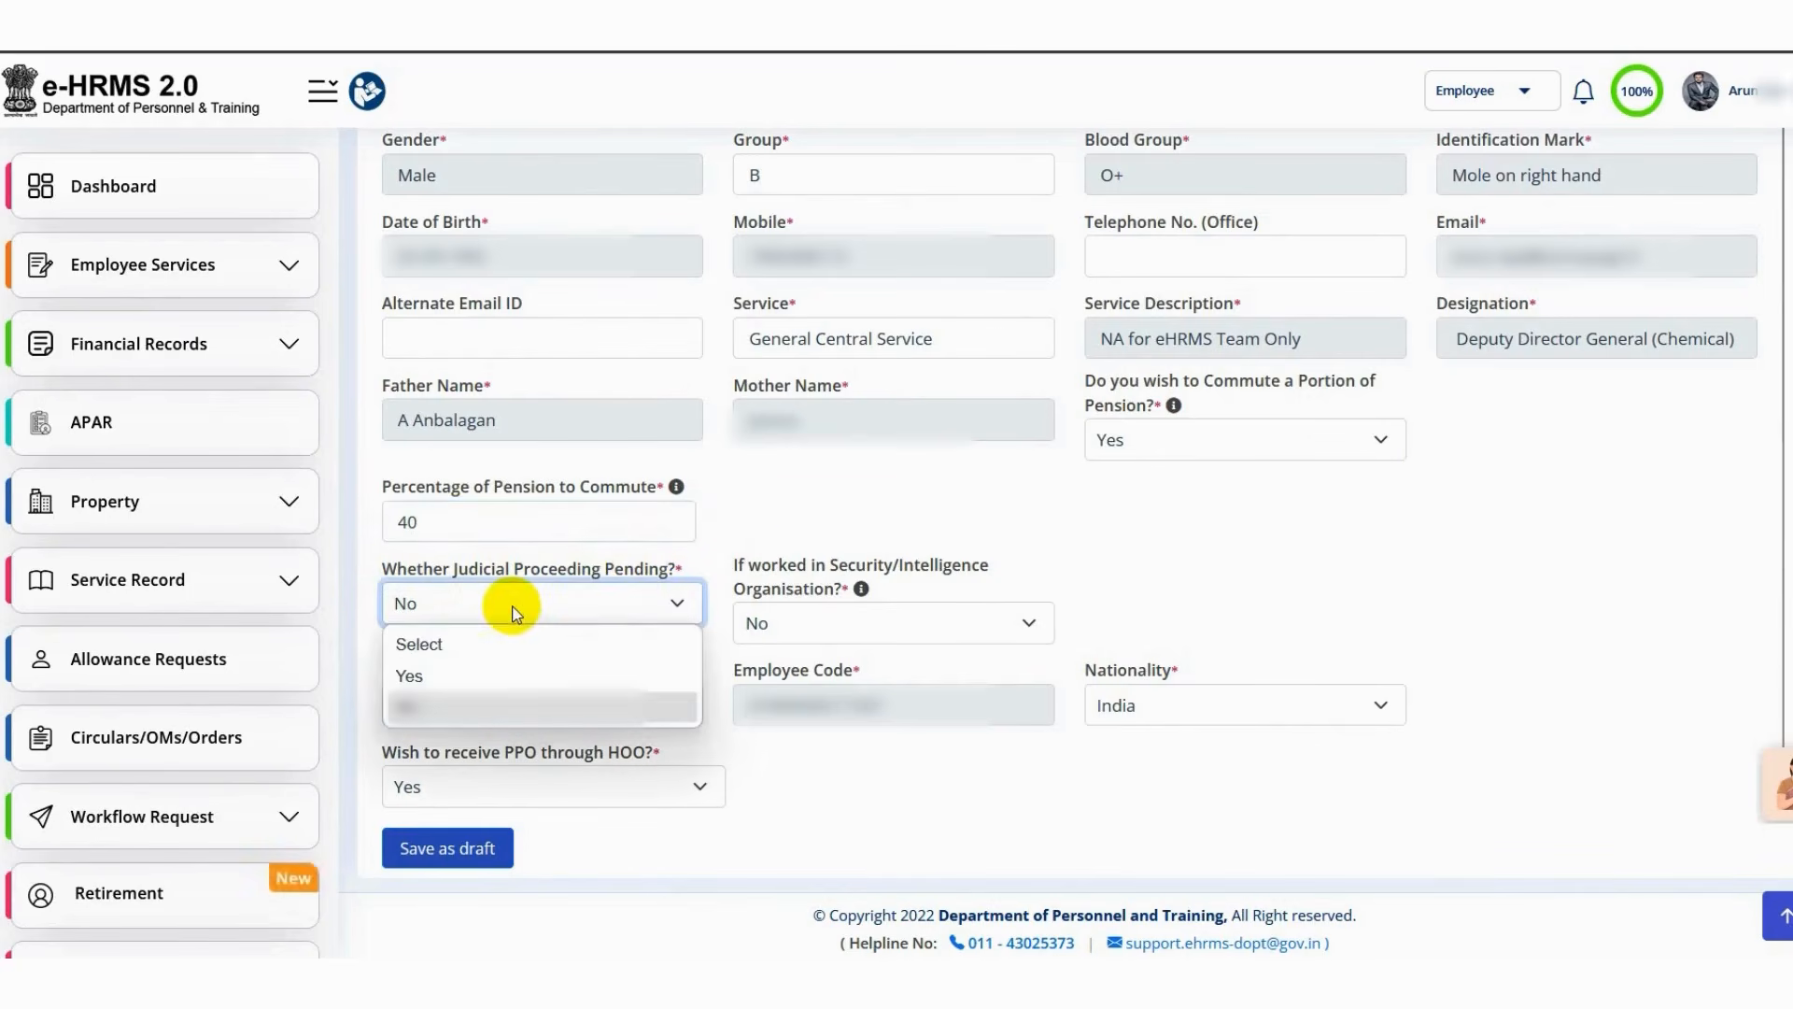
{"action": "left_click", "coordinate": [476, 707]}
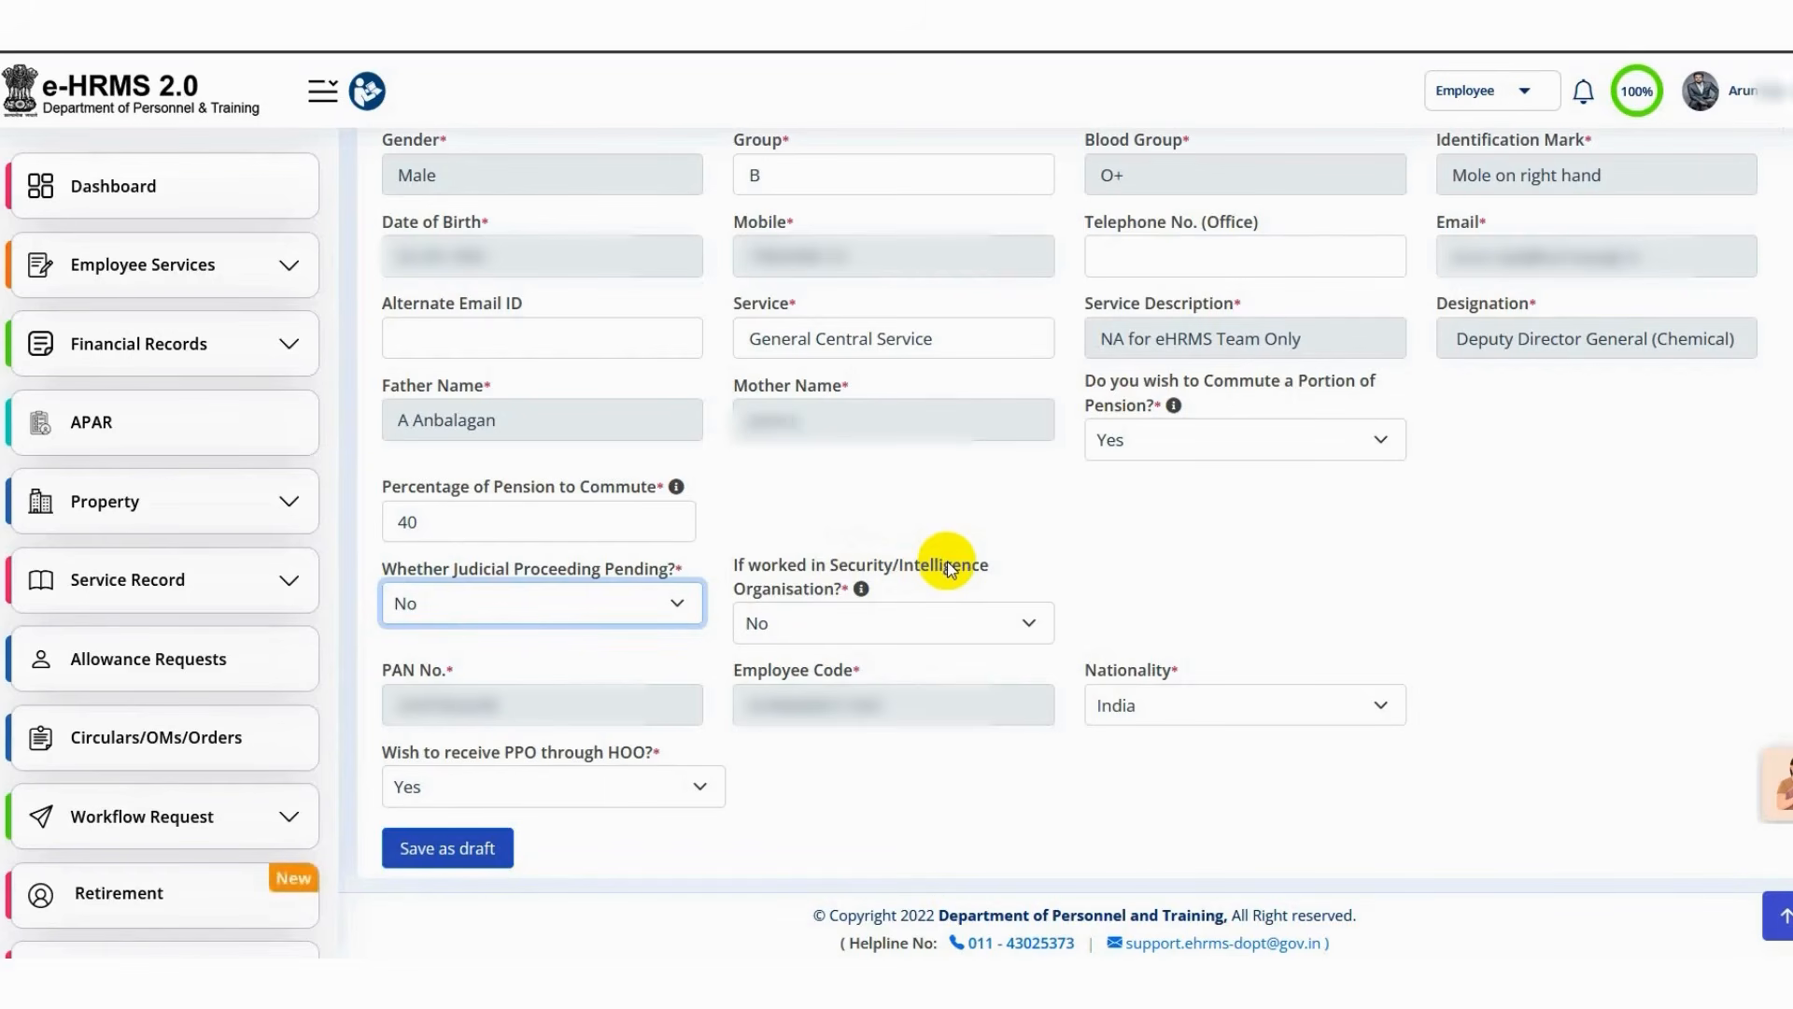
Step: Check the extra fields required for work in a security or intelligence organisation, and return that answer to No
{"action": "left_click", "coordinate": [881, 620]}
{"action": "left_click", "coordinate": [845, 693]}
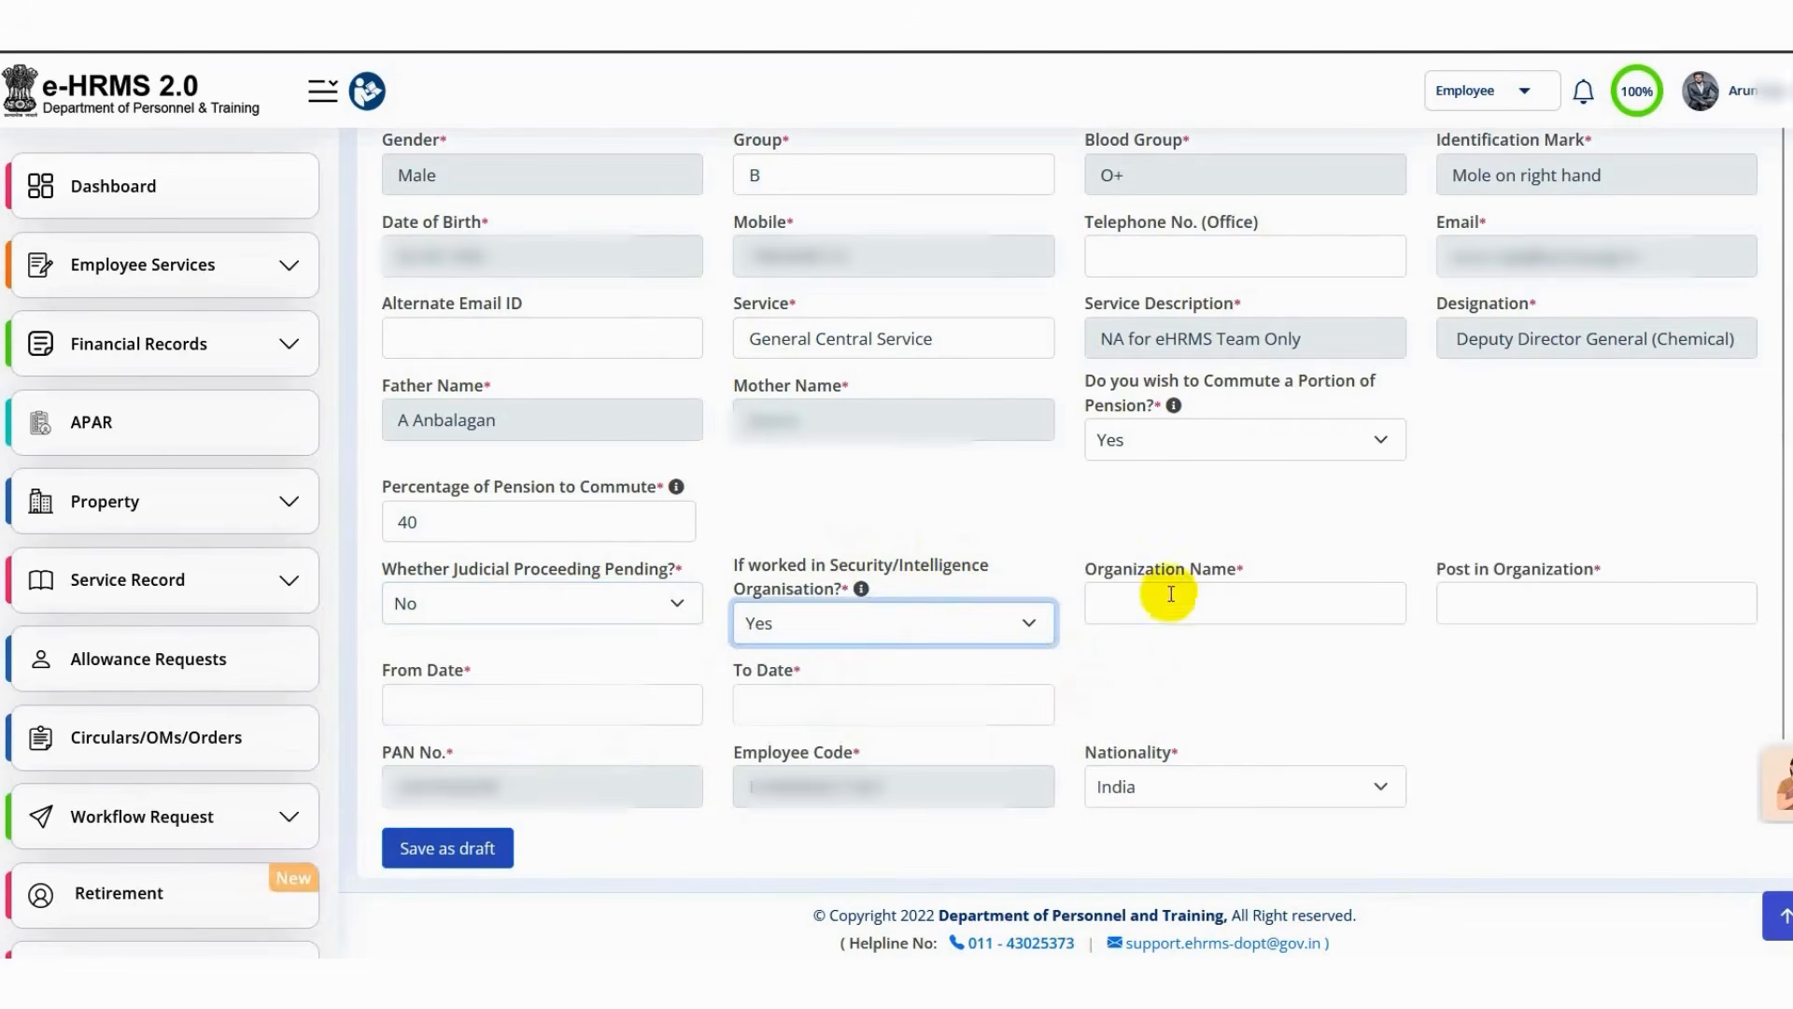
{"action": "left_click_drag", "start_coordinate": [1086, 569], "coordinate": [1228, 569]}
{"action": "left_click_drag", "start_coordinate": [1391, 571], "coordinate": [1592, 566]}
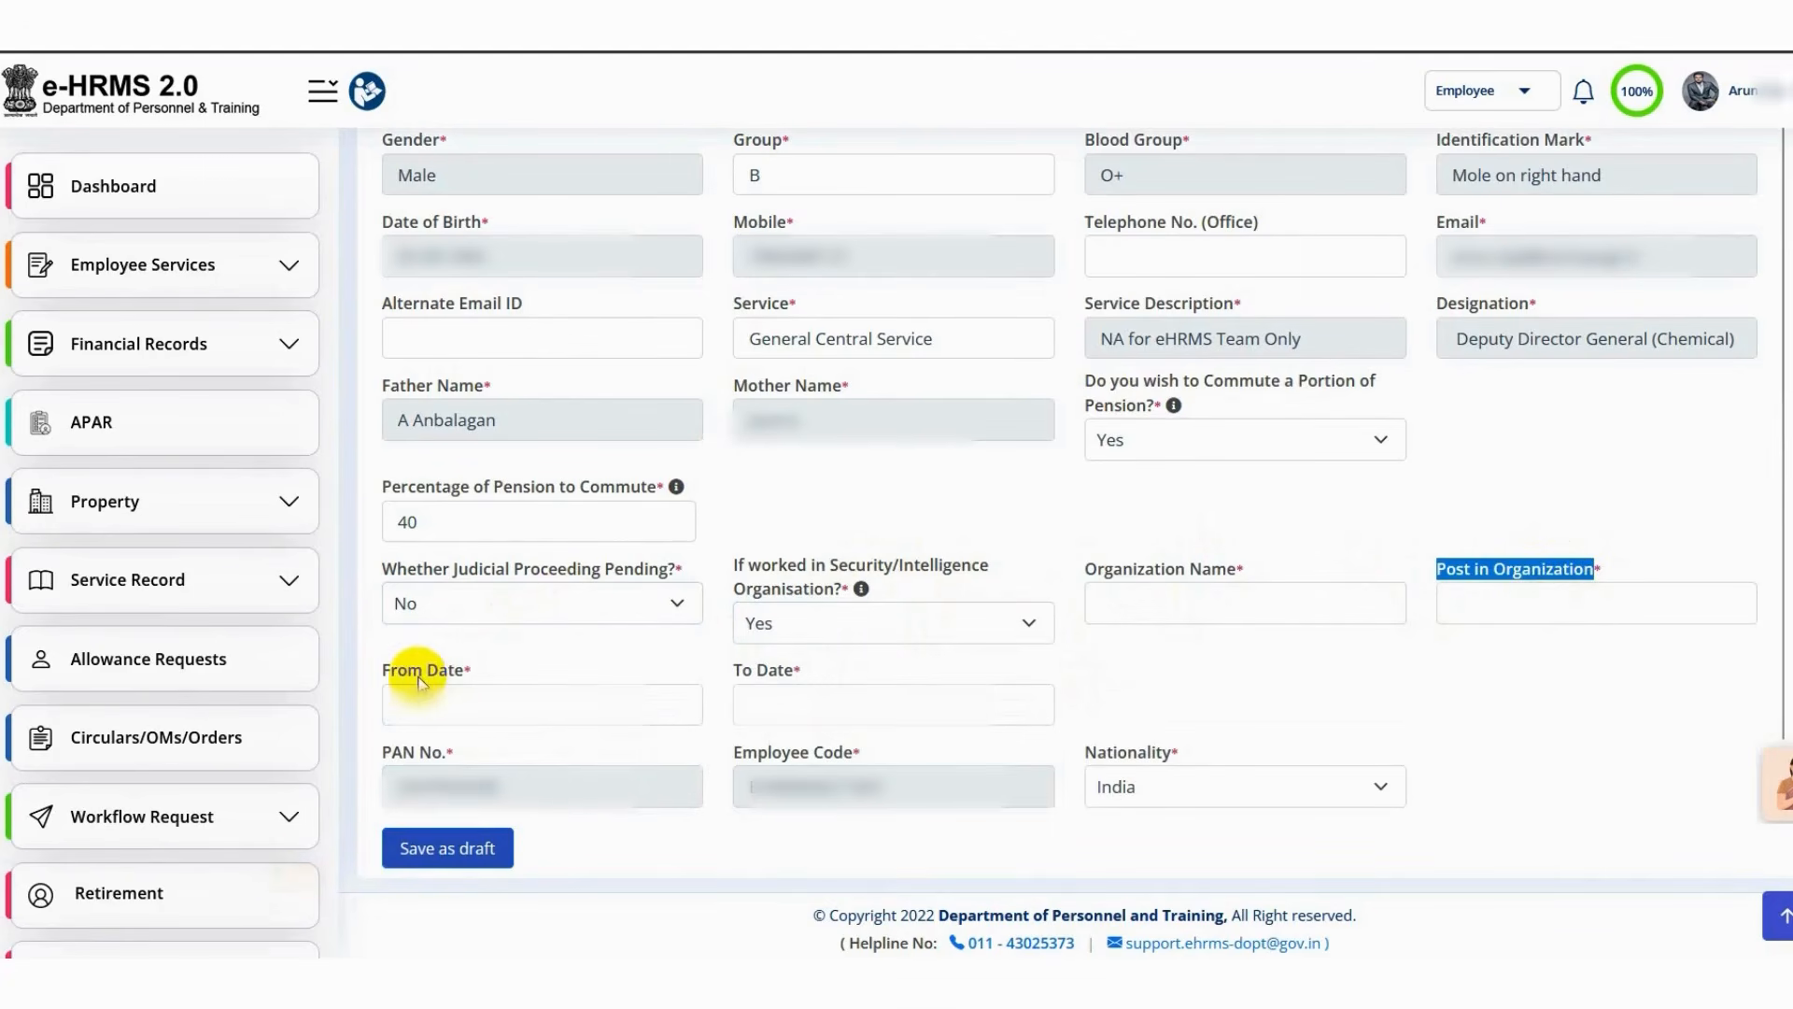
{"action": "scroll", "coordinate": [1027, 635], "scroll_direction": "down", "scroll_amount": 1}
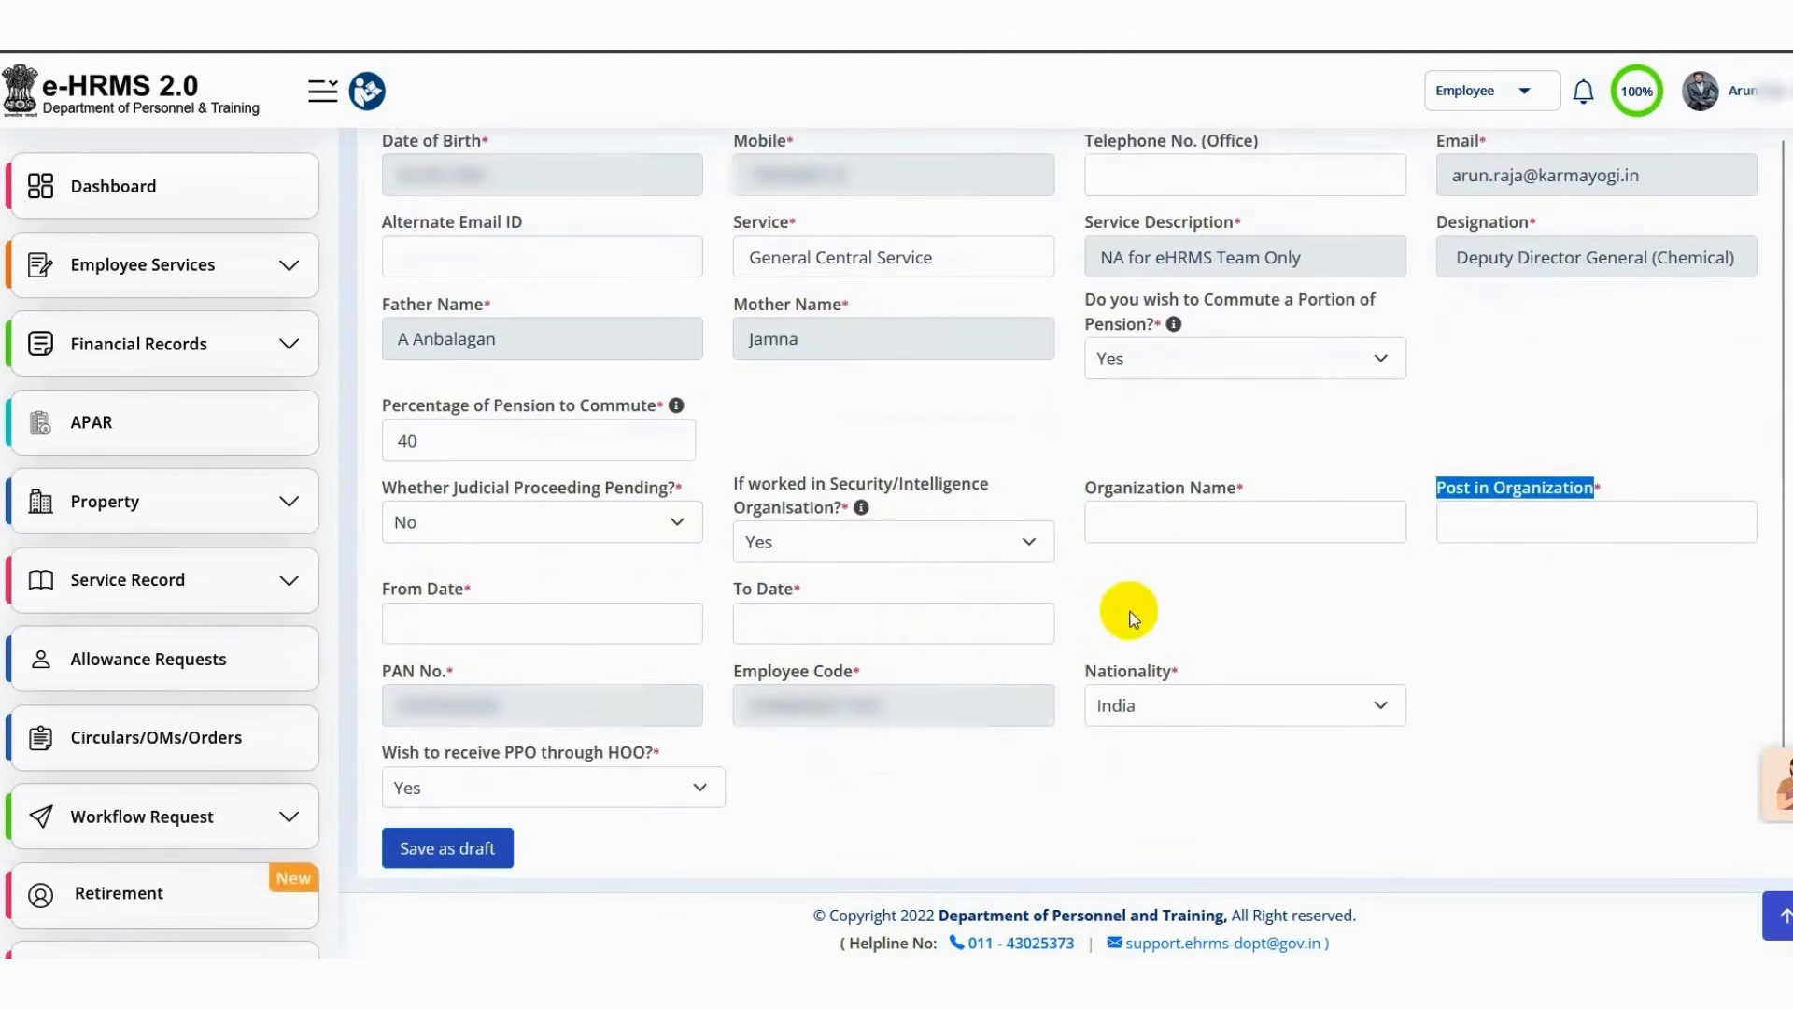
{"action": "left_click", "coordinate": [868, 542]}
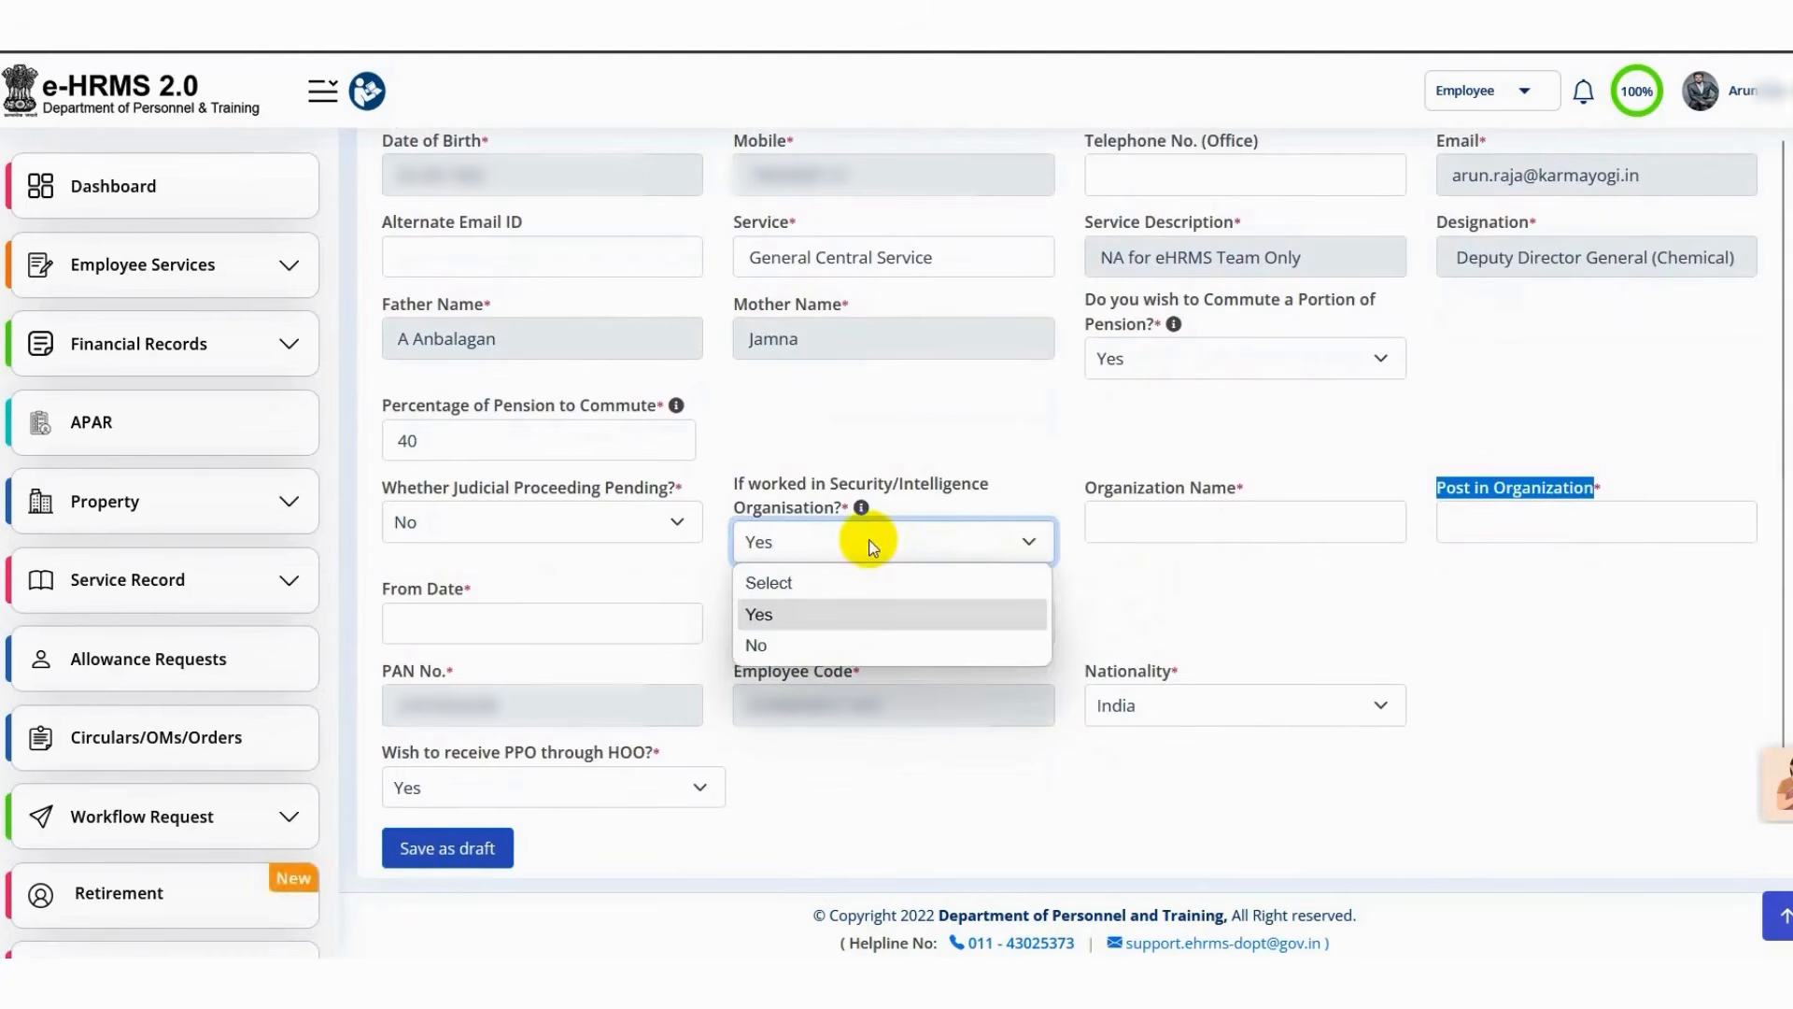
{"action": "left_click", "coordinate": [797, 646]}
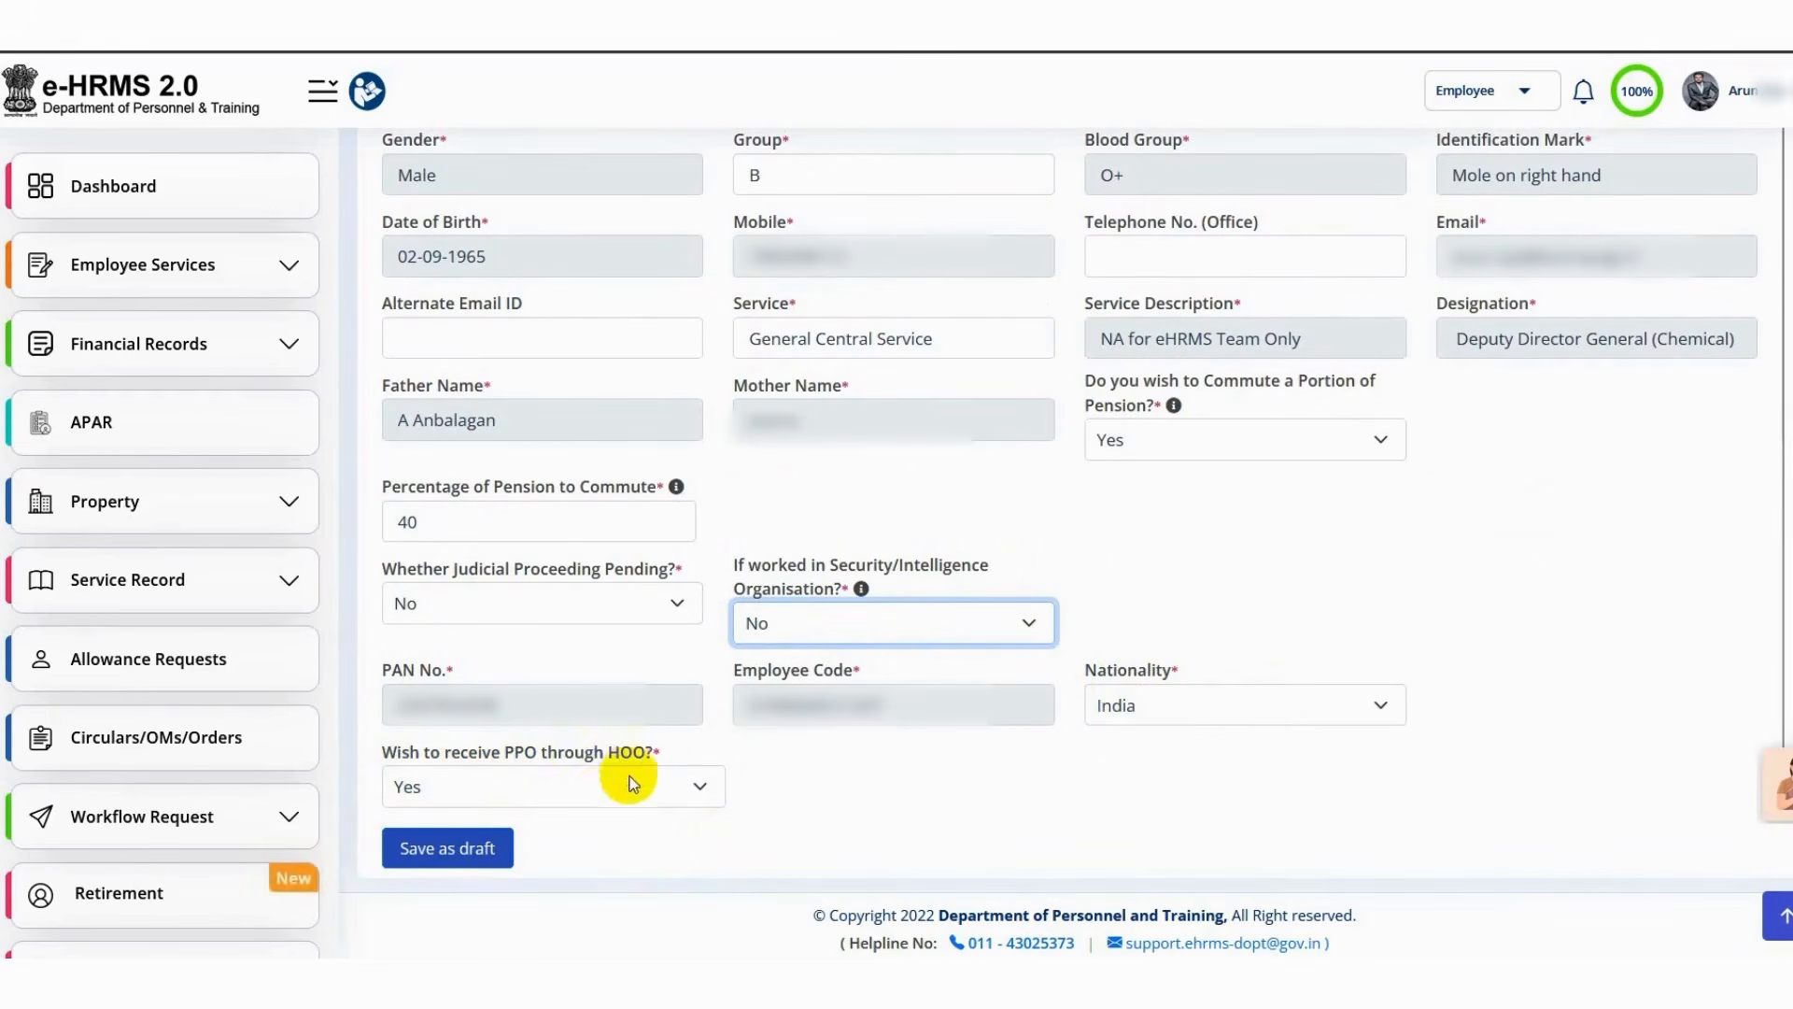
Step: Choose Yes for receiving the PPO through HOO and save the personal details as a draft
{"action": "left_click", "coordinate": [588, 791]}
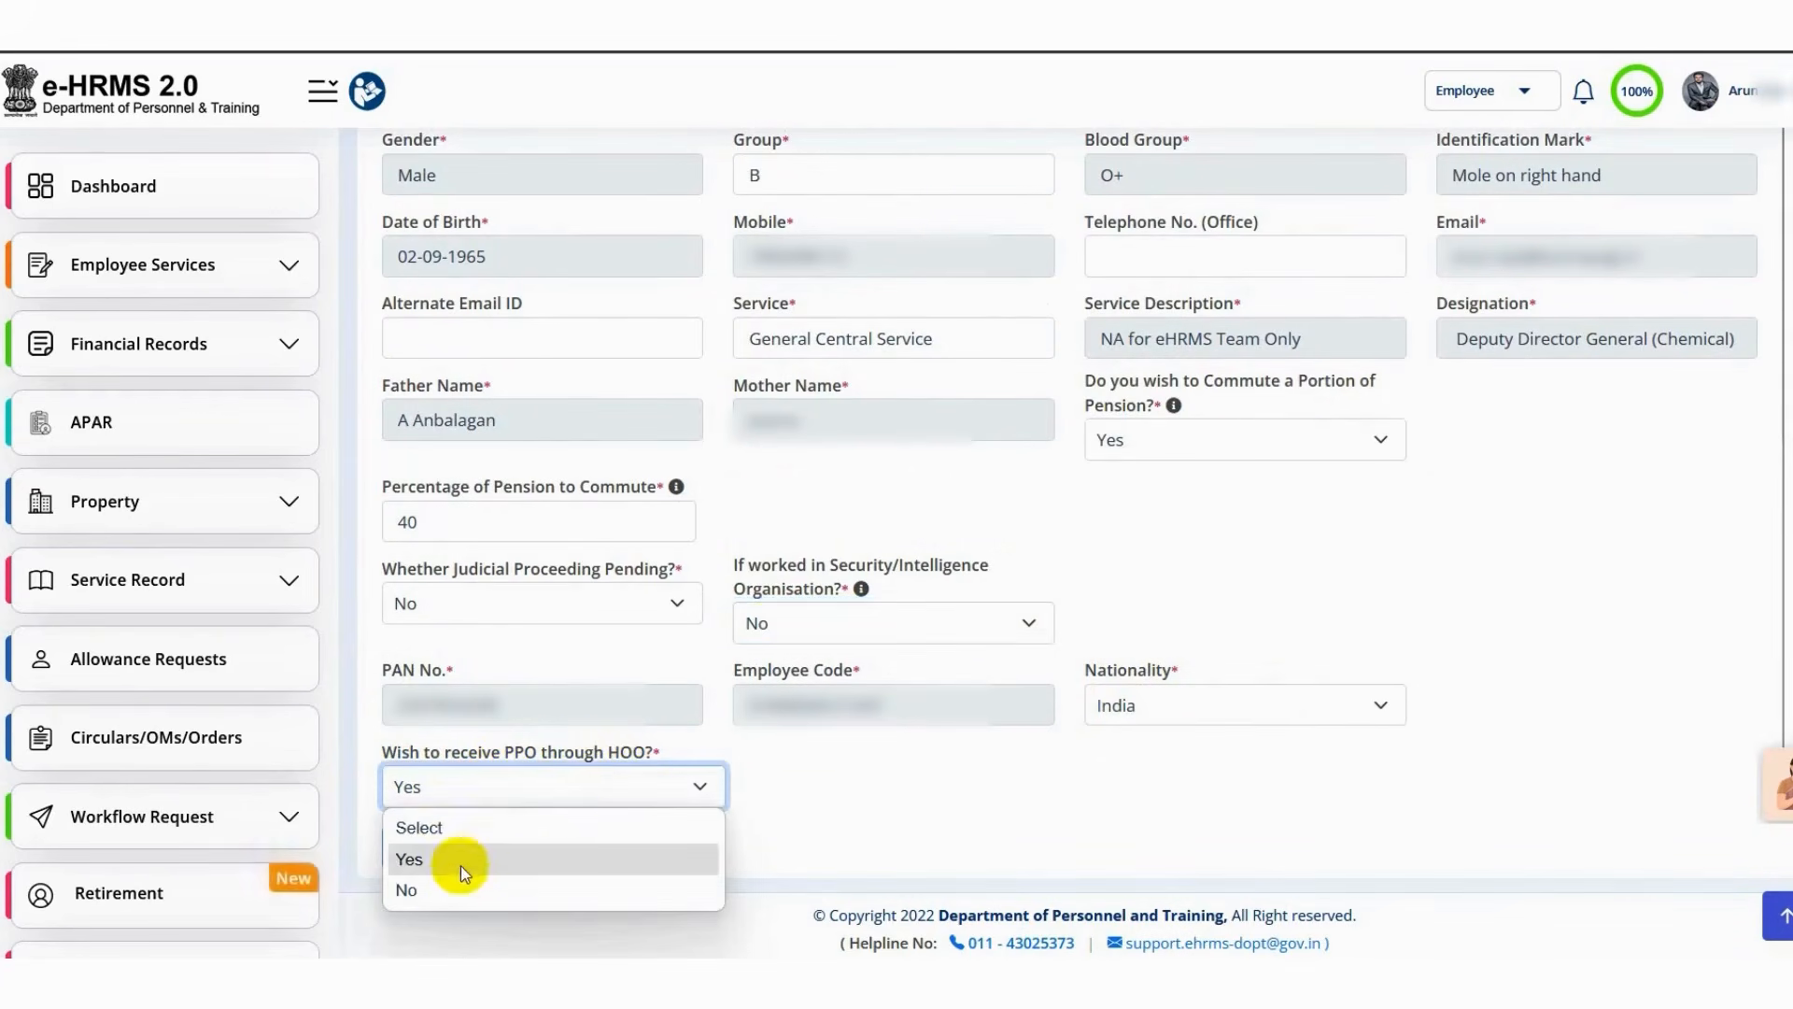
{"action": "left_click", "coordinate": [489, 859]}
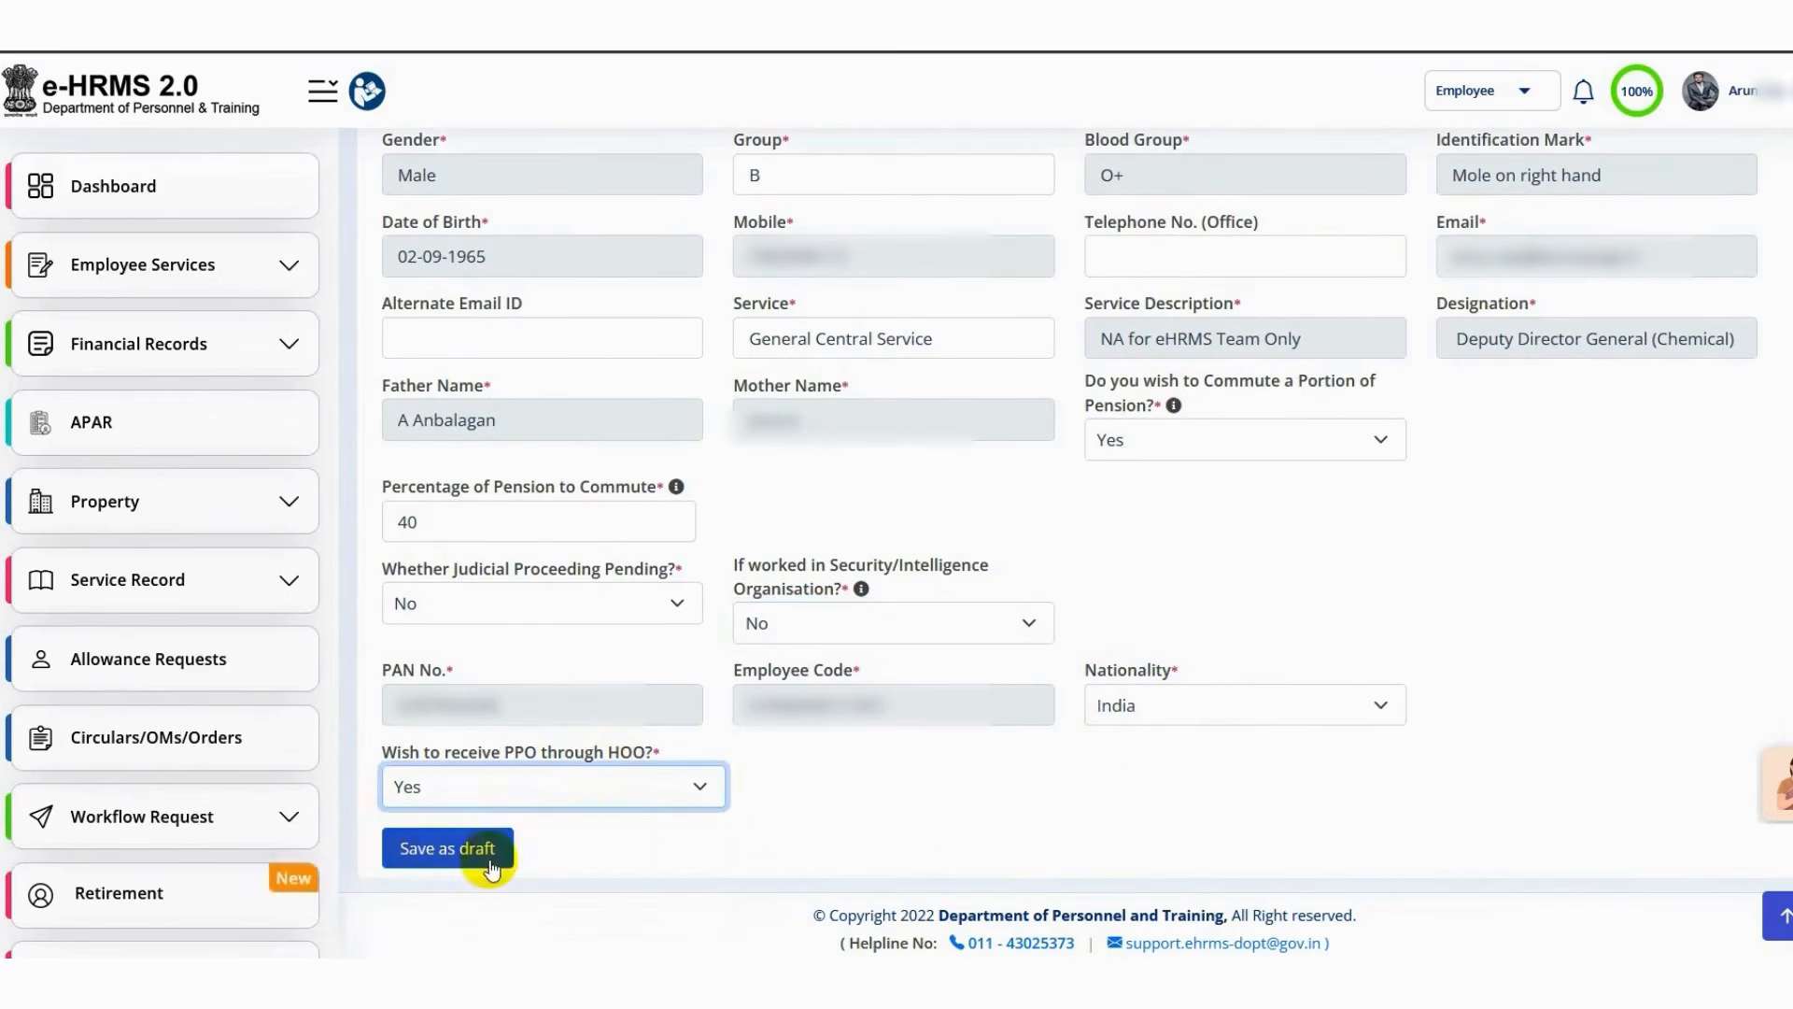
{"action": "left_click", "coordinate": [458, 861]}
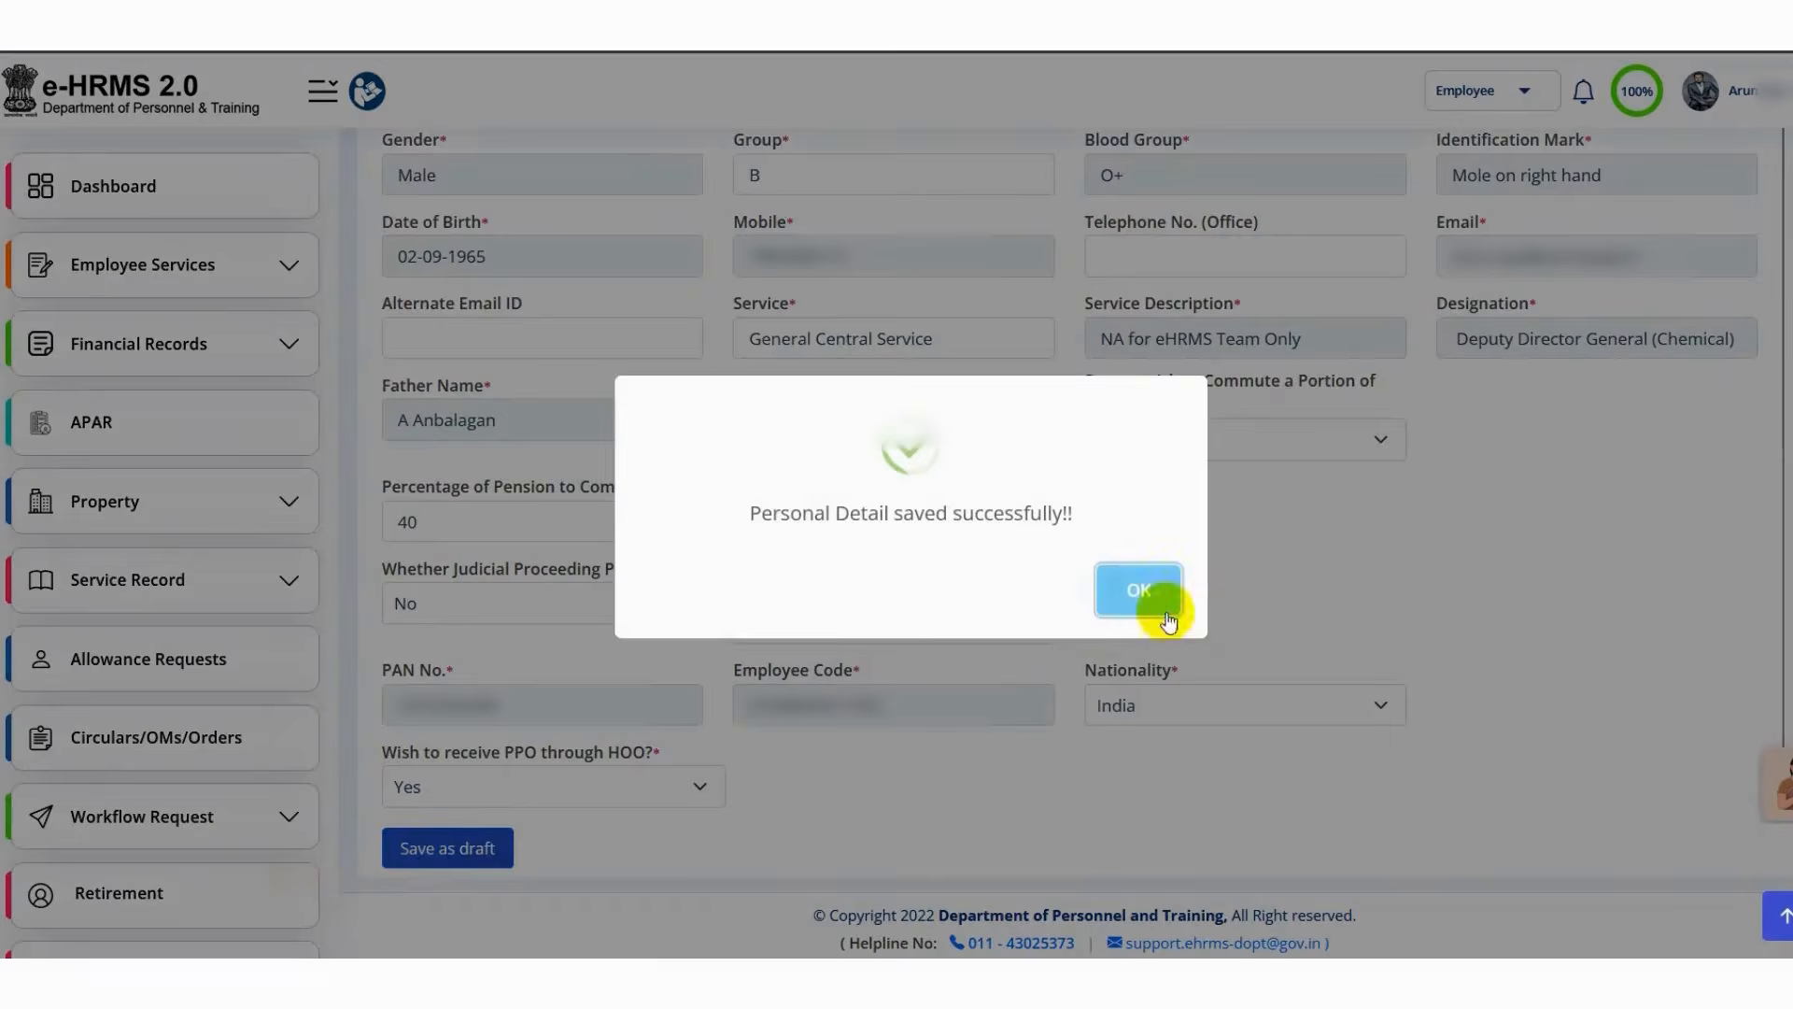
{"action": "left_click", "coordinate": [1154, 603]}
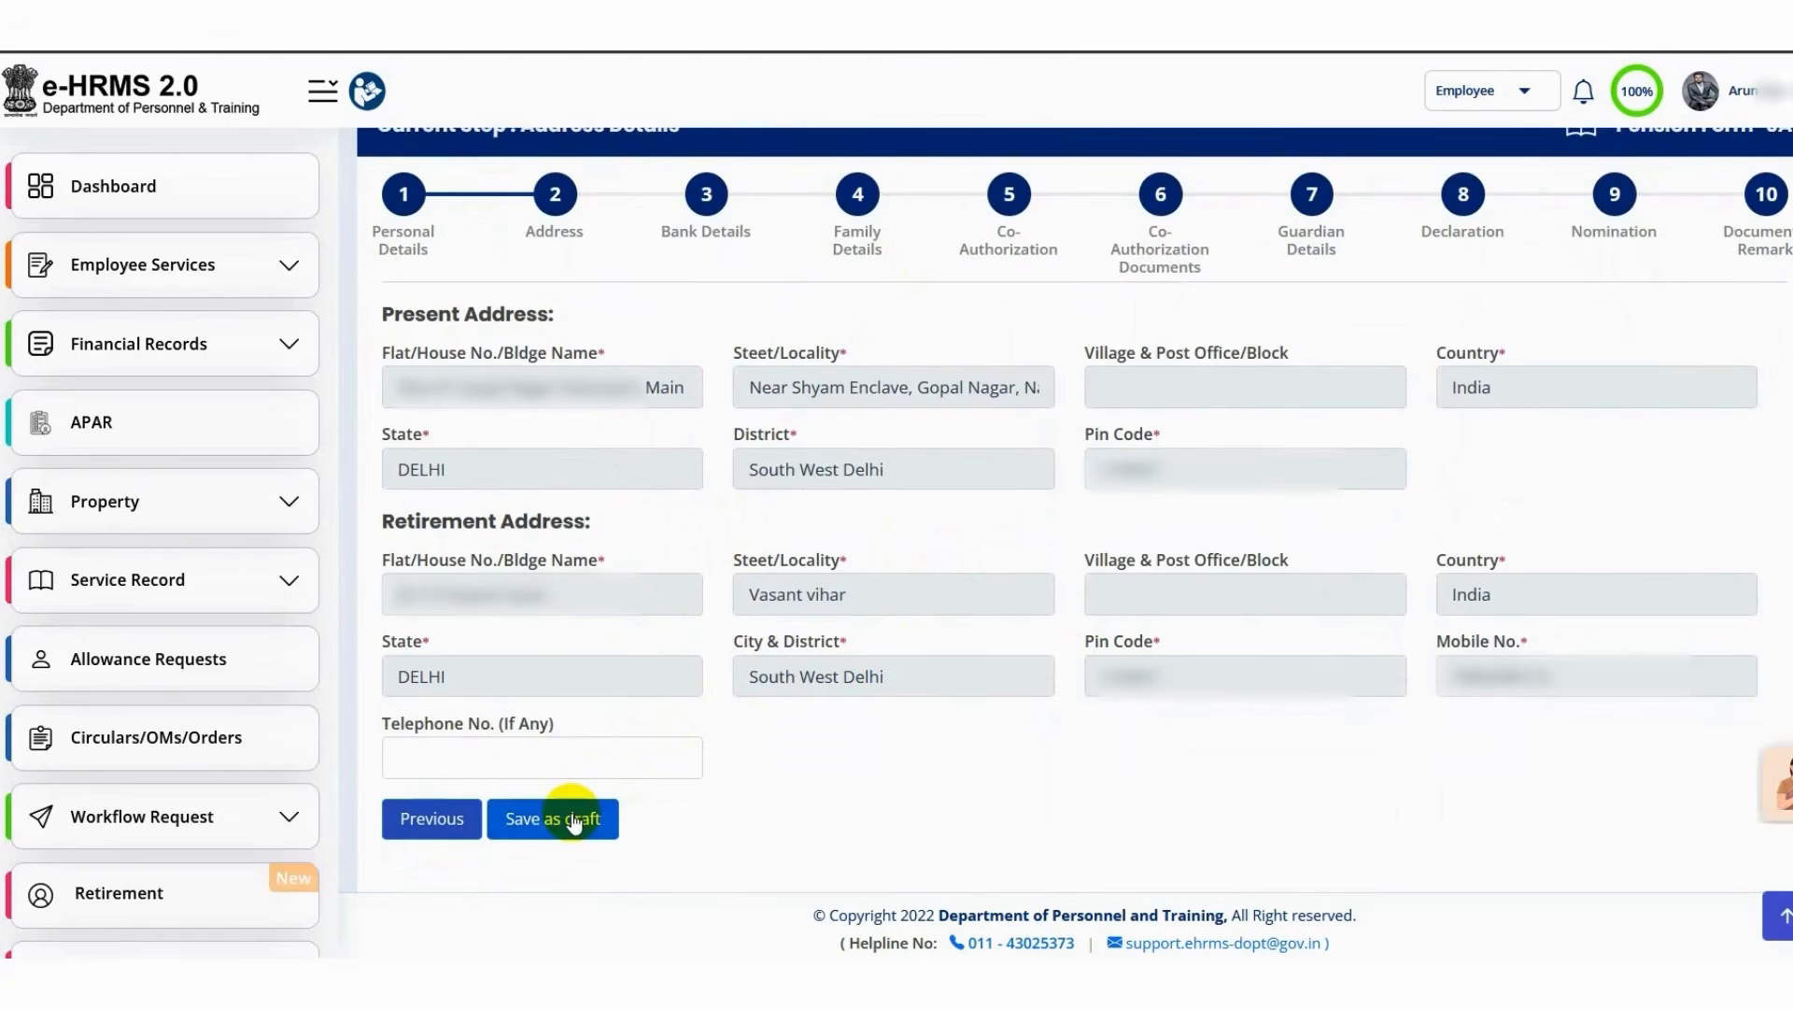
Step: Save the present and retirement address details as a draft
{"action": "left_click", "coordinate": [573, 820]}
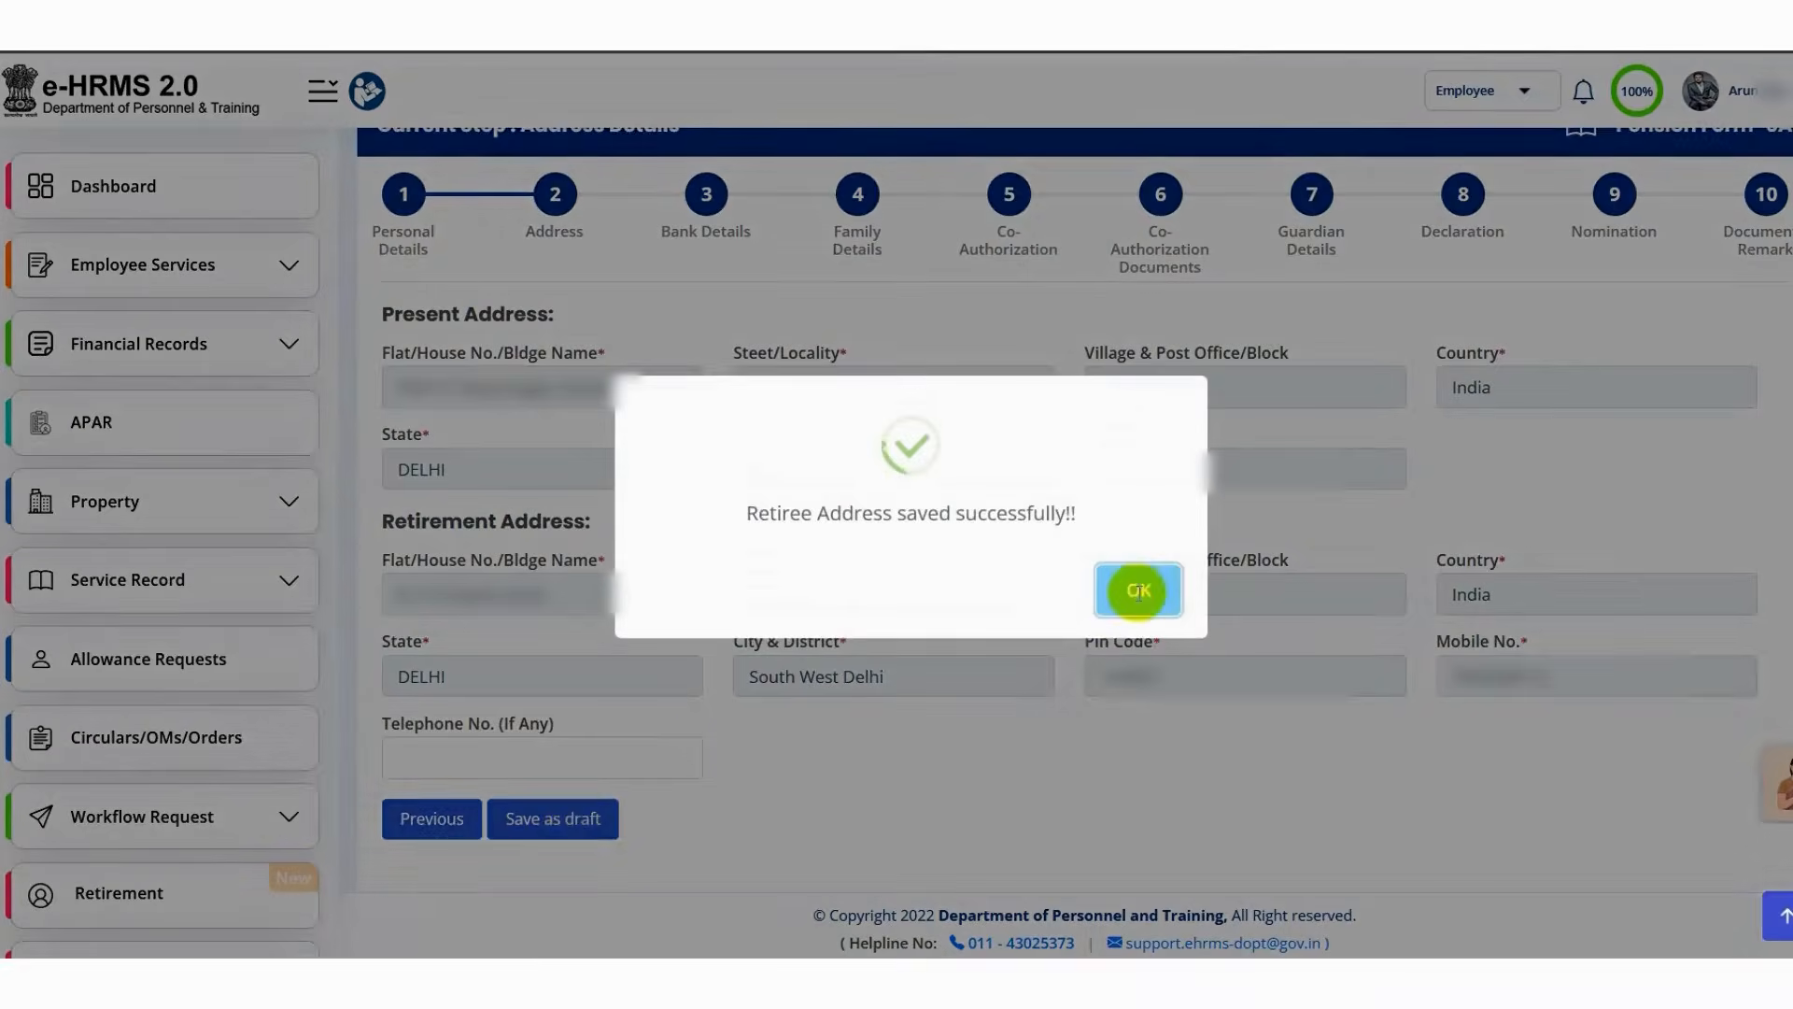
{"action": "left_click", "coordinate": [1139, 590]}
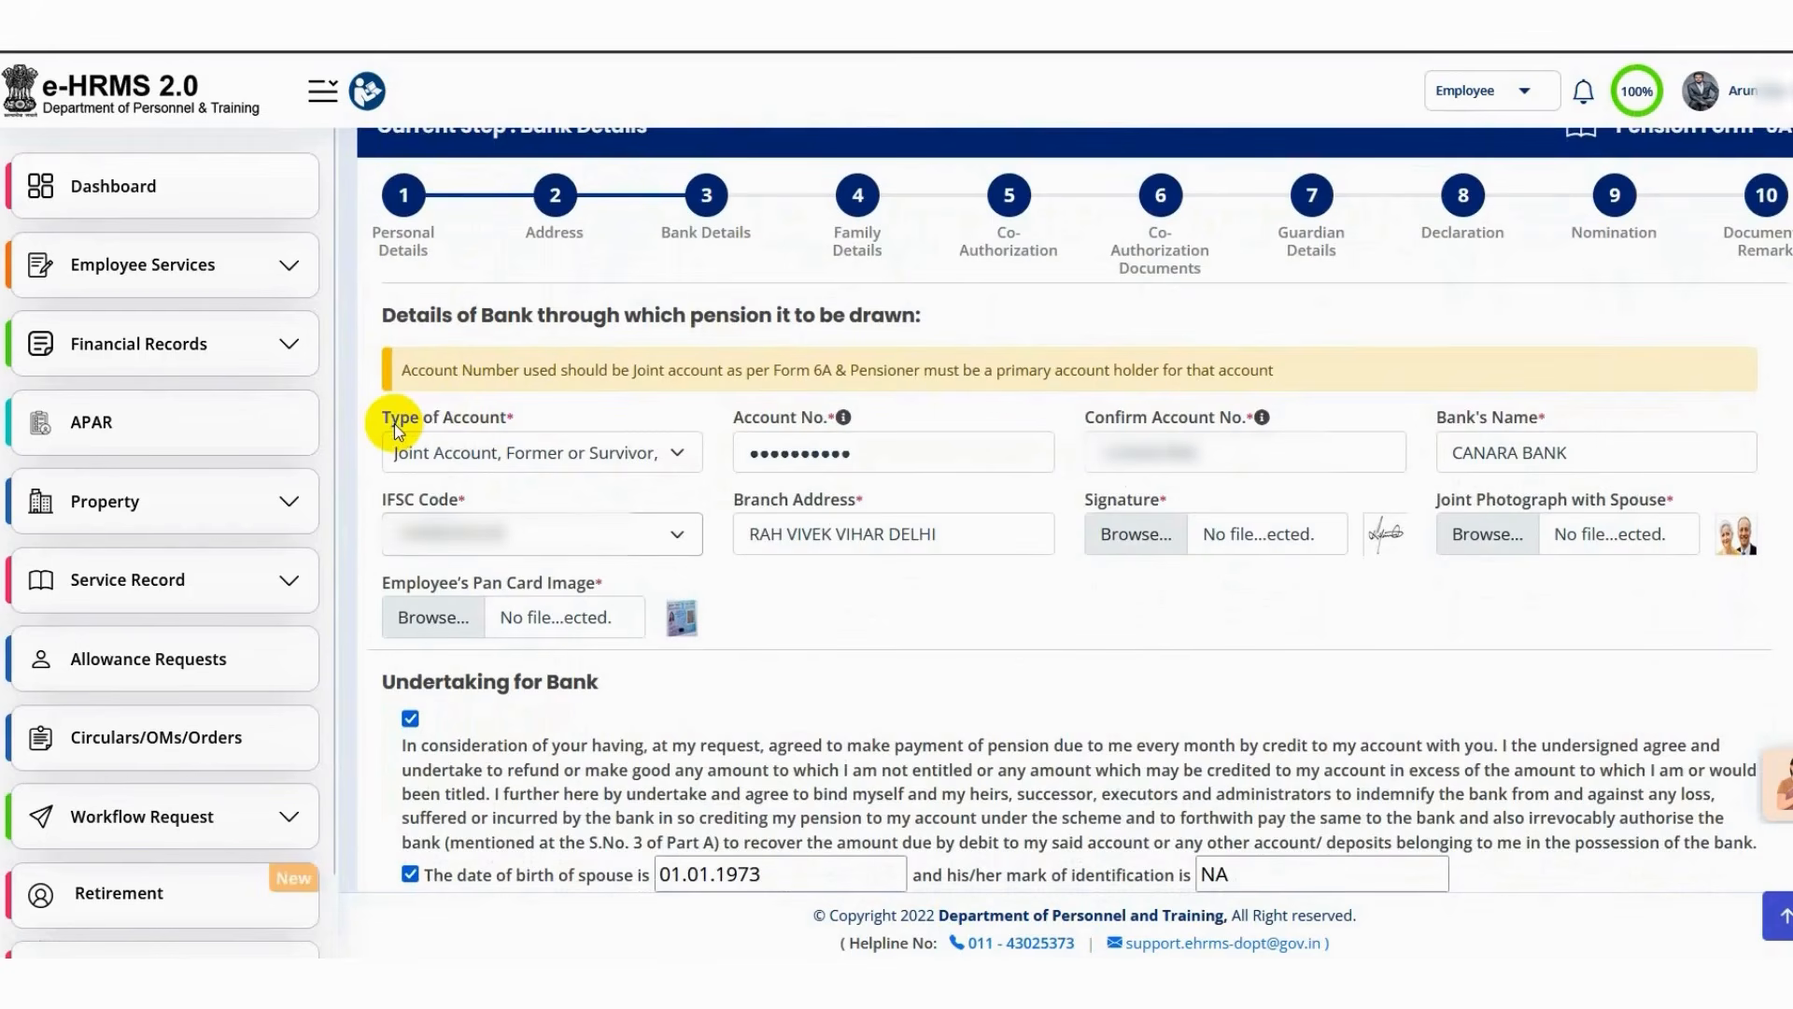
Step: Set the pension account type to Joint Account, Former or Survivor, with the spouse
{"action": "left_click", "coordinate": [449, 458]}
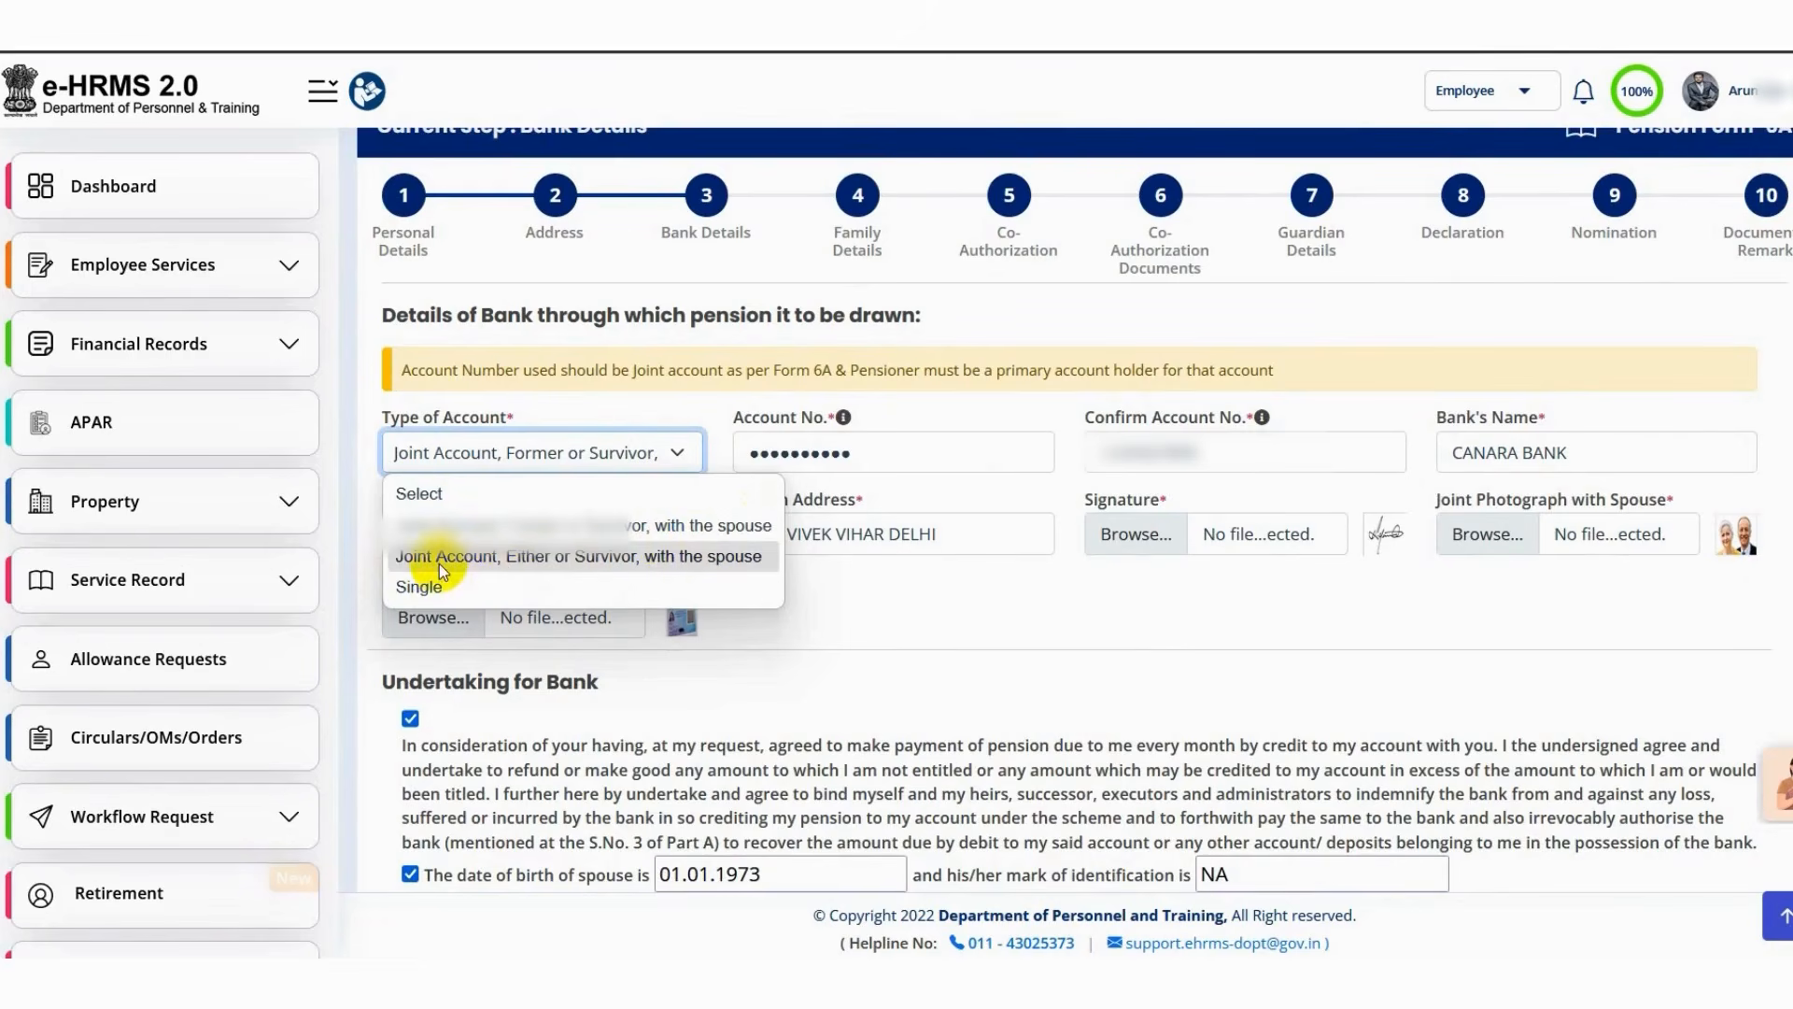
{"action": "left_click", "coordinate": [581, 398]}
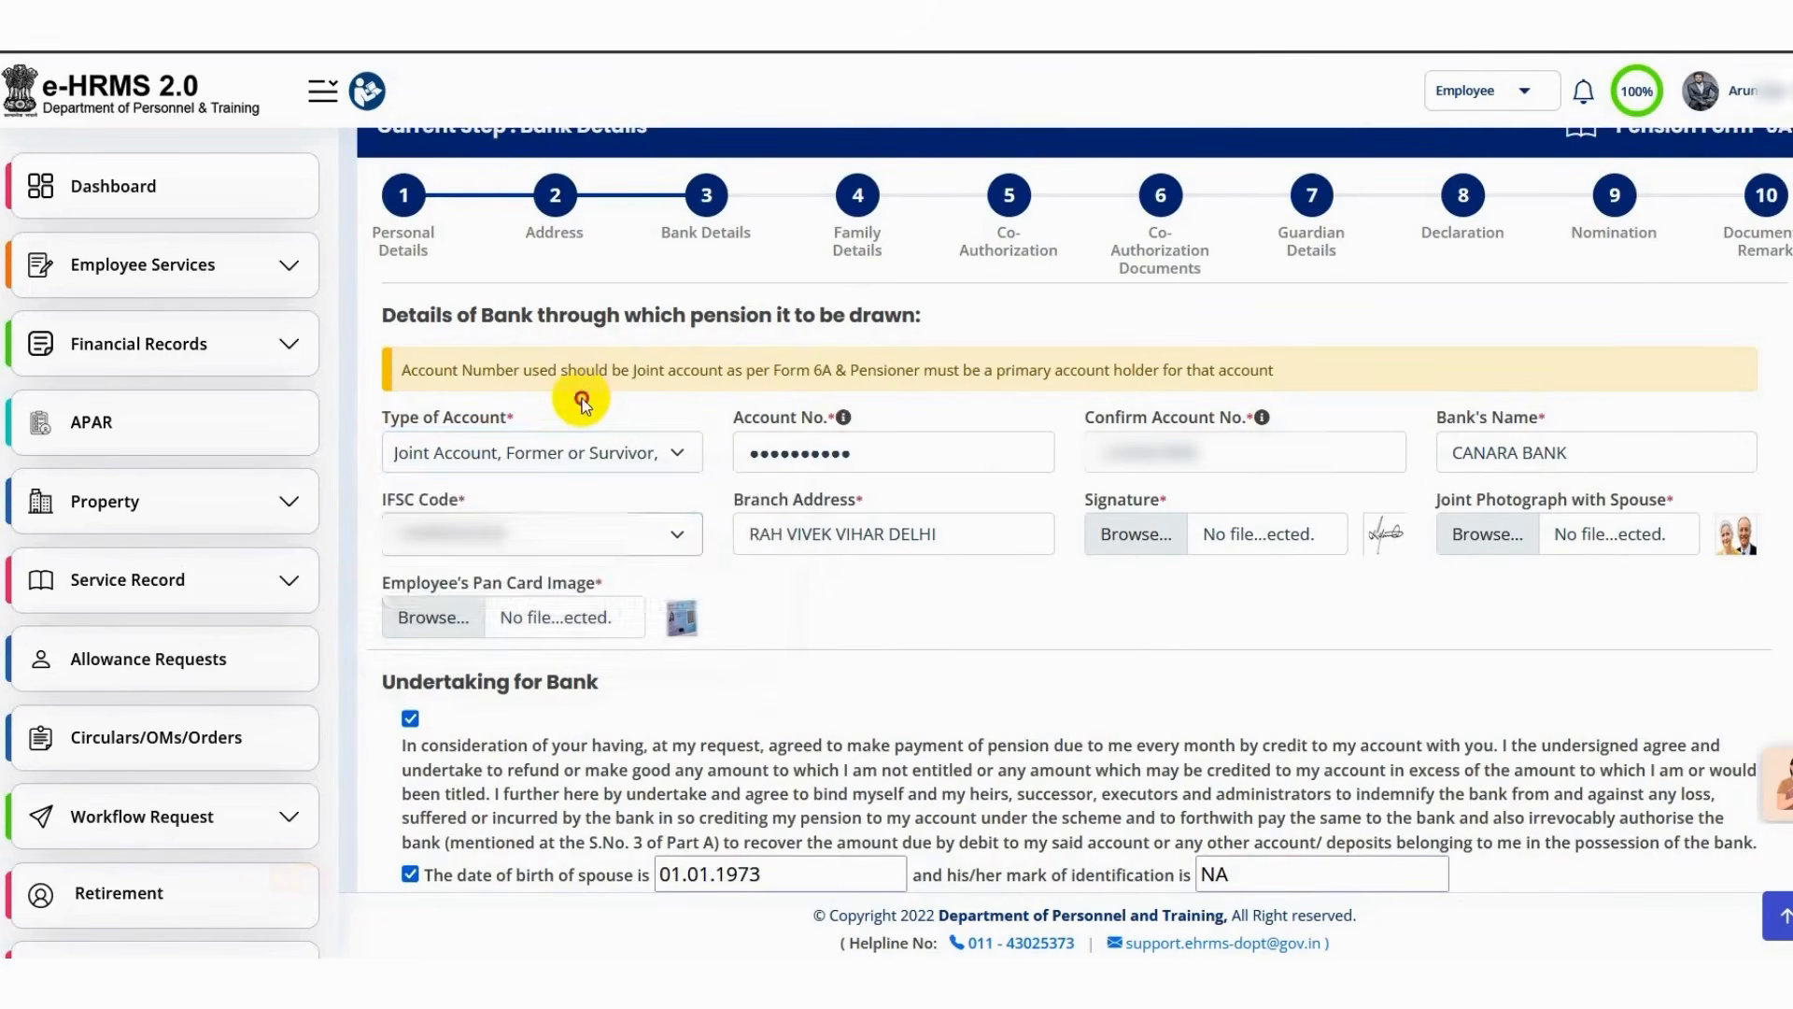
{"action": "left_click", "coordinate": [488, 458]}
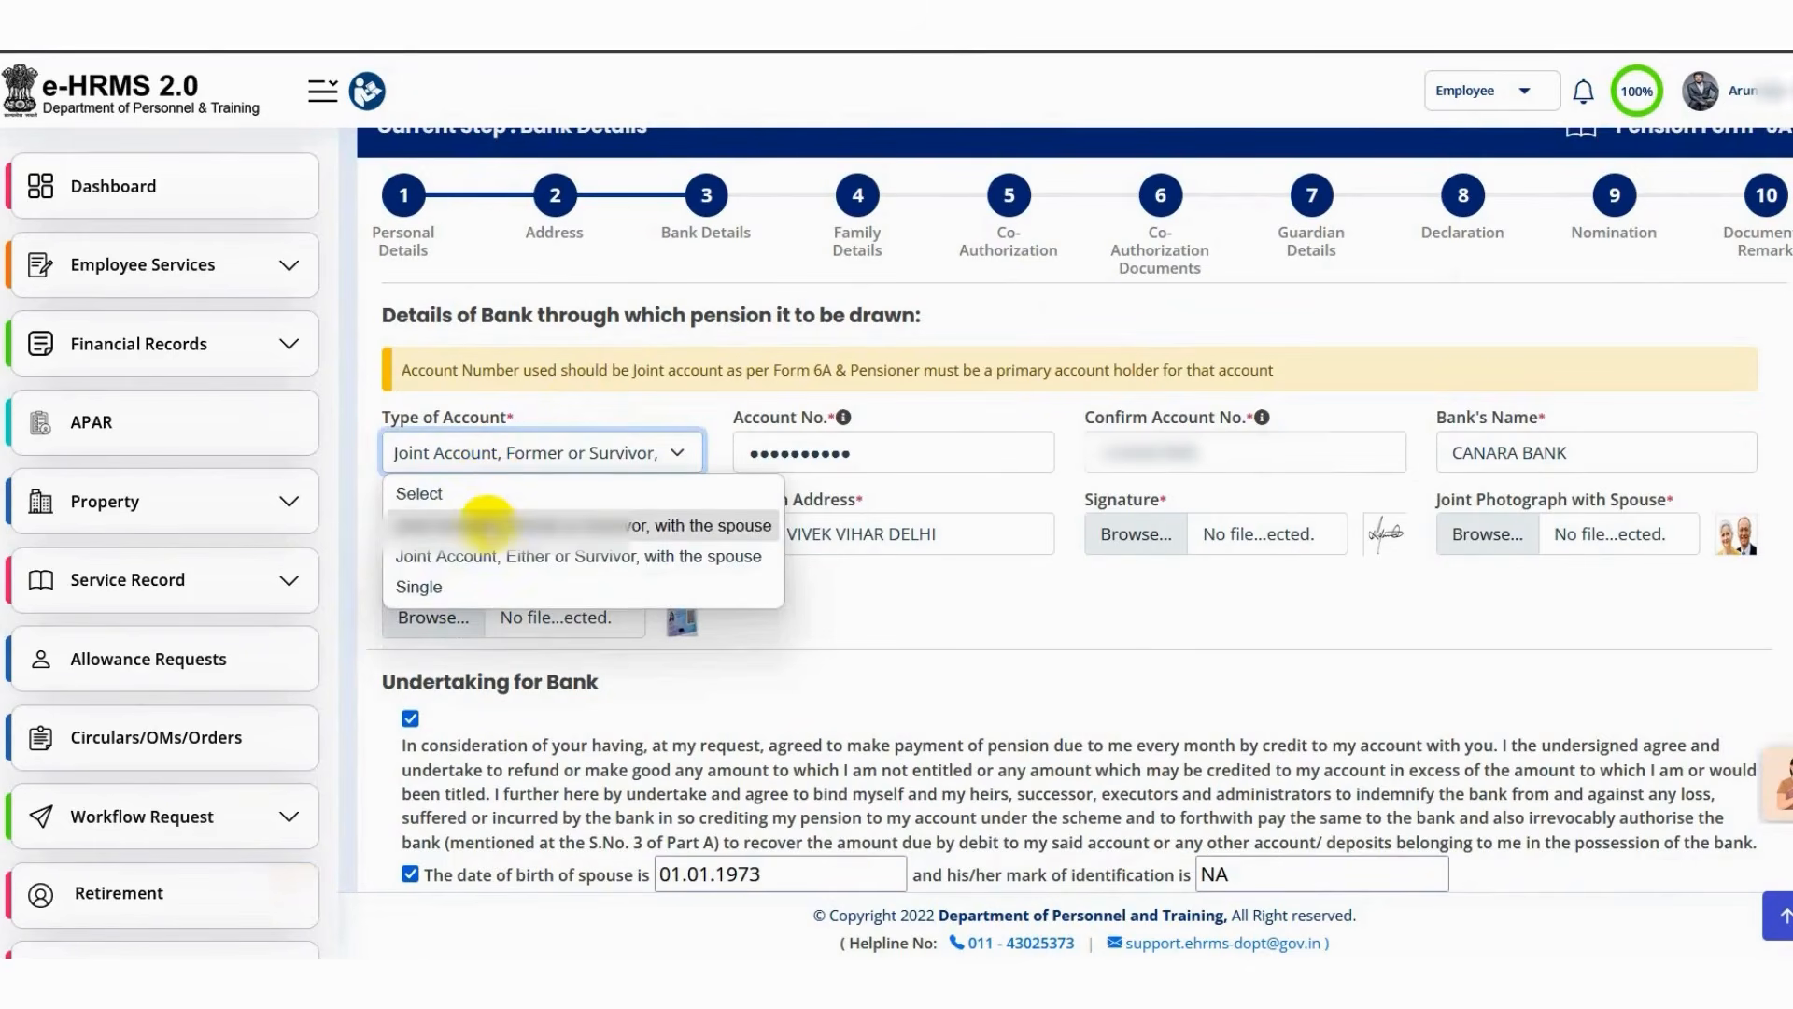
{"action": "left_click", "coordinate": [488, 523]}
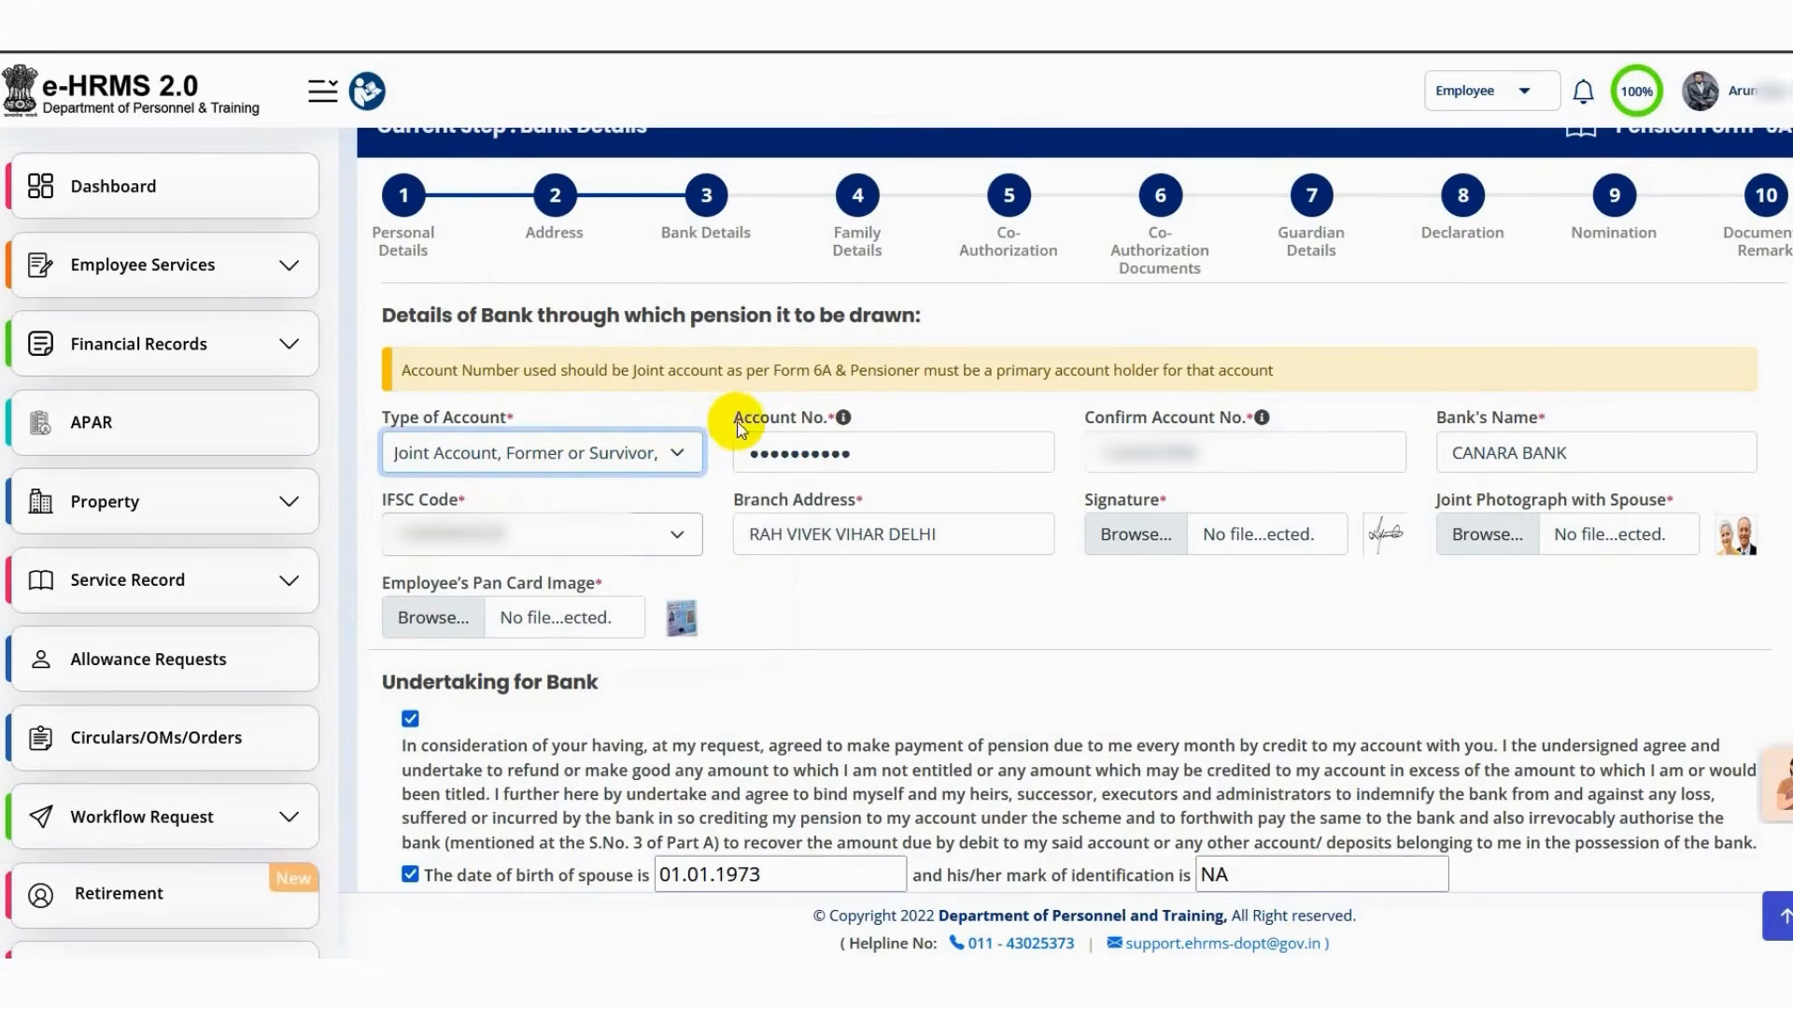
Step: Check the account number and its confirmation, and select CANARA BANK as the pension bank
{"action": "left_click_drag", "start_coordinate": [875, 449], "coordinate": [721, 452]}
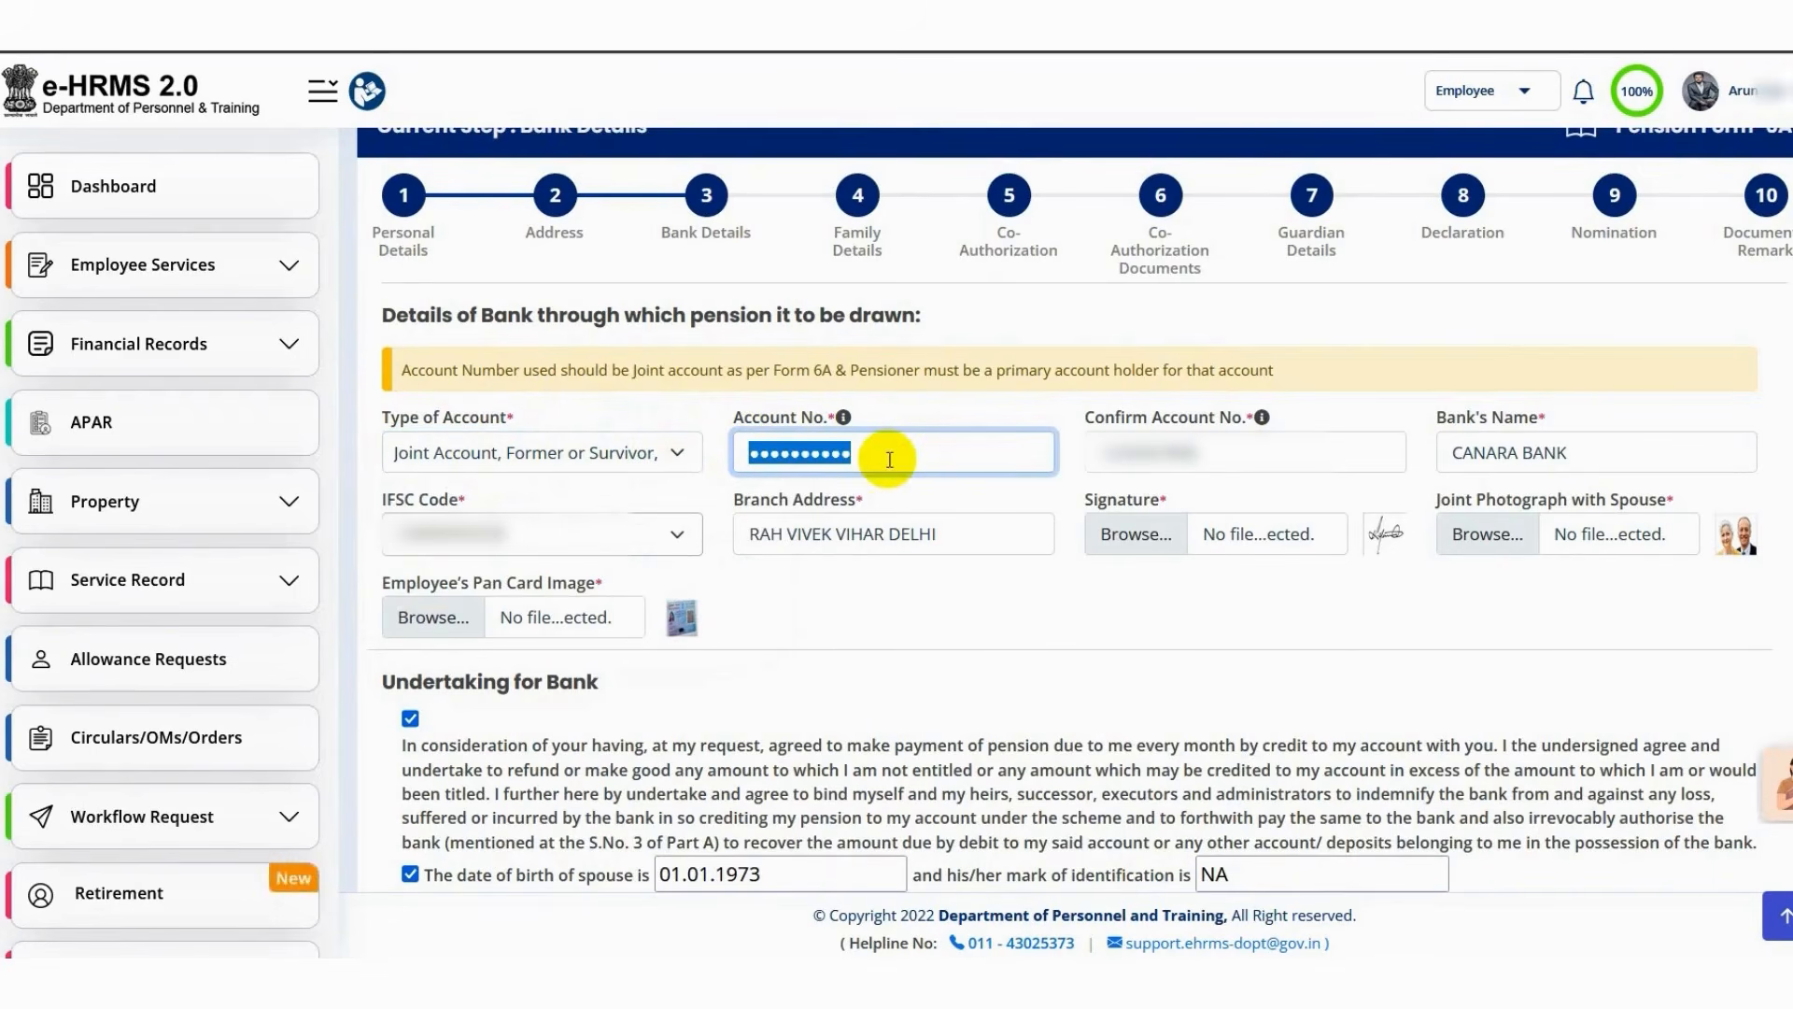
{"action": "left_click_drag", "start_coordinate": [881, 453], "coordinate": [1087, 441]}
{"action": "double_click", "coordinate": [1154, 433]}
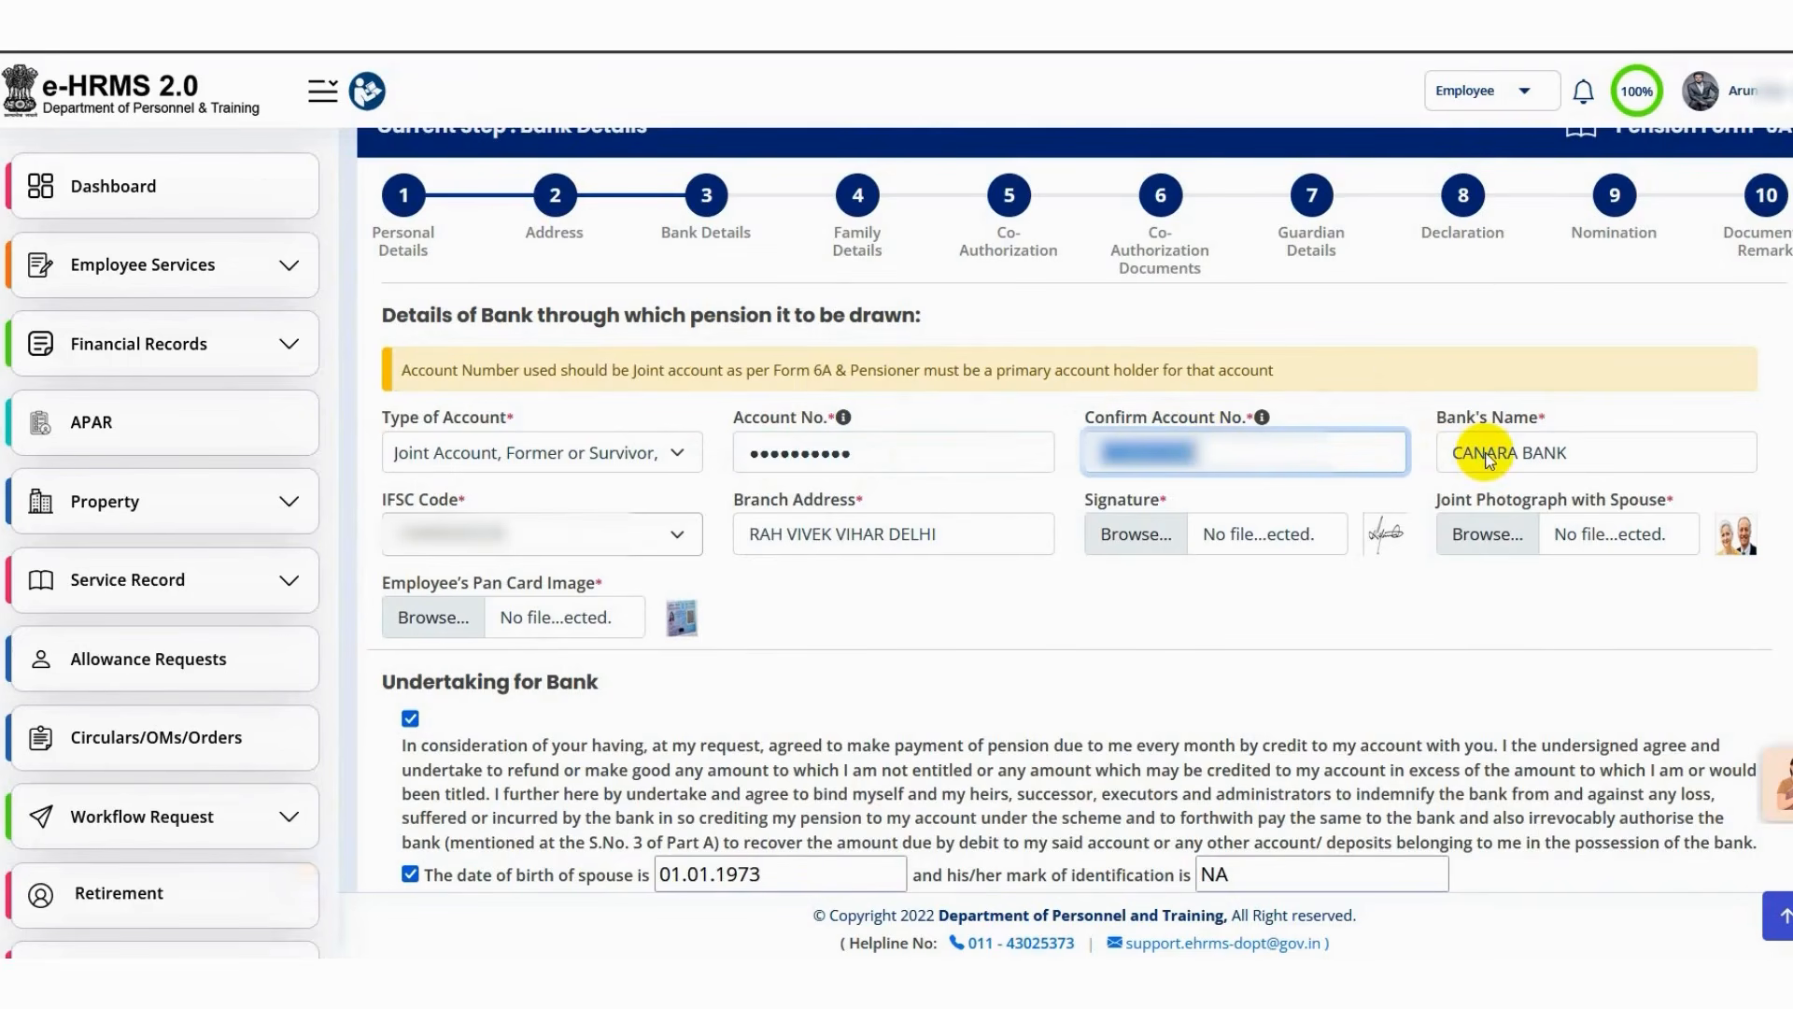
{"action": "left_click_drag", "start_coordinate": [1436, 417], "coordinate": [1537, 422]}
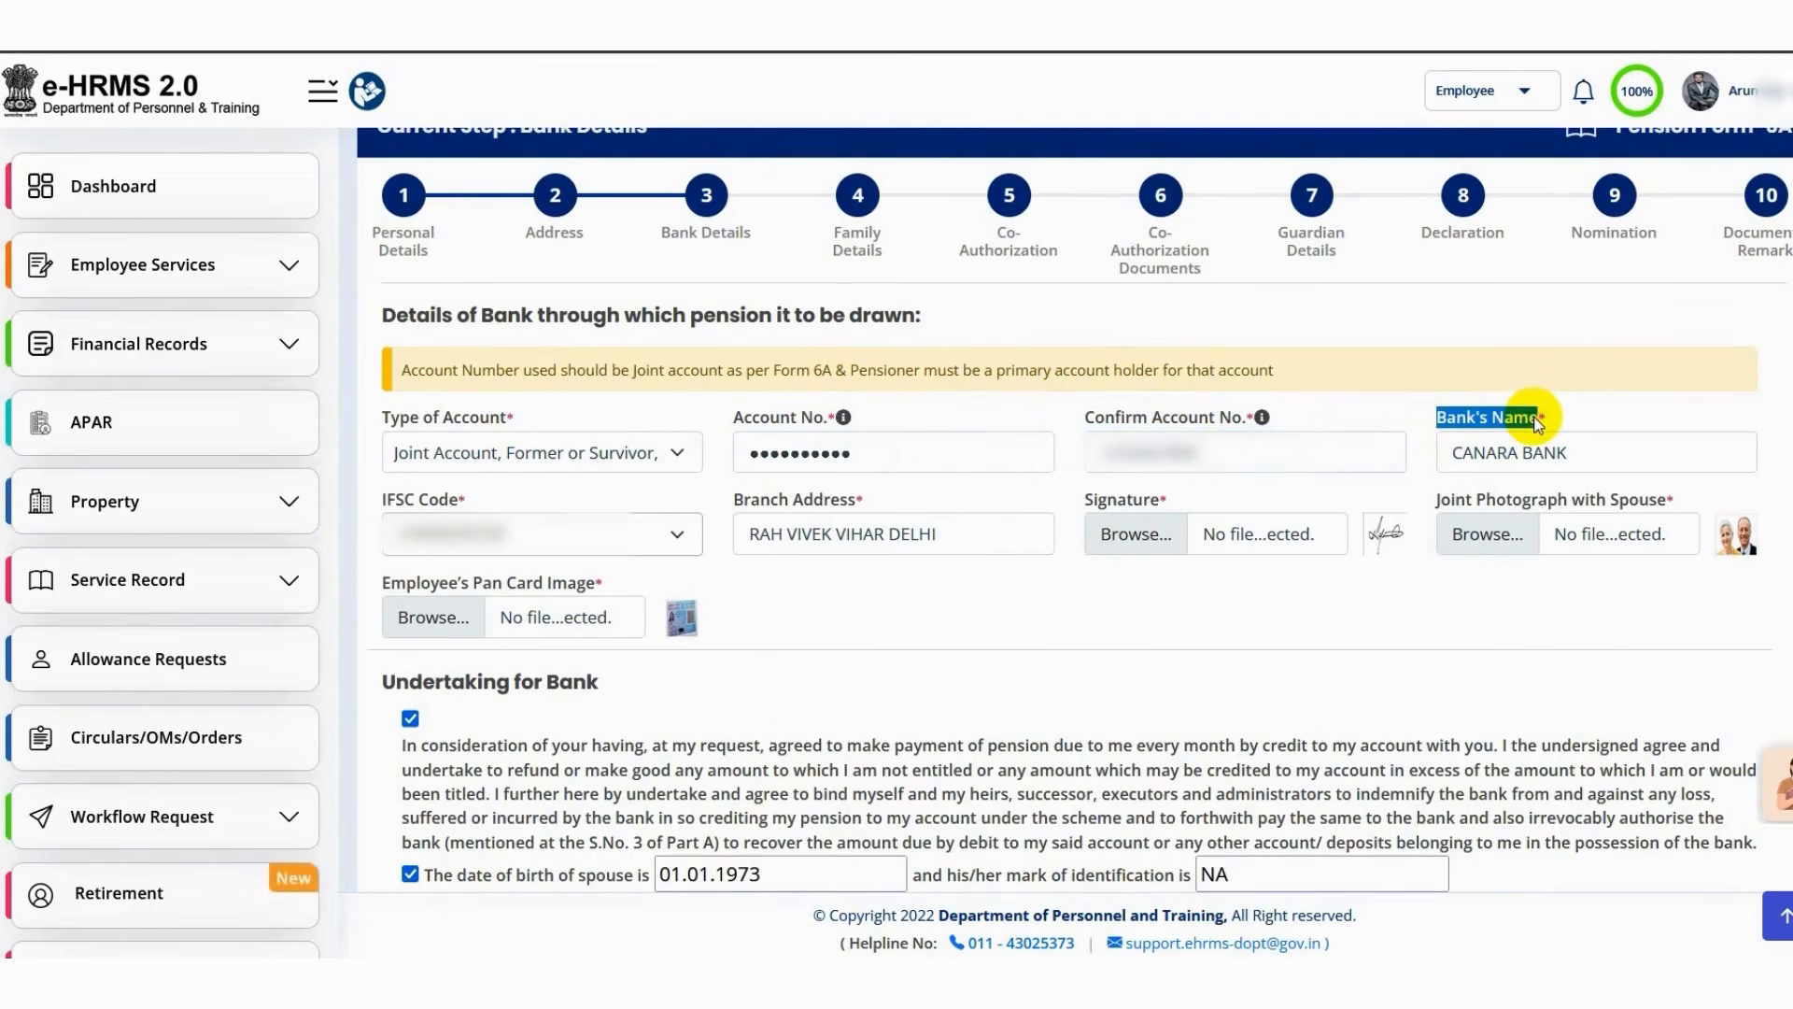
{"action": "left_click", "coordinate": [1491, 467]}
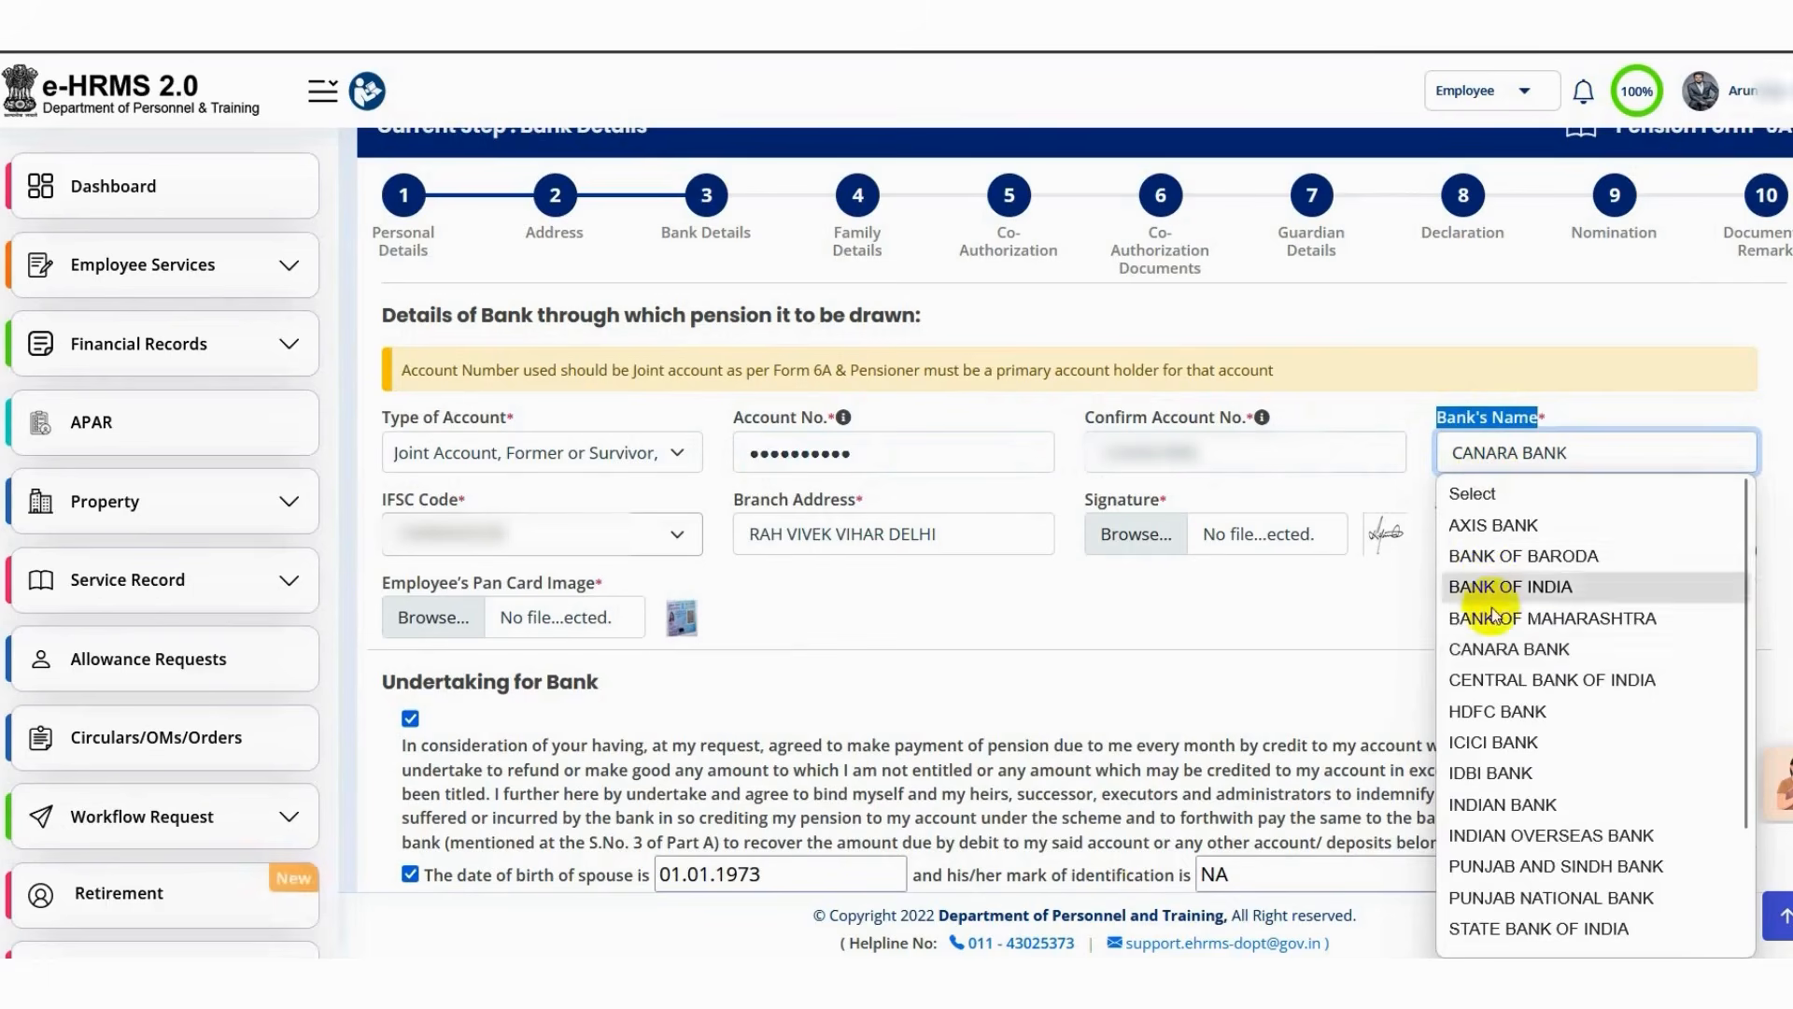
{"action": "left_click", "coordinate": [1485, 651]}
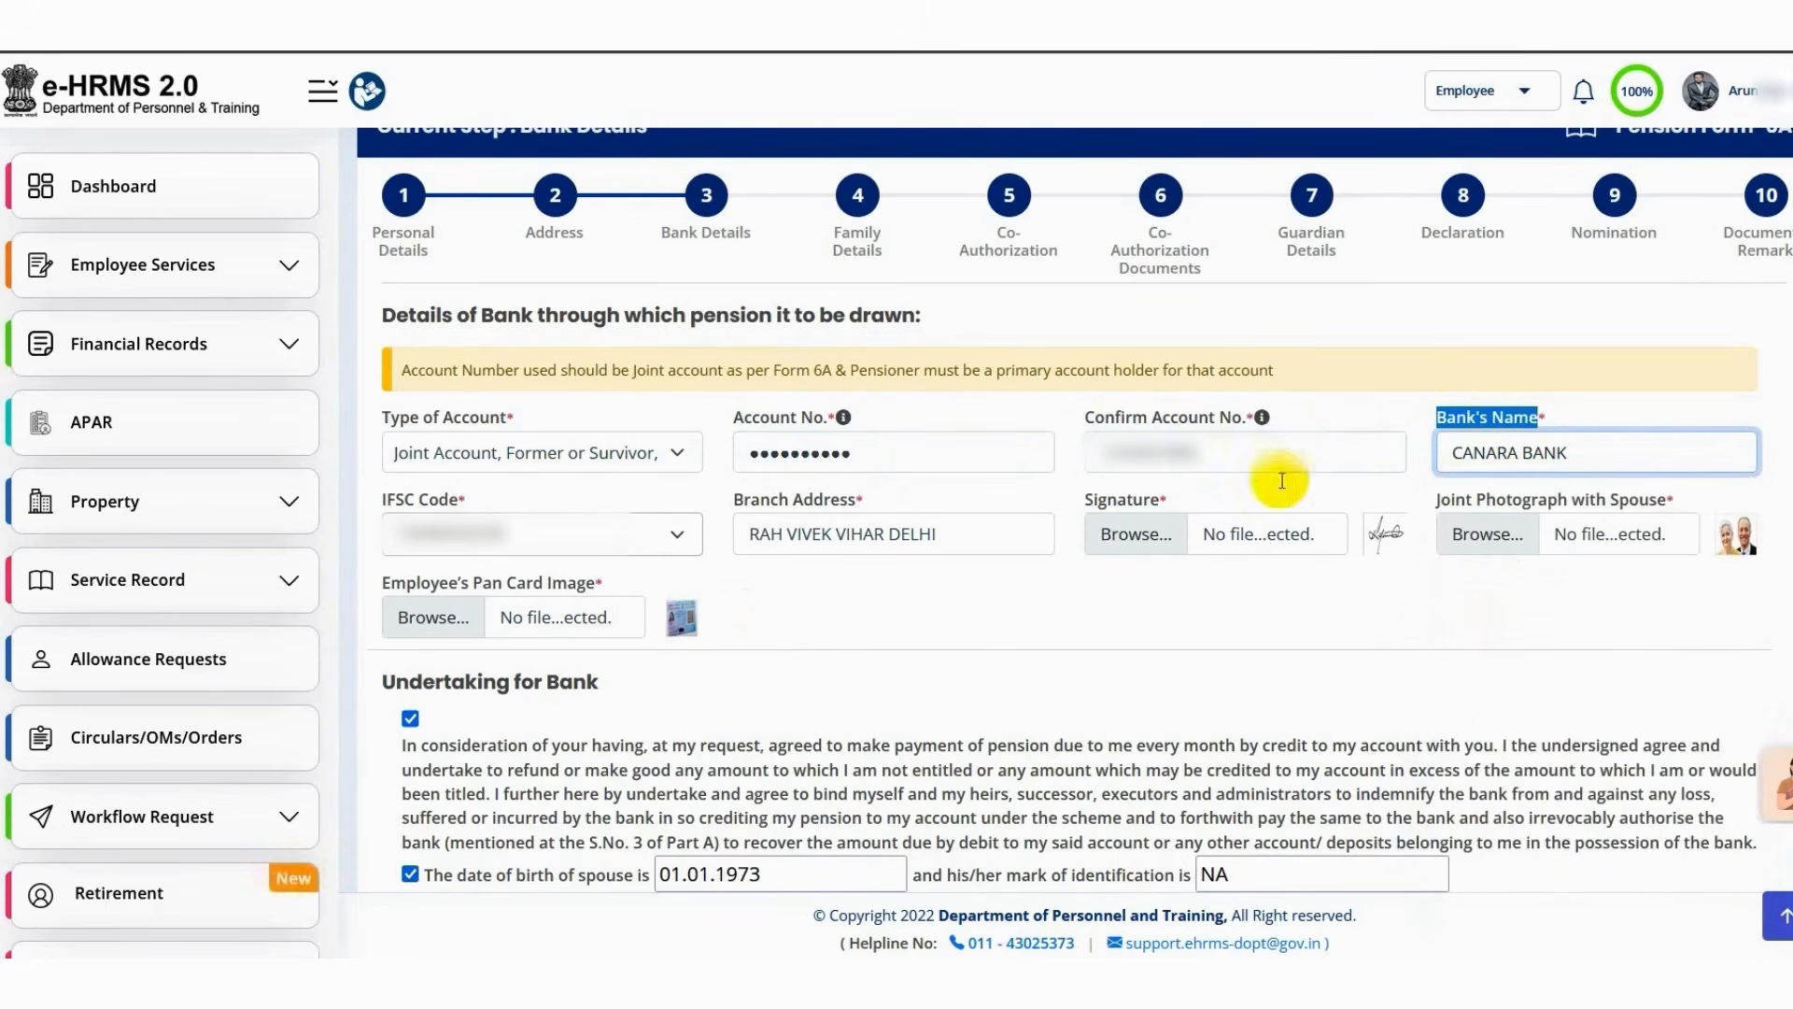
Step: Find and select IFSC code CNRB0005316 for the pension account, and check the branch address
{"action": "left_click", "coordinate": [537, 546]}
{"action": "left_click", "coordinate": [446, 580]}
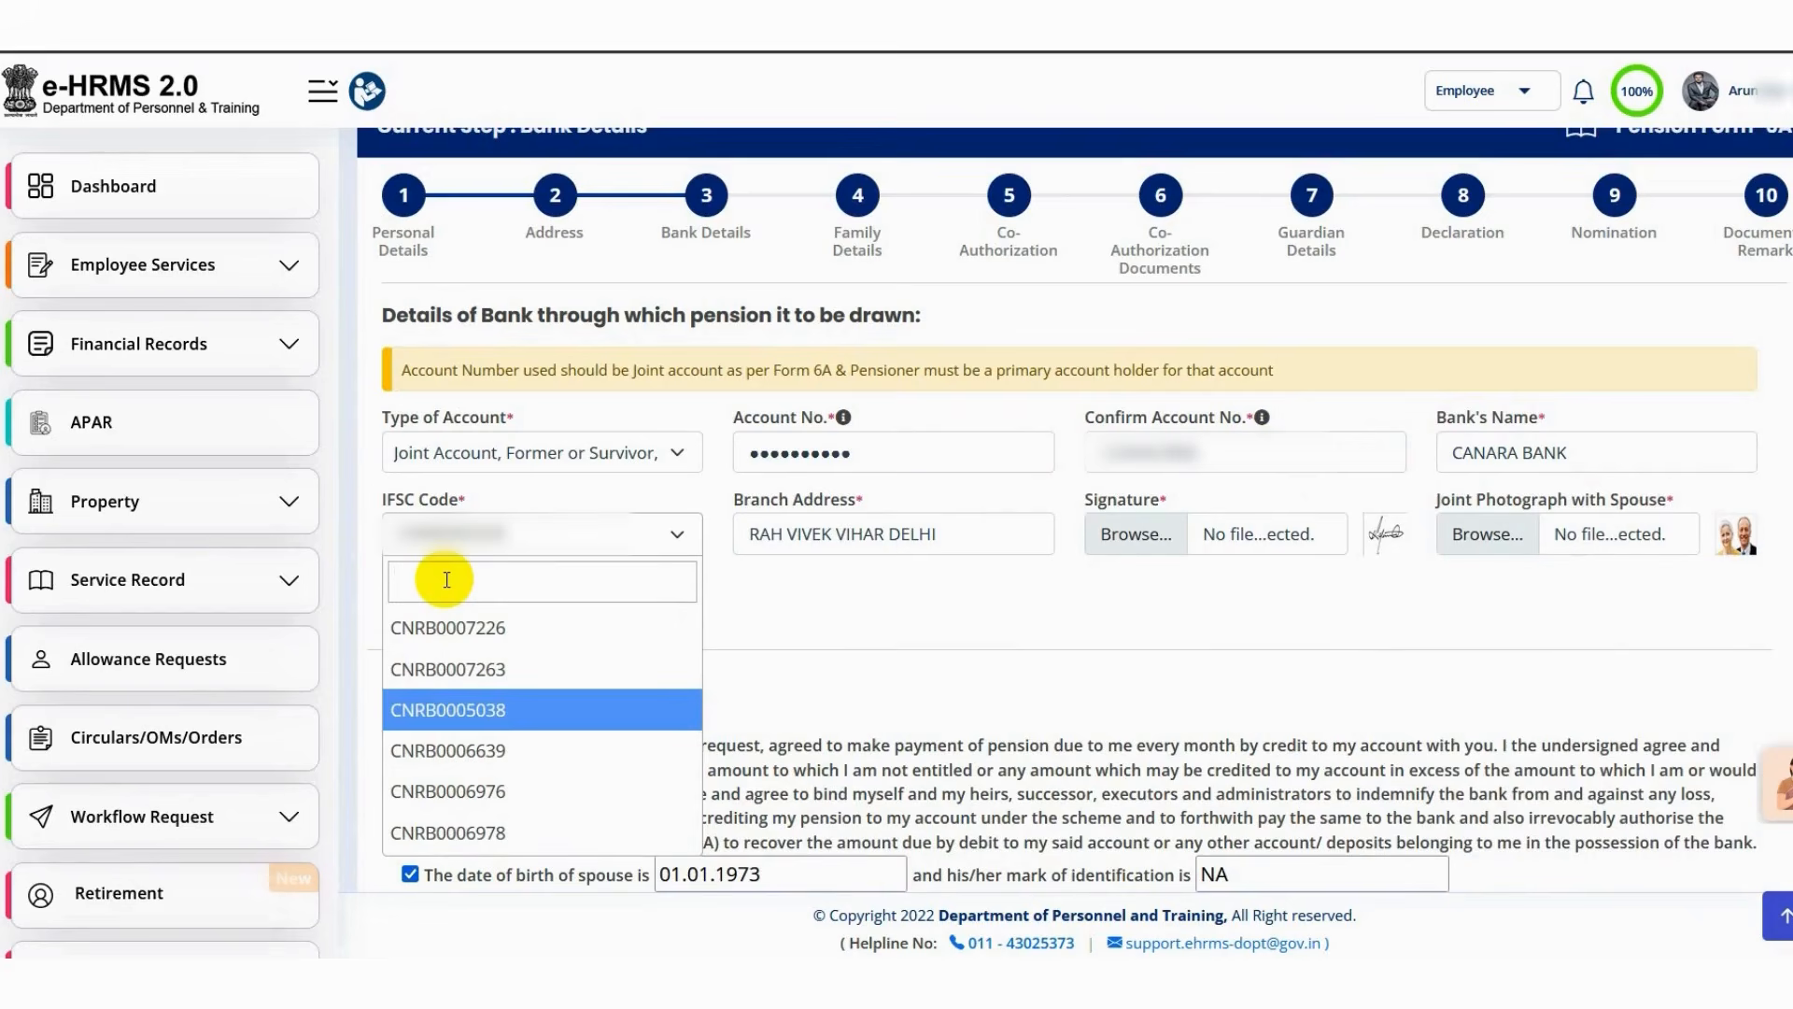
{"action": "type", "text": "CN"}
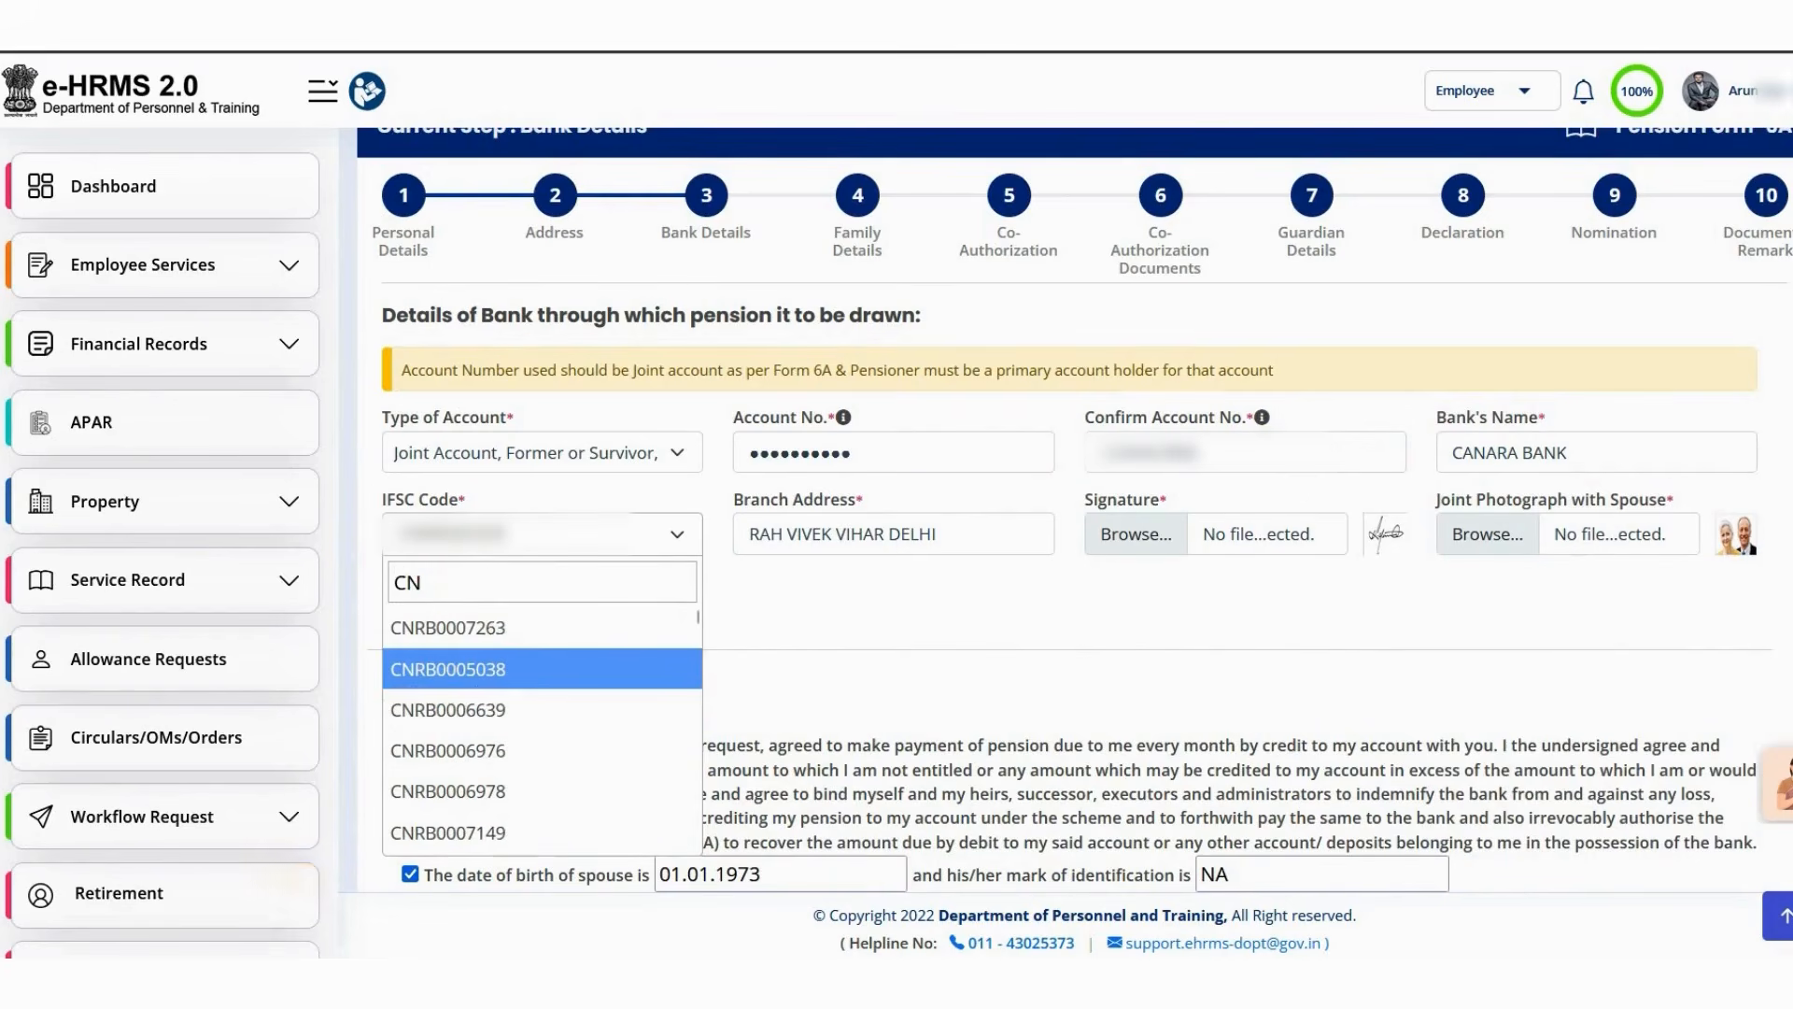
{"action": "type", "text": "RB000"}
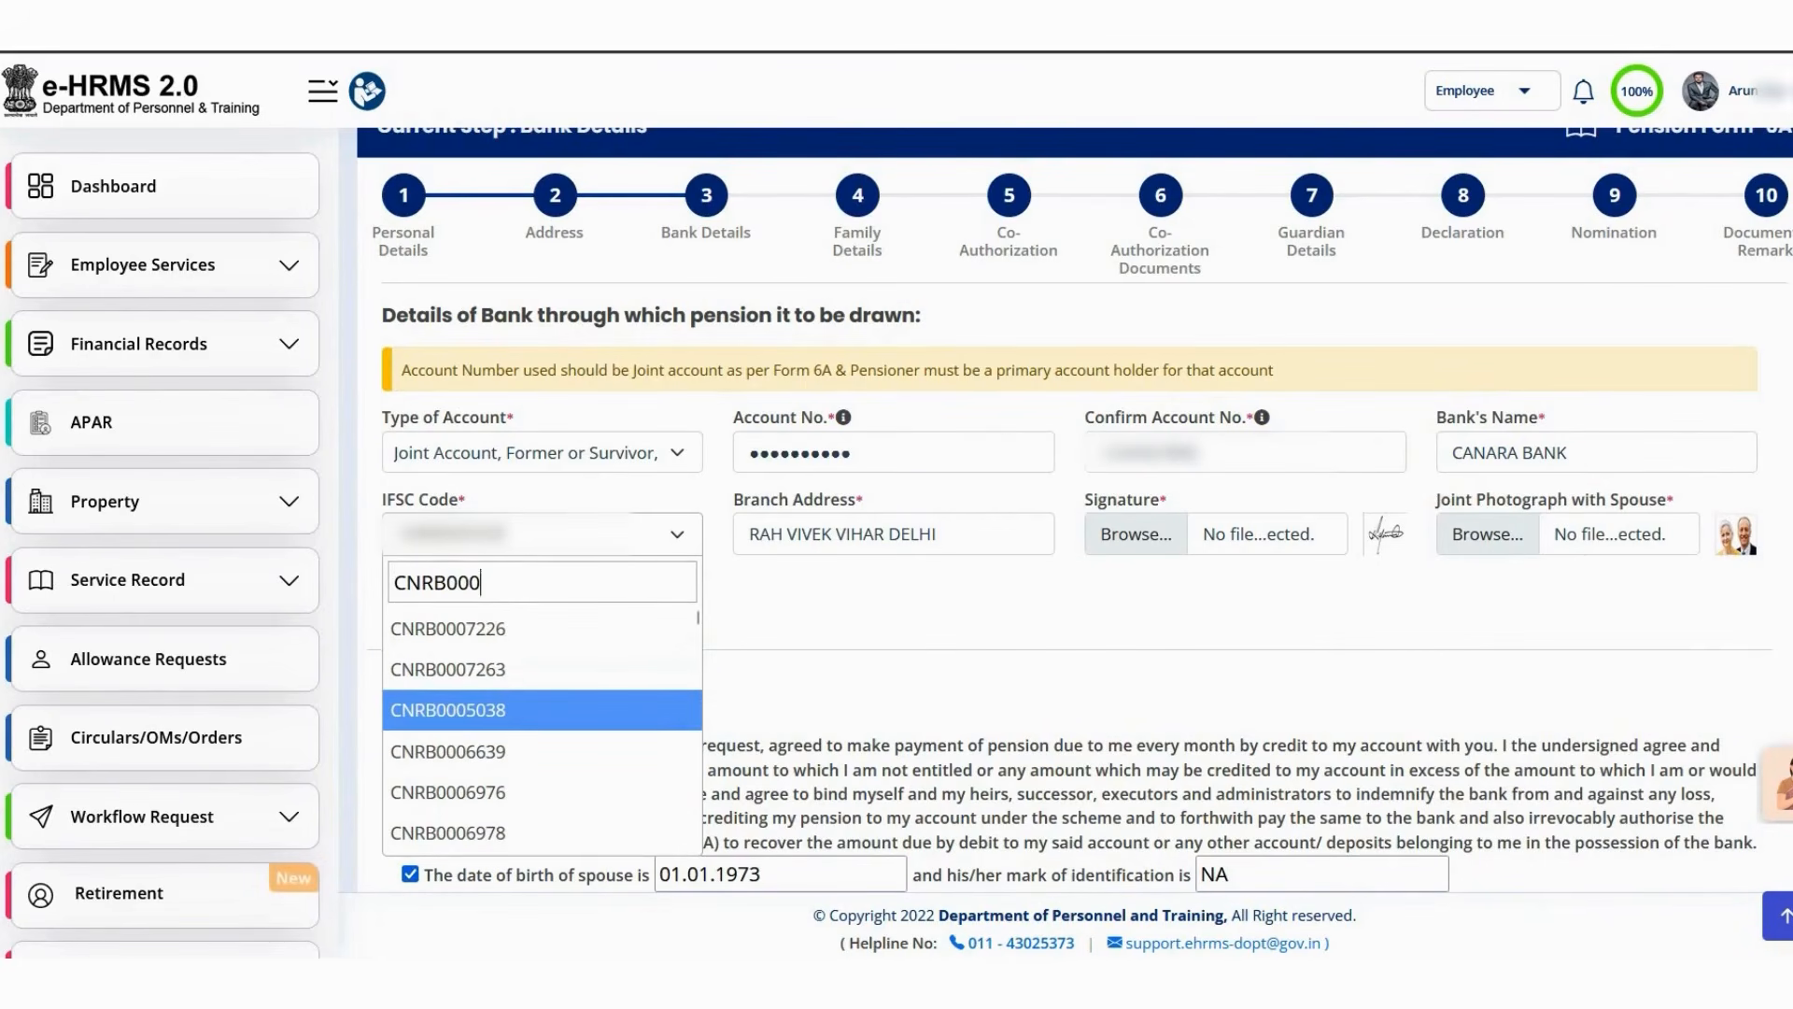
{"action": "type", "text": "5"}
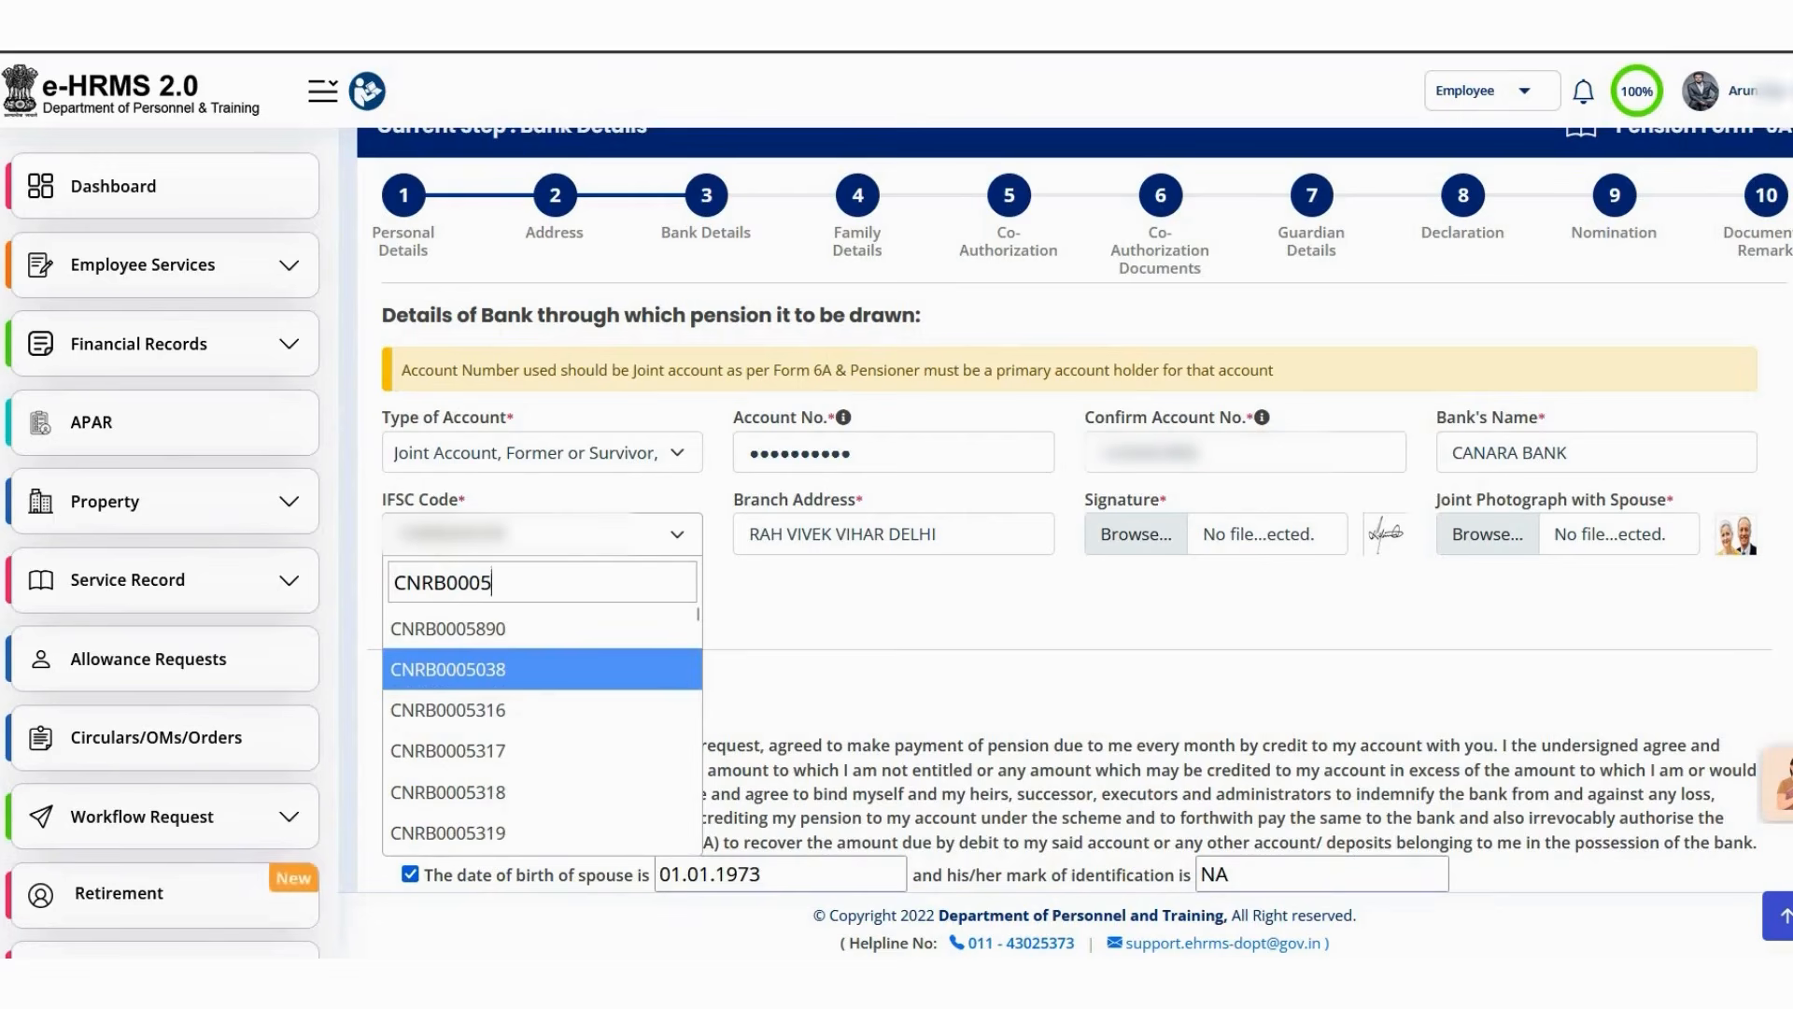
{"action": "type", "text": "3"}
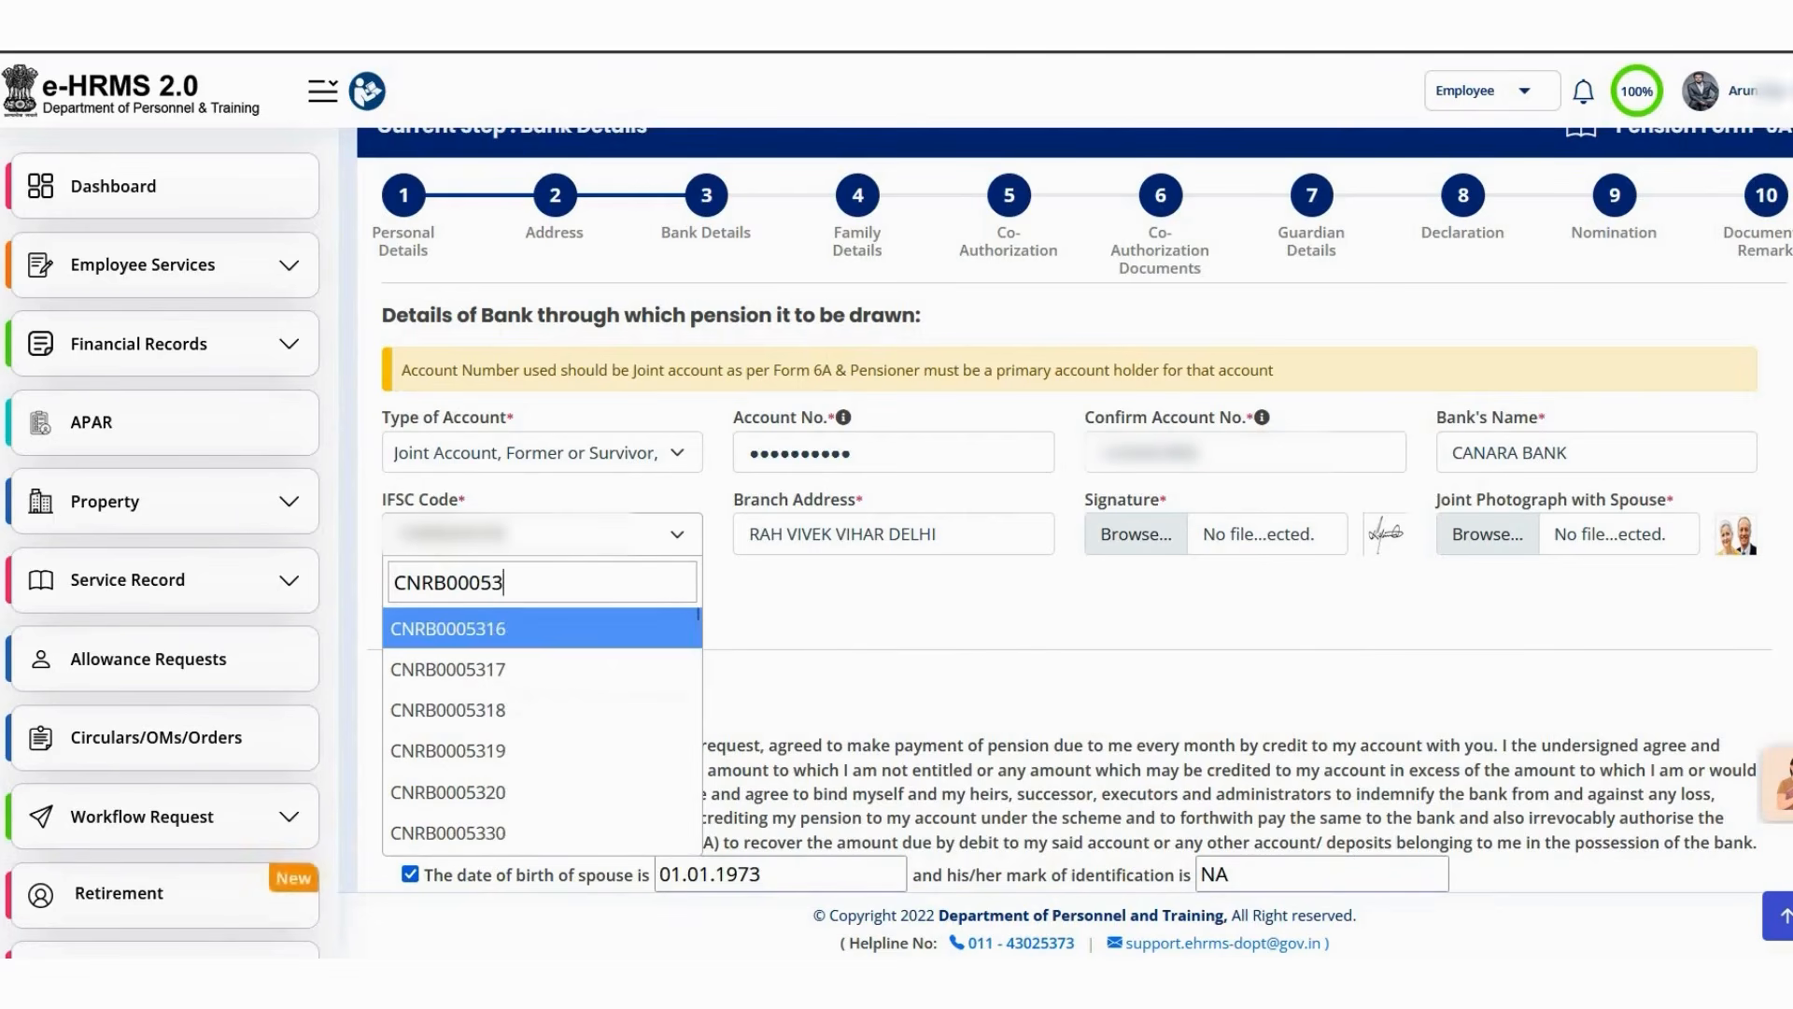
{"action": "type", "text": "16"}
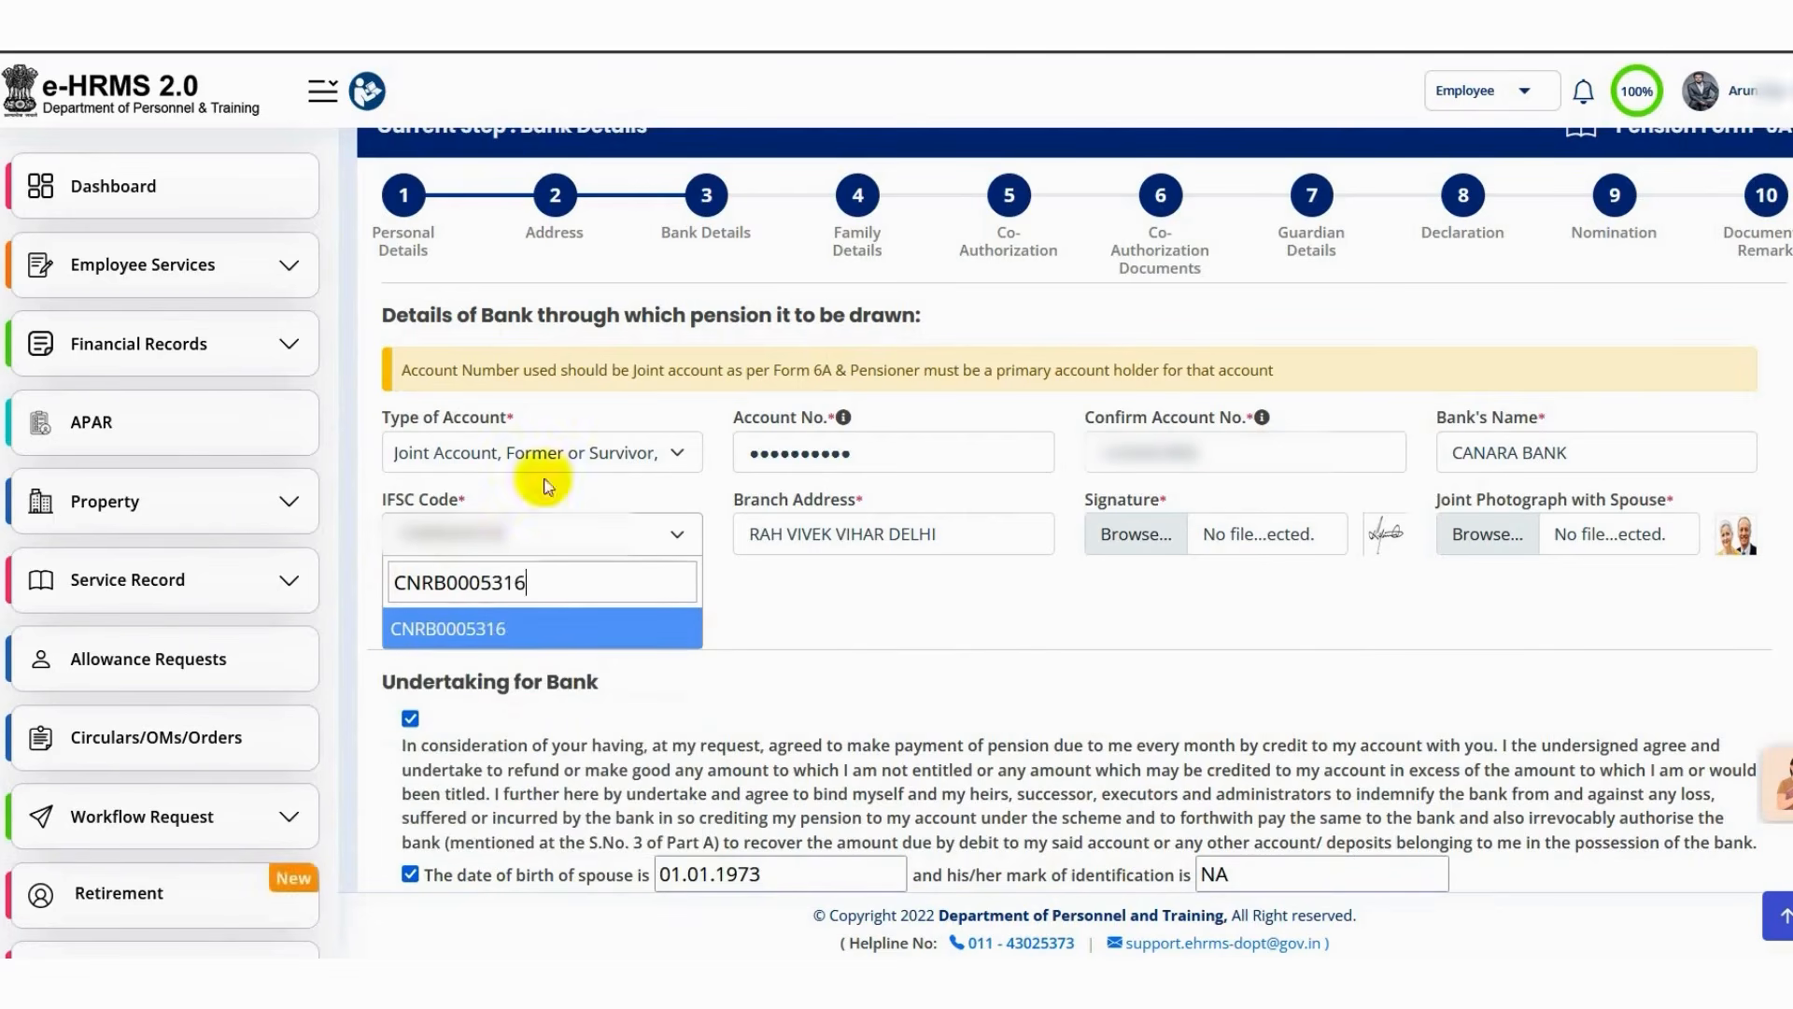
{"action": "left_click", "coordinate": [471, 635]}
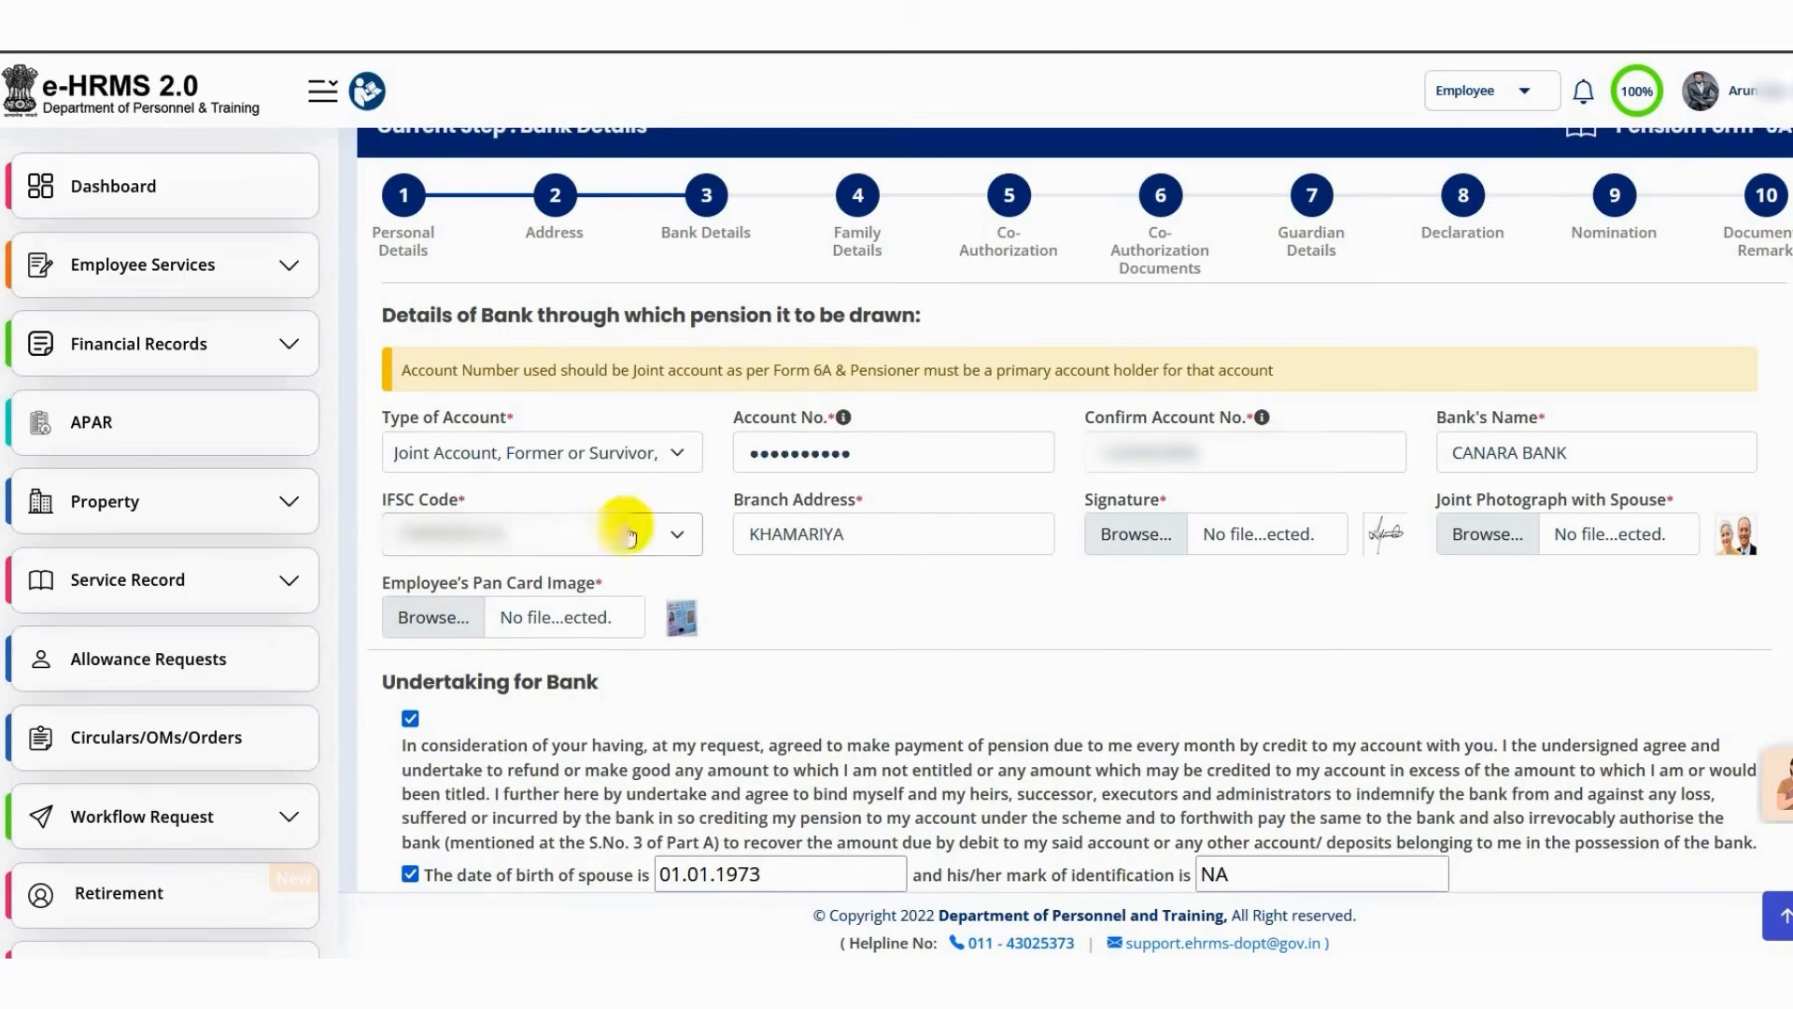
{"action": "left_click_drag", "start_coordinate": [735, 499], "coordinate": [856, 505]}
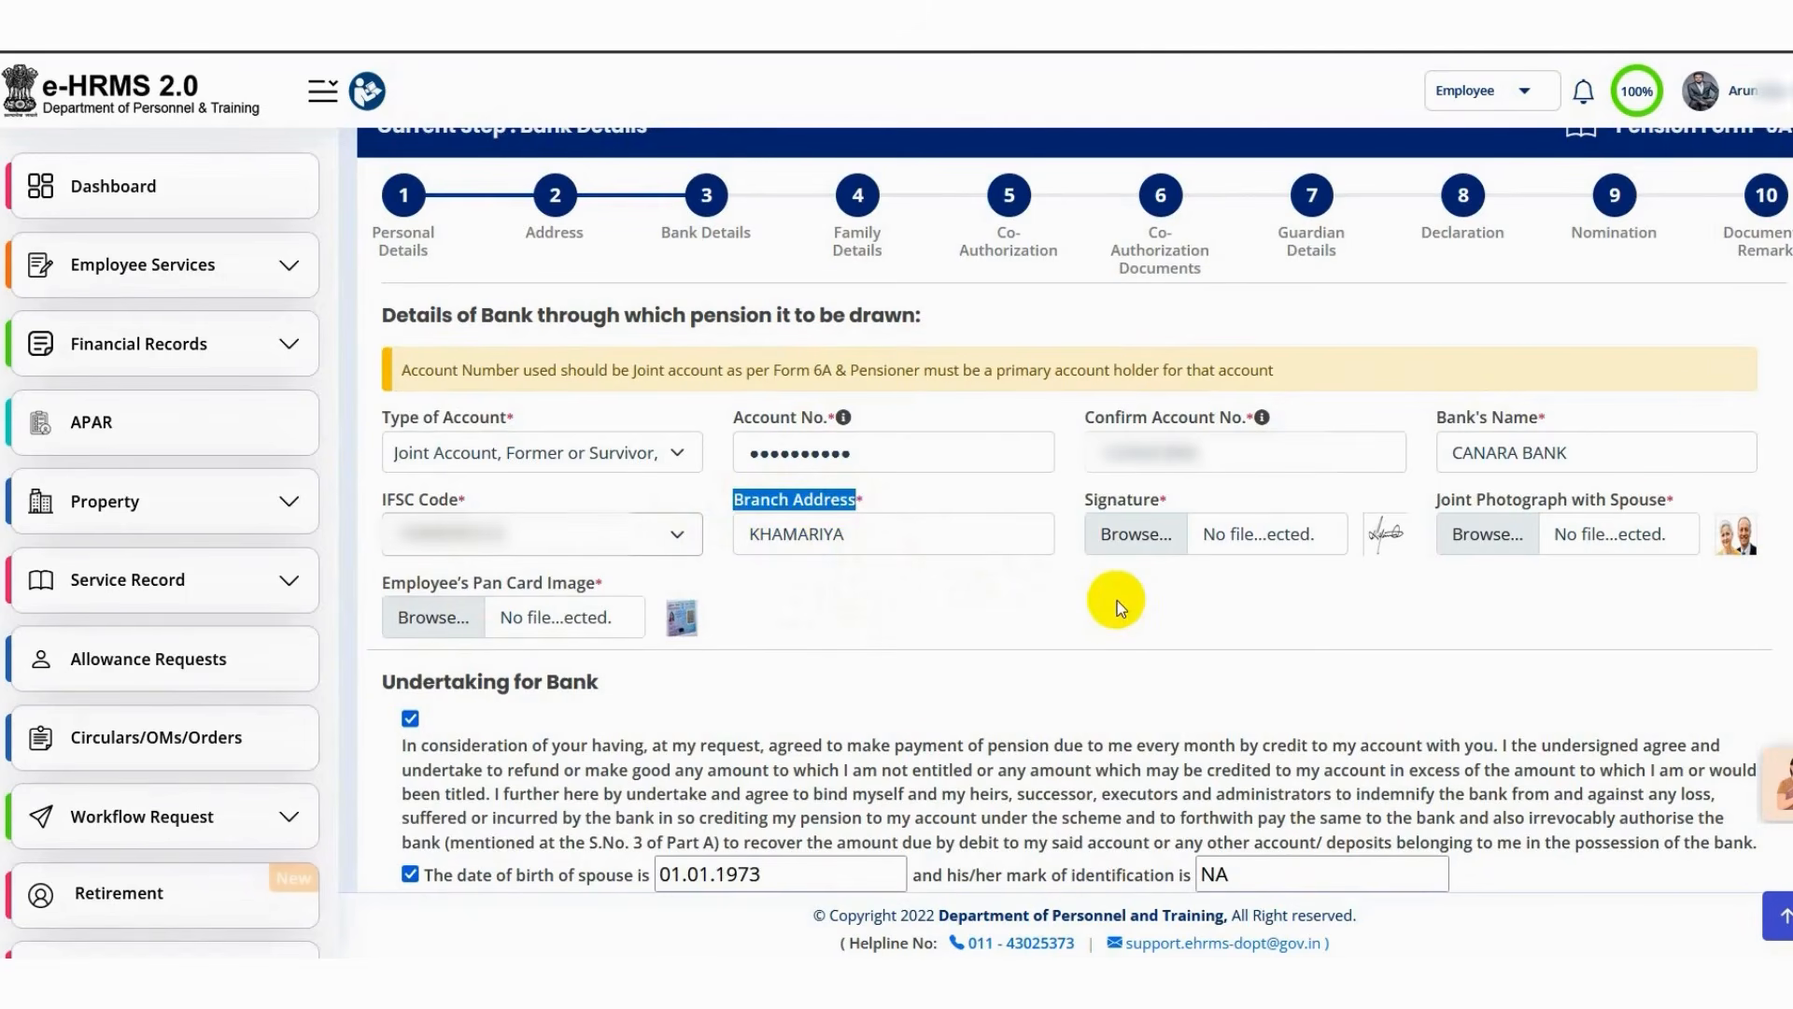
Step: Check the signature, joint photograph with spouse and employee's PAN card image uploads in the bank details
{"action": "double_click", "coordinate": [1086, 502]}
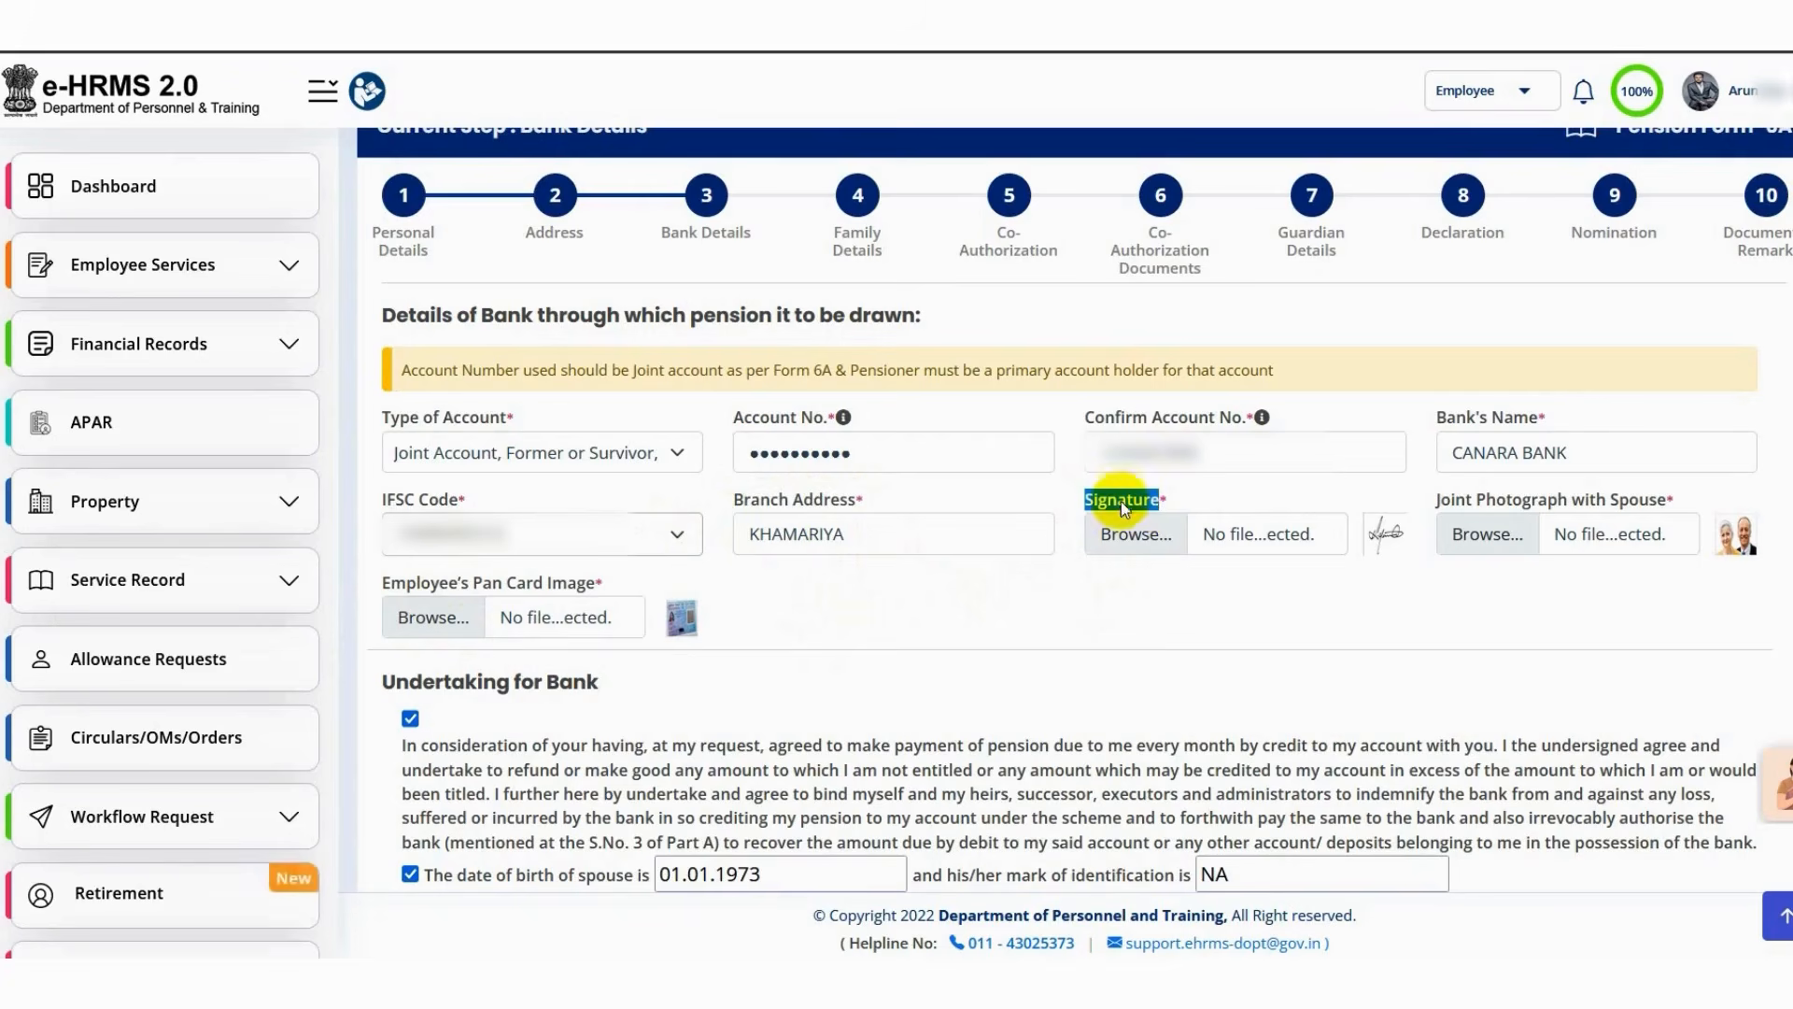
{"action": "left_click", "coordinate": [1150, 621]}
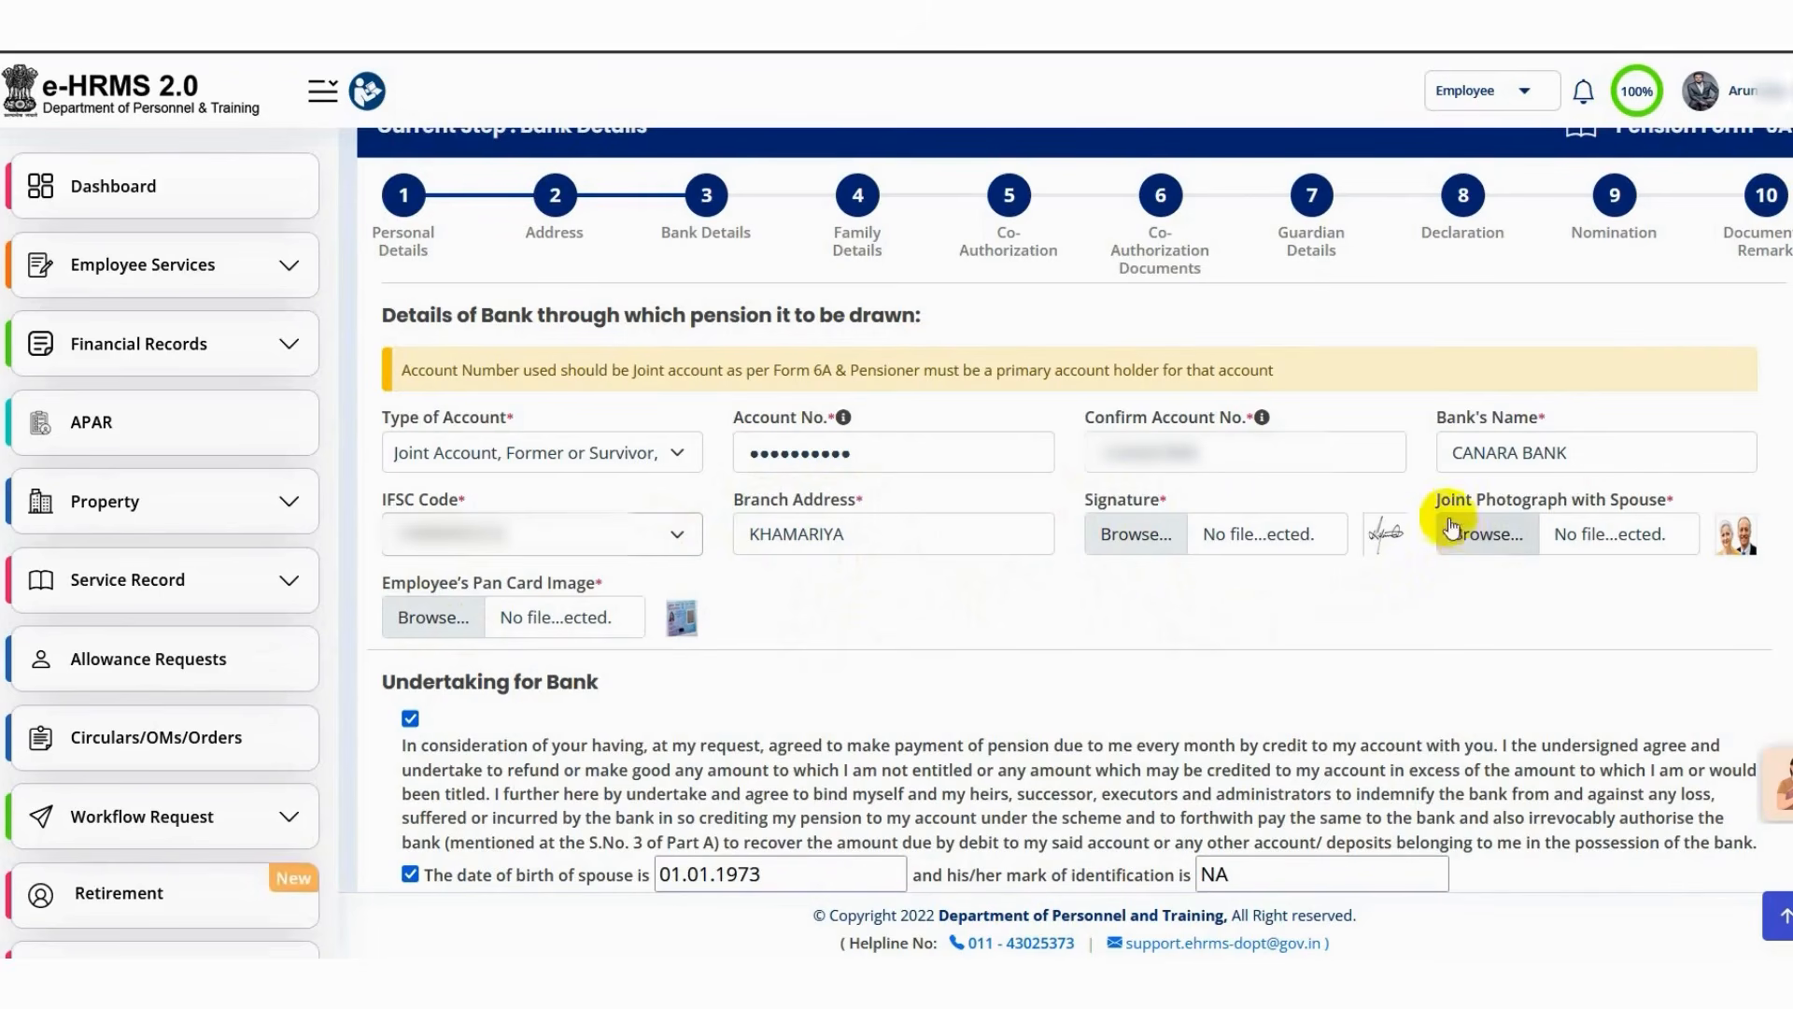
{"action": "left_click_drag", "start_coordinate": [1427, 500], "coordinate": [1668, 498]}
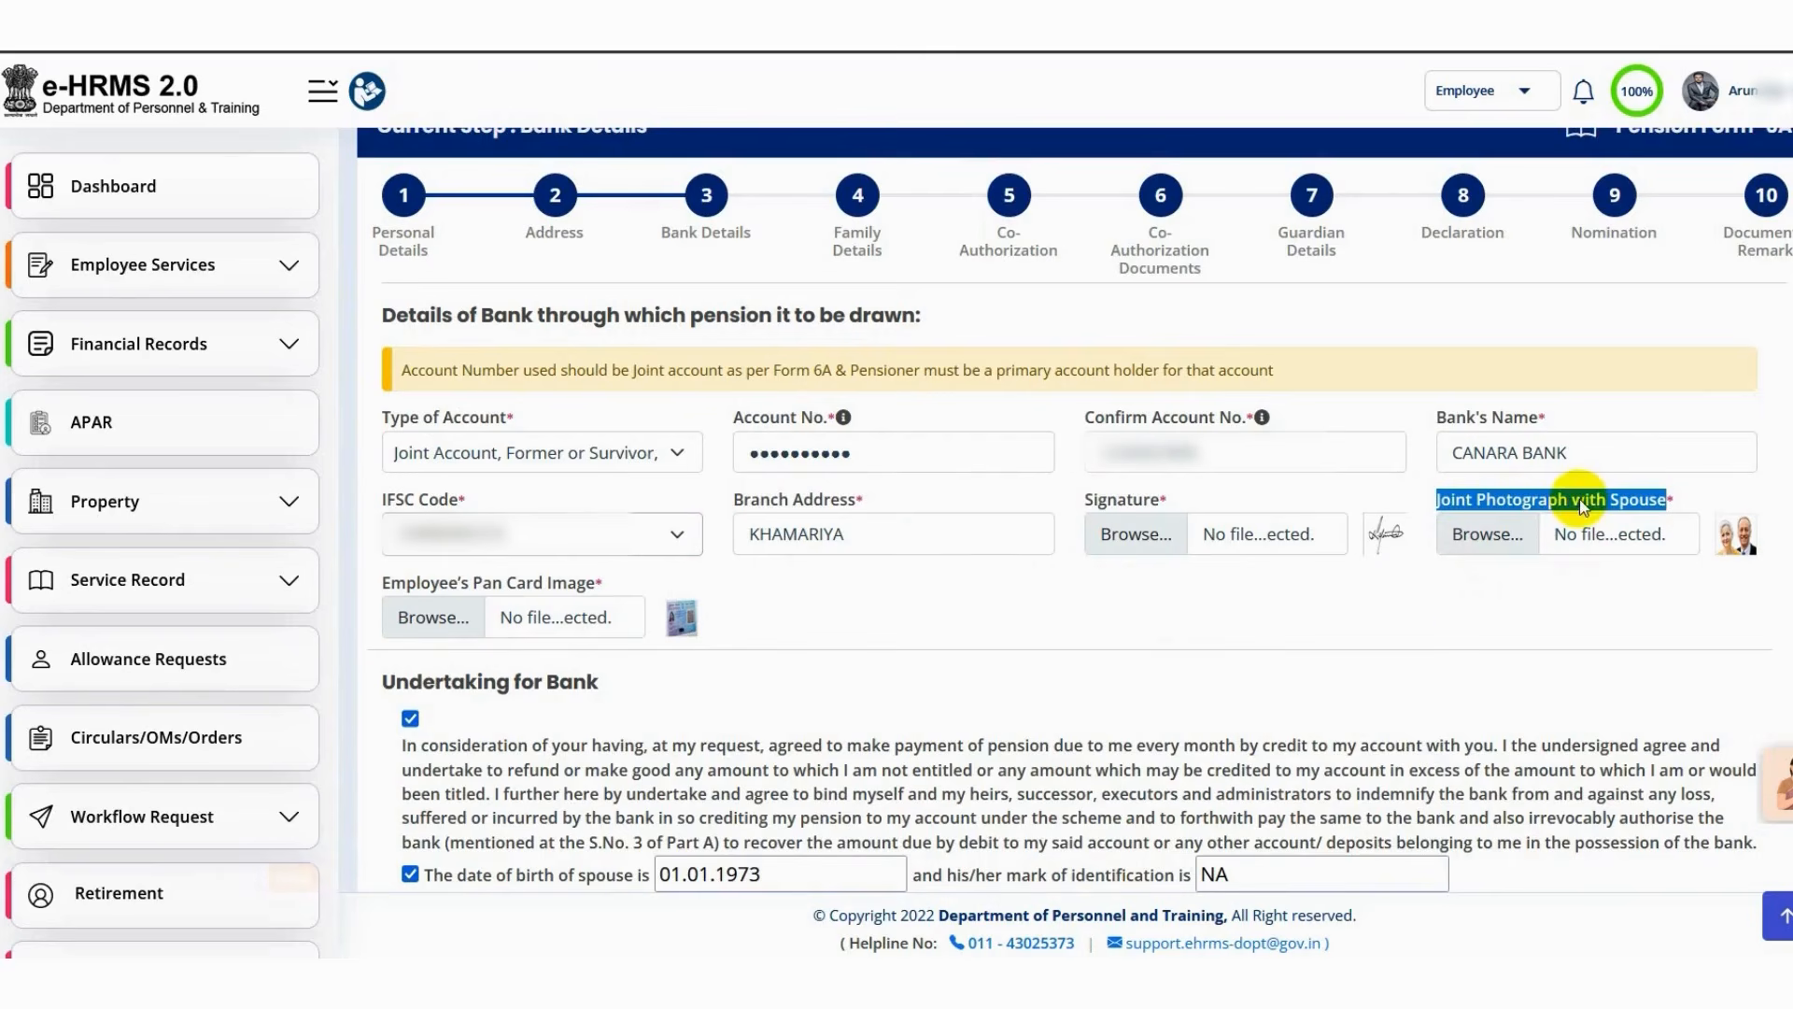
{"action": "left_click", "coordinate": [1468, 601]}
{"action": "left_click_drag", "start_coordinate": [1433, 500], "coordinate": [1666, 509]}
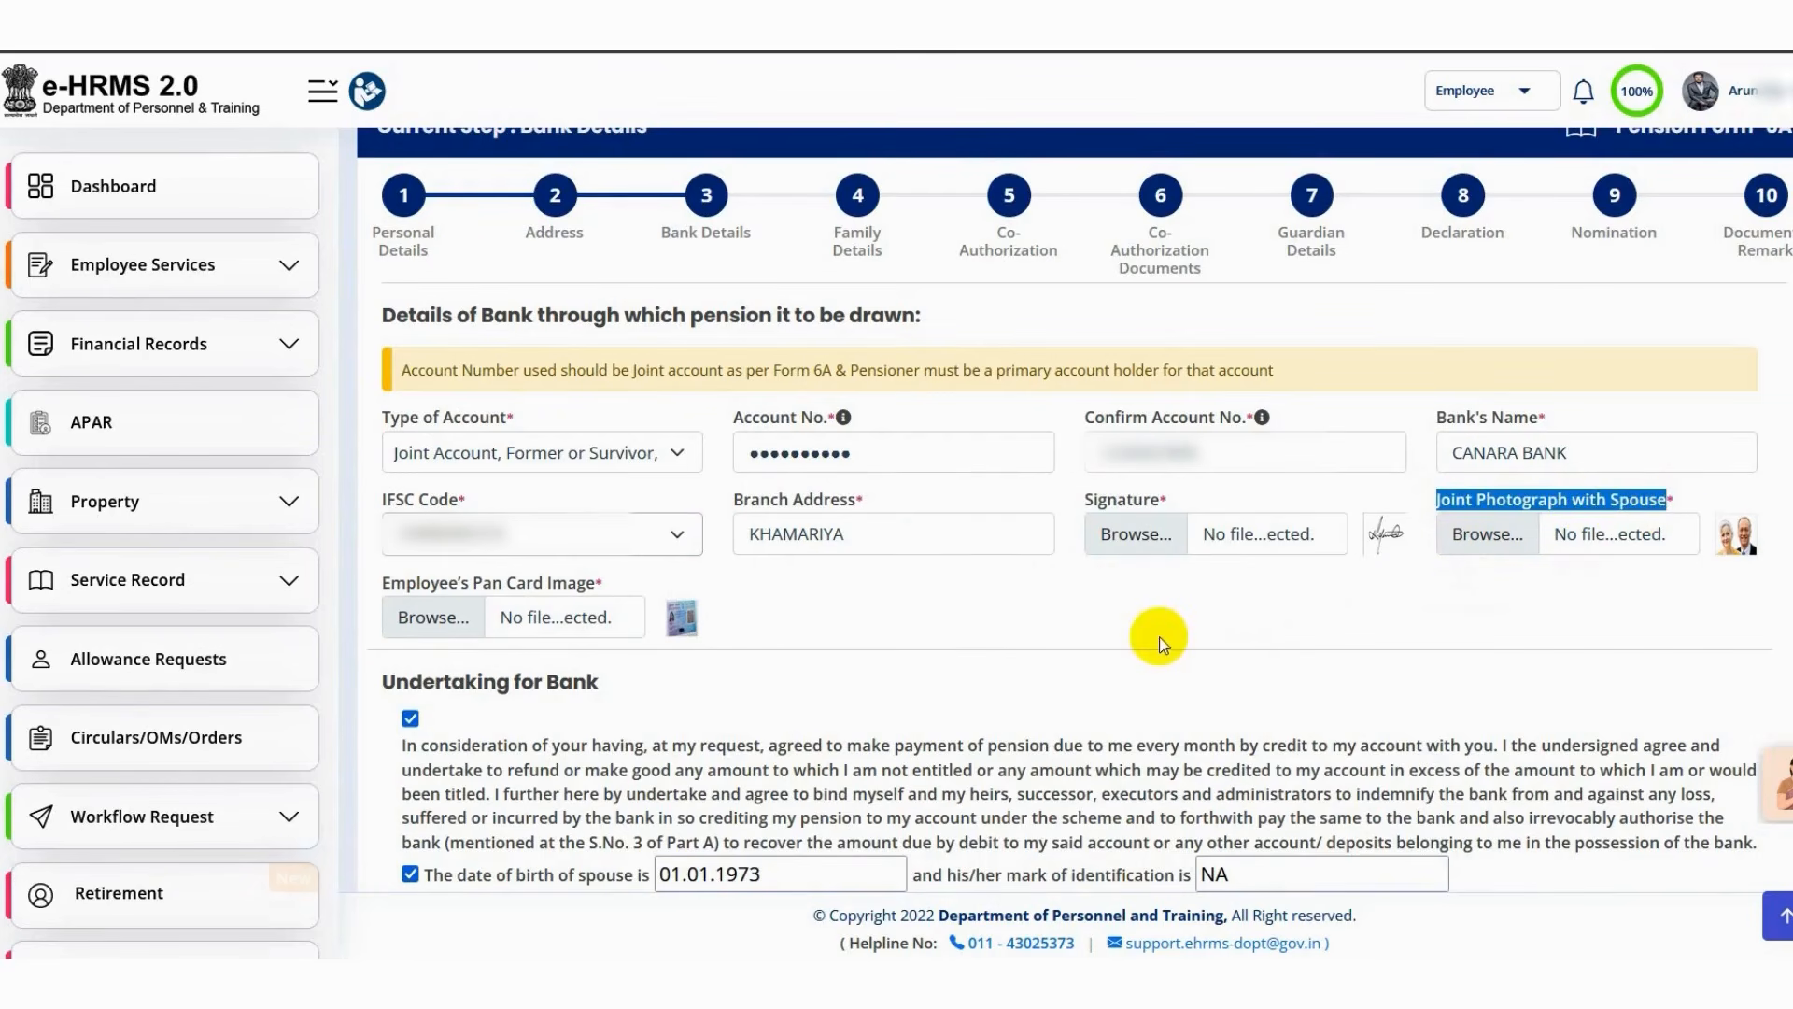
{"action": "left_click_drag", "start_coordinate": [370, 585], "coordinate": [599, 583]}
{"action": "left_click", "coordinate": [817, 568]}
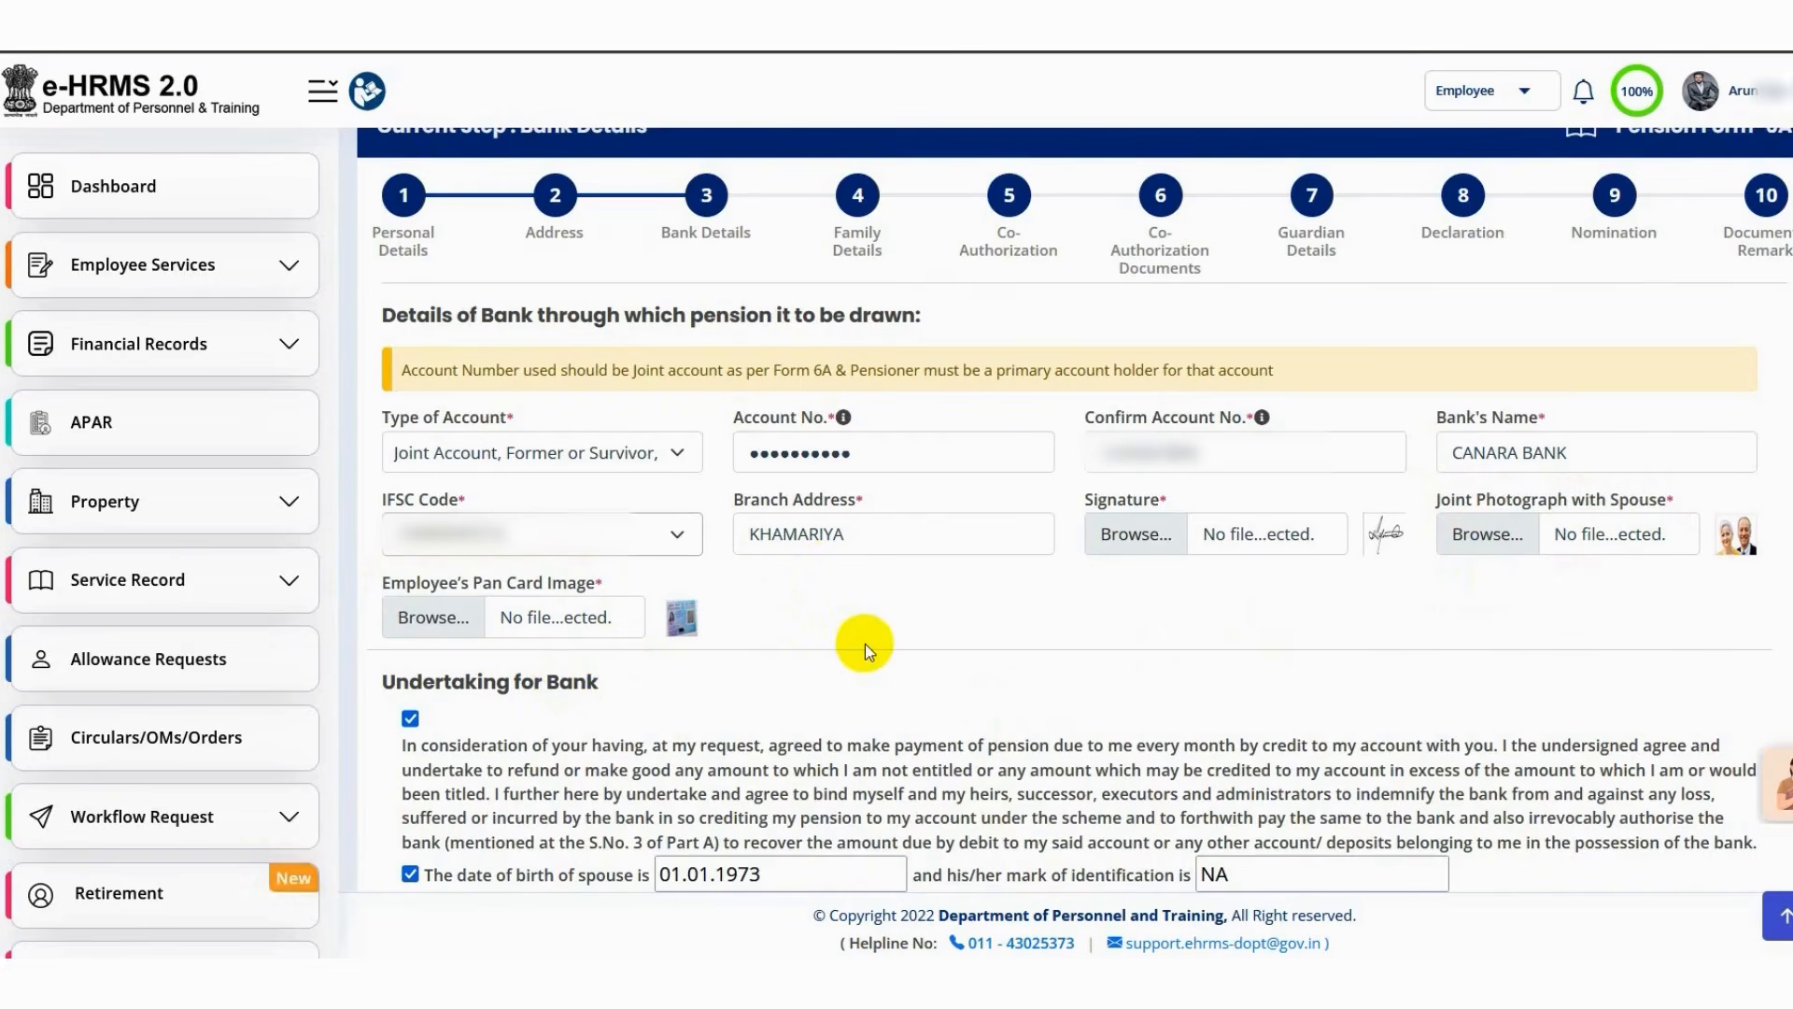
Step: Check the spouse's date of birth and identification mark in the bank undertaking, and save the bank details as a draft
{"action": "scroll", "coordinate": [865, 643], "scroll_direction": "down", "scroll_amount": 1}
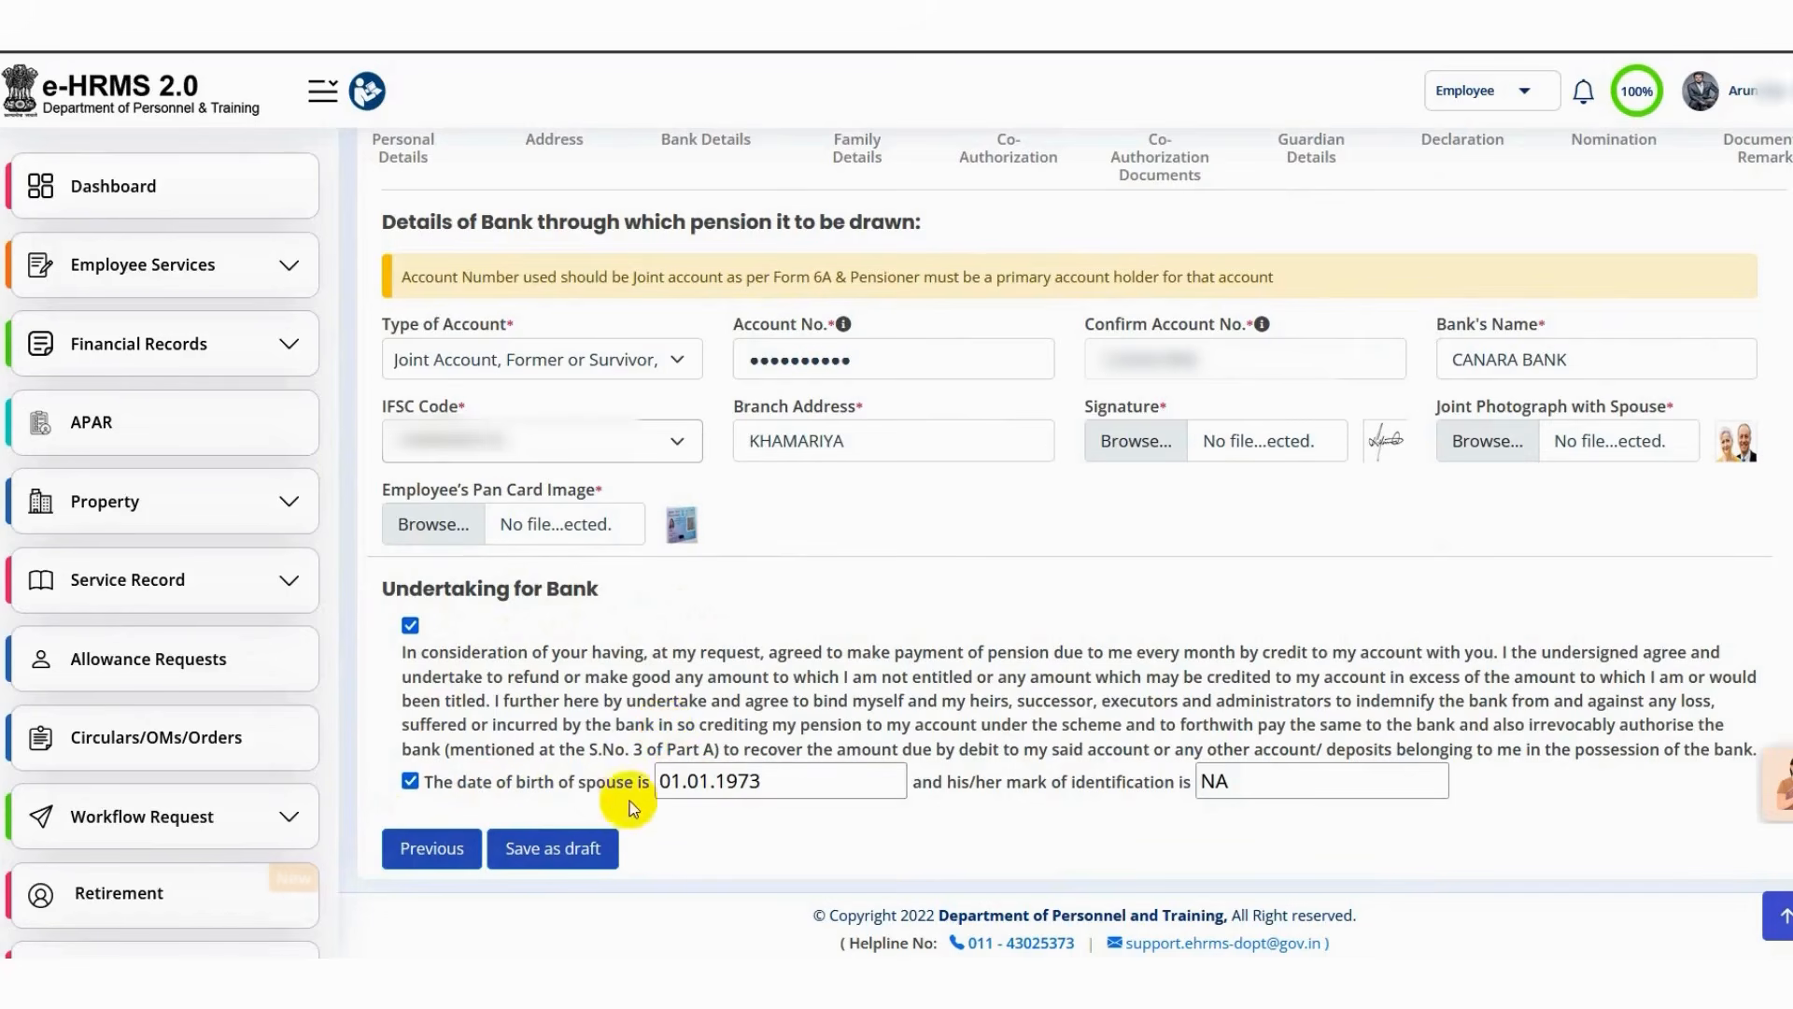
{"action": "left_click", "coordinate": [760, 789]}
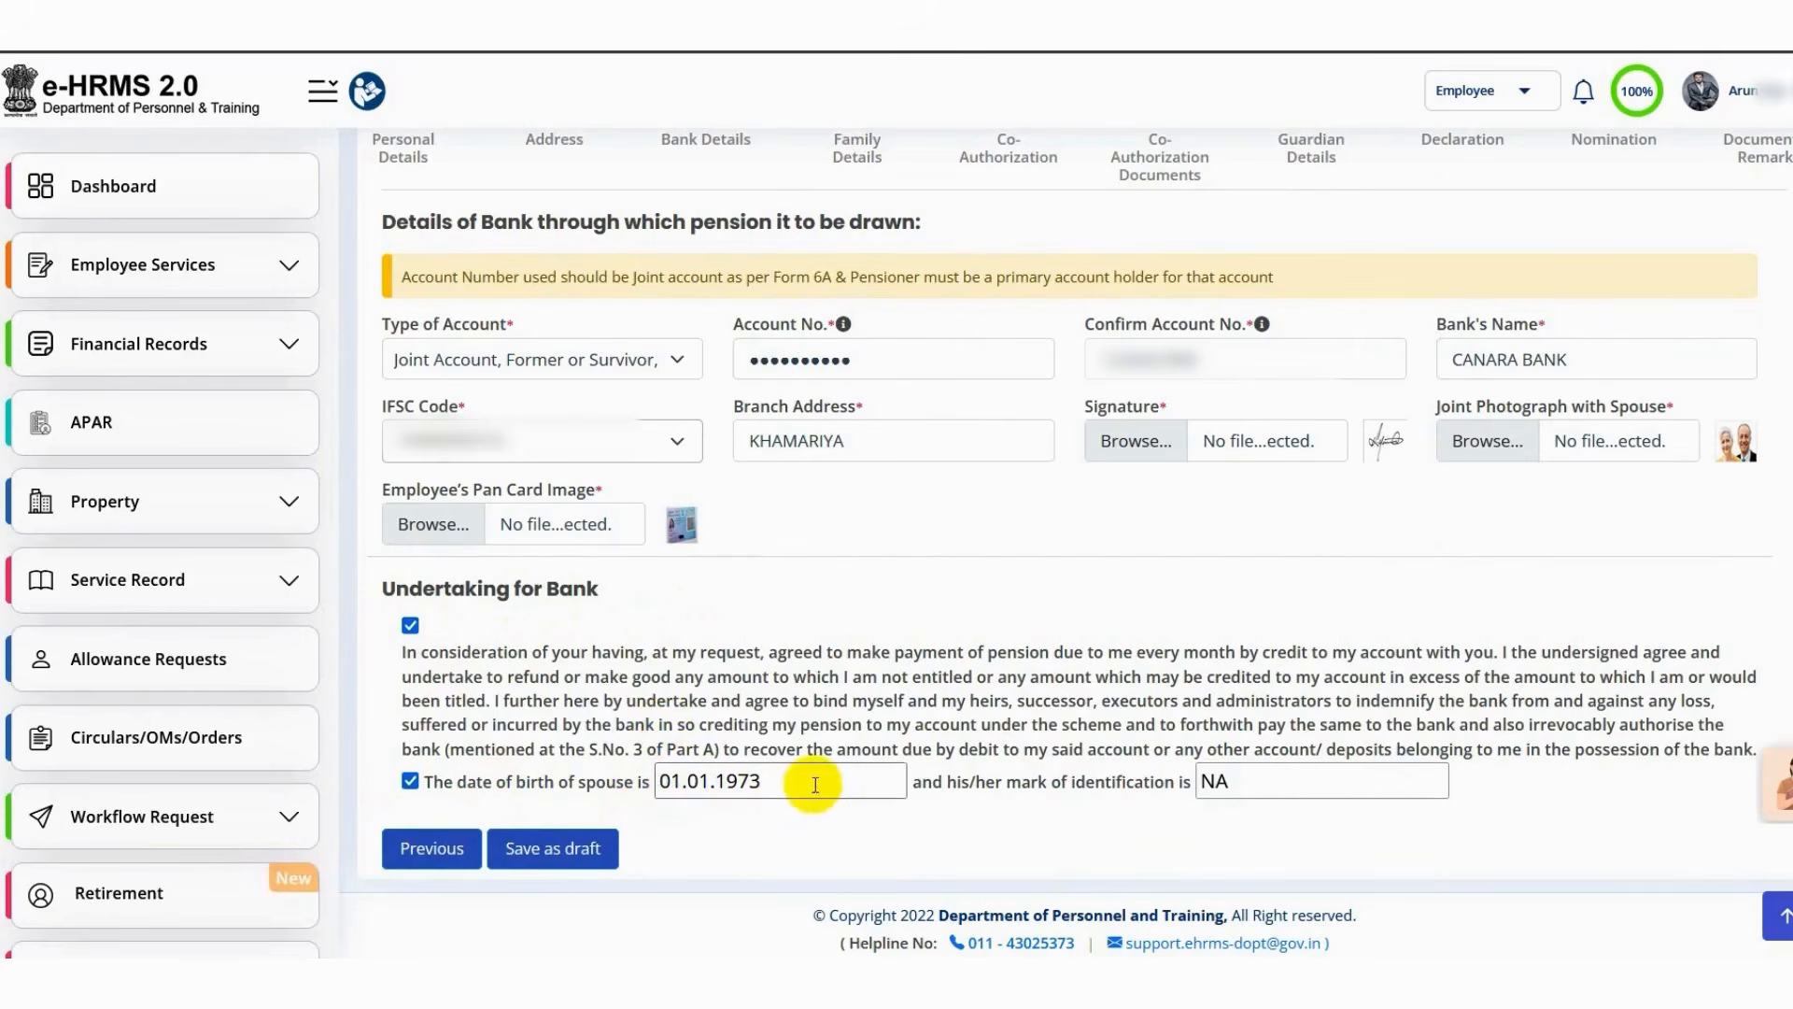
{"action": "left_click_drag", "start_coordinate": [760, 789], "coordinate": [658, 799]}
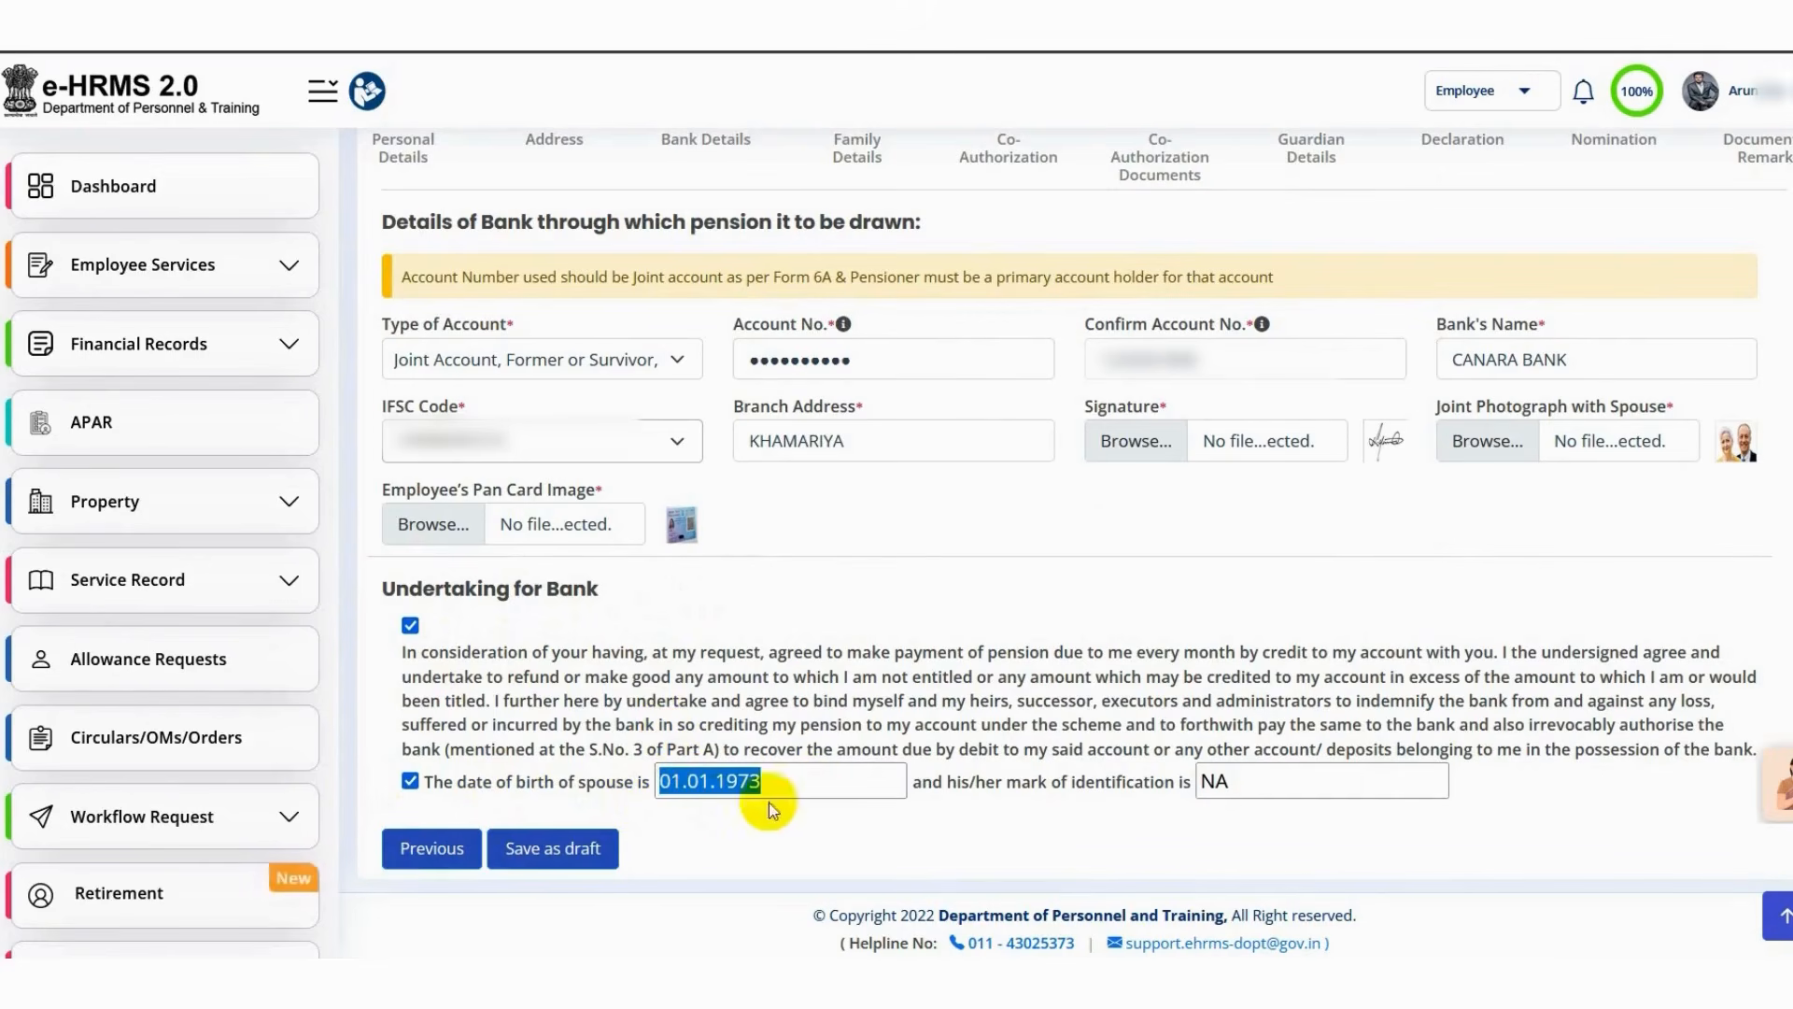
{"action": "left_click_drag", "start_coordinate": [1248, 783], "coordinate": [1185, 789]}
{"action": "left_click", "coordinate": [553, 848]}
{"action": "left_click", "coordinate": [1158, 584]}
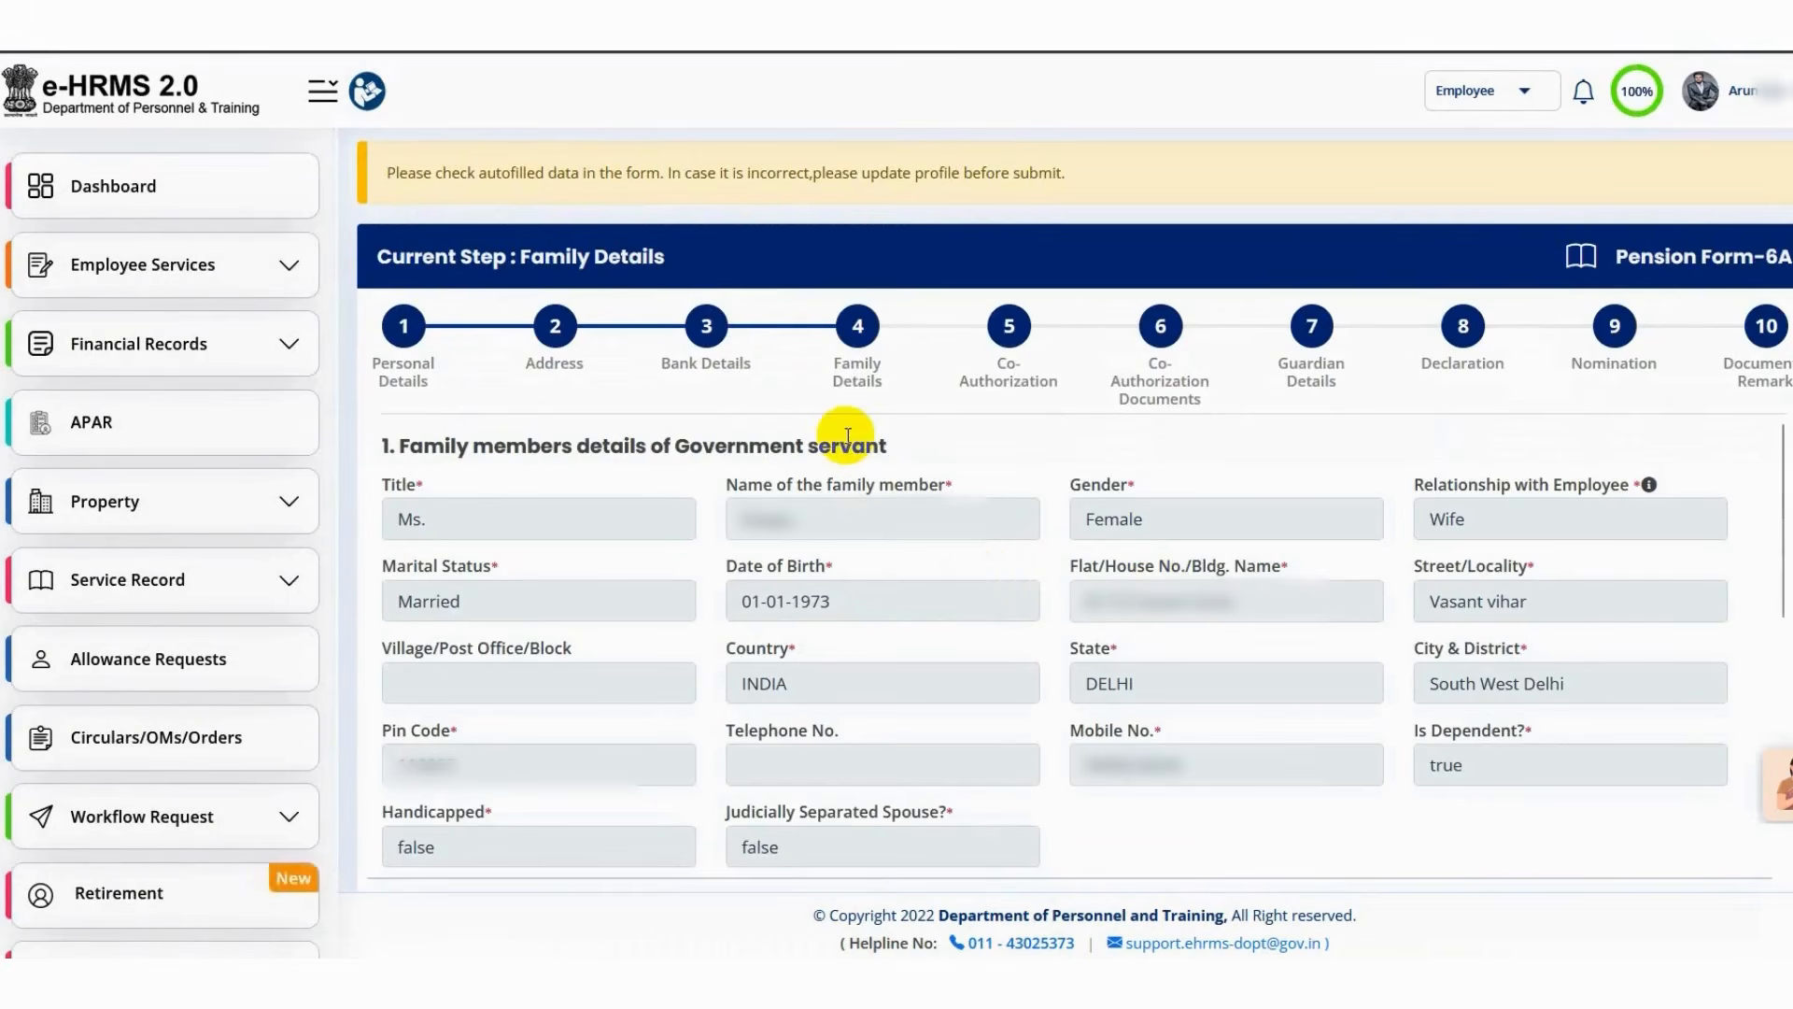
Step: Review the family members' details through to the last entry and save them as a draft
{"action": "left_click", "coordinate": [828, 368]}
{"action": "left_click_drag", "start_coordinate": [828, 372], "coordinate": [885, 383]}
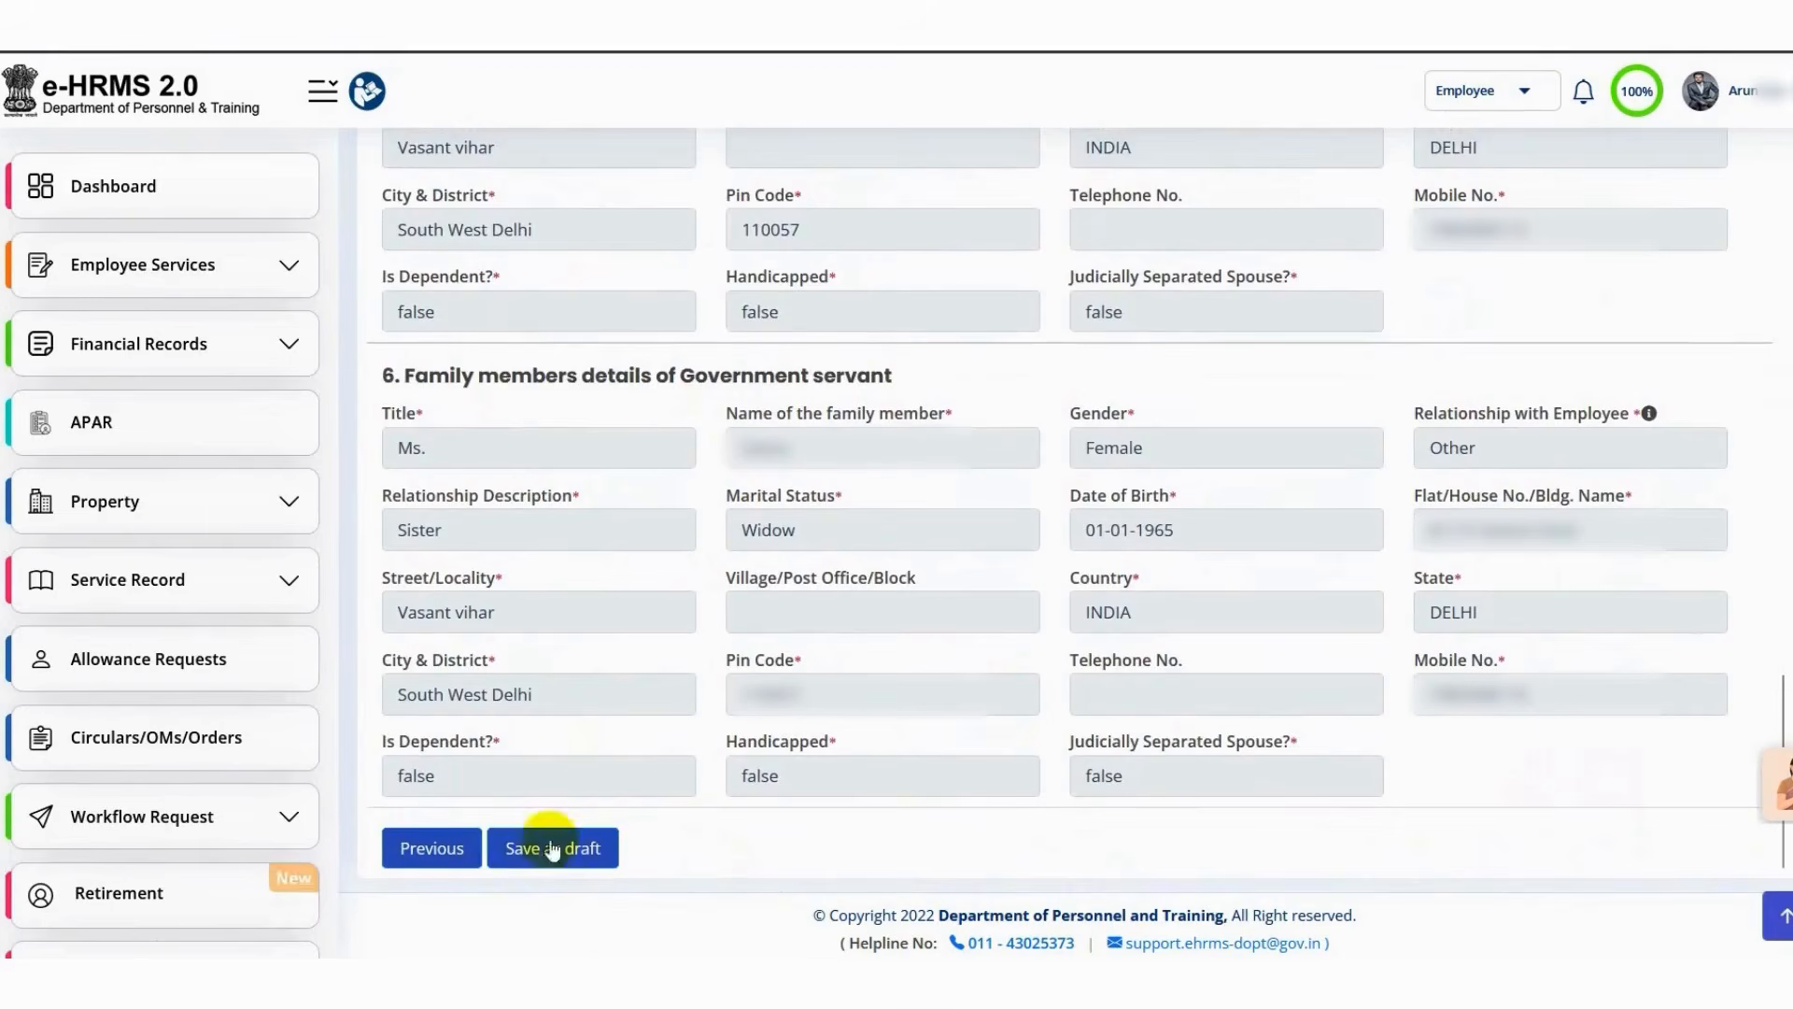
{"action": "left_click", "coordinate": [547, 856]}
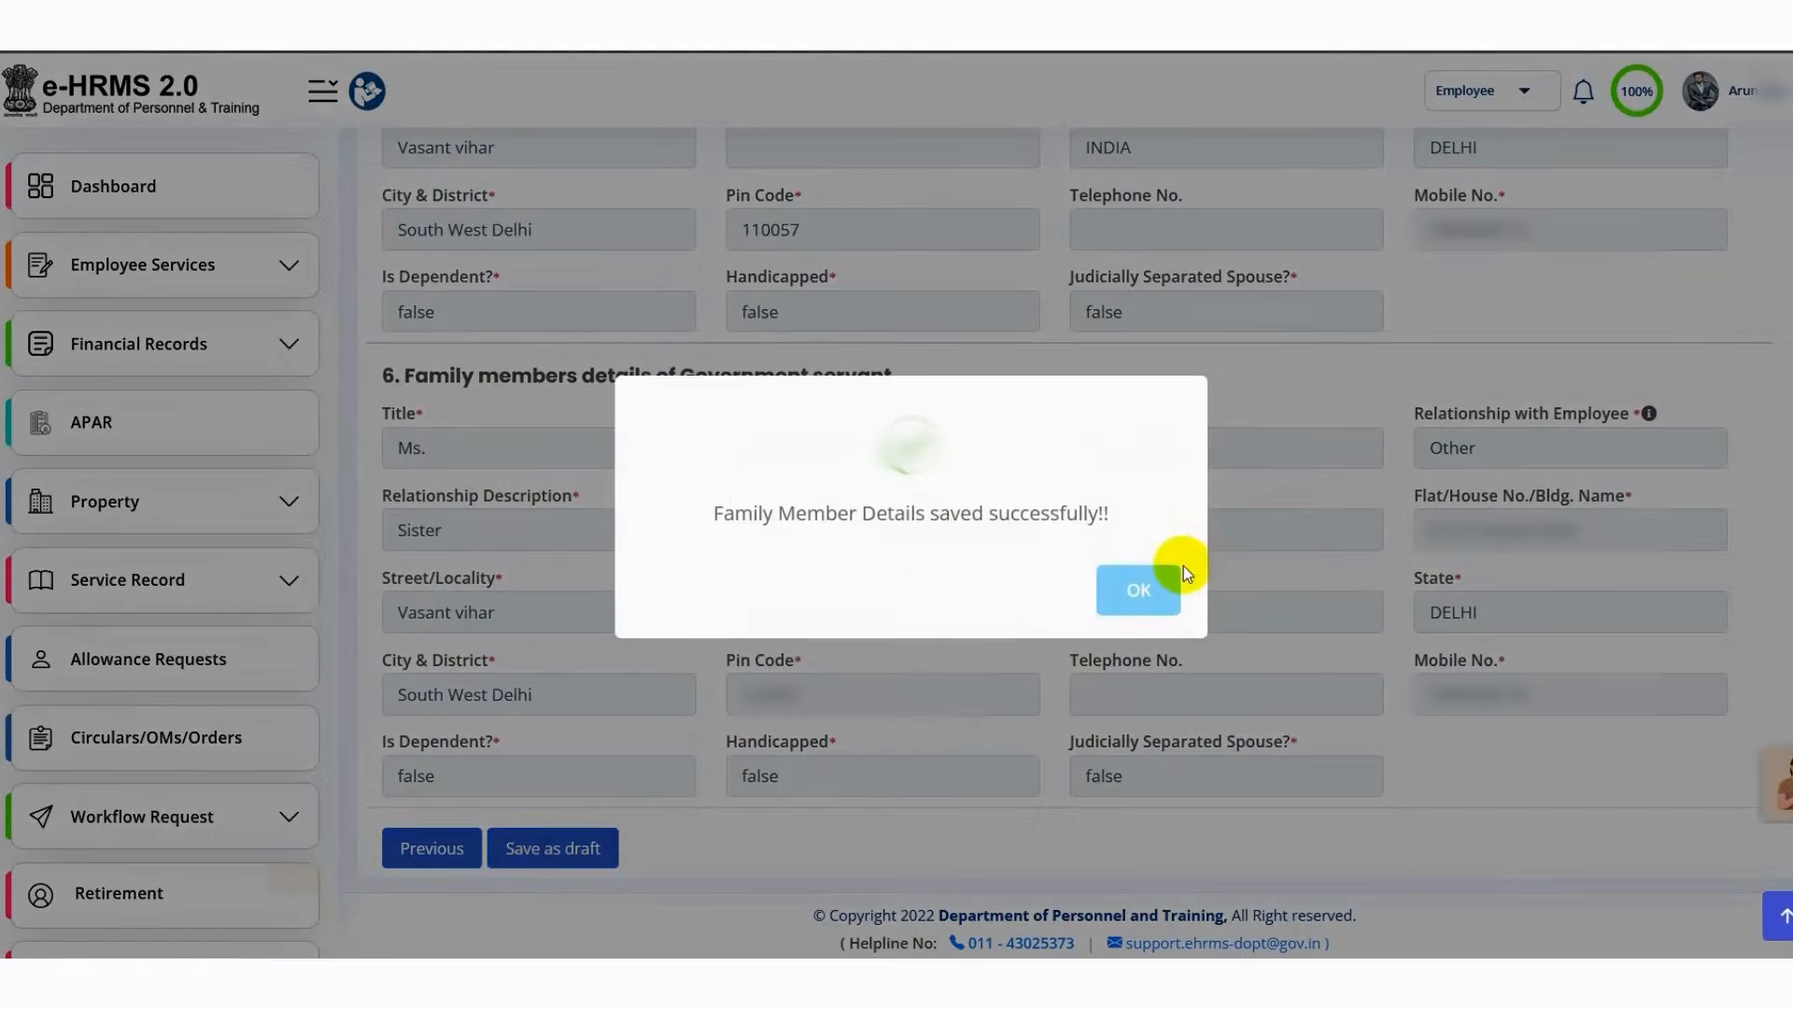
{"action": "left_click", "coordinate": [1167, 576]}
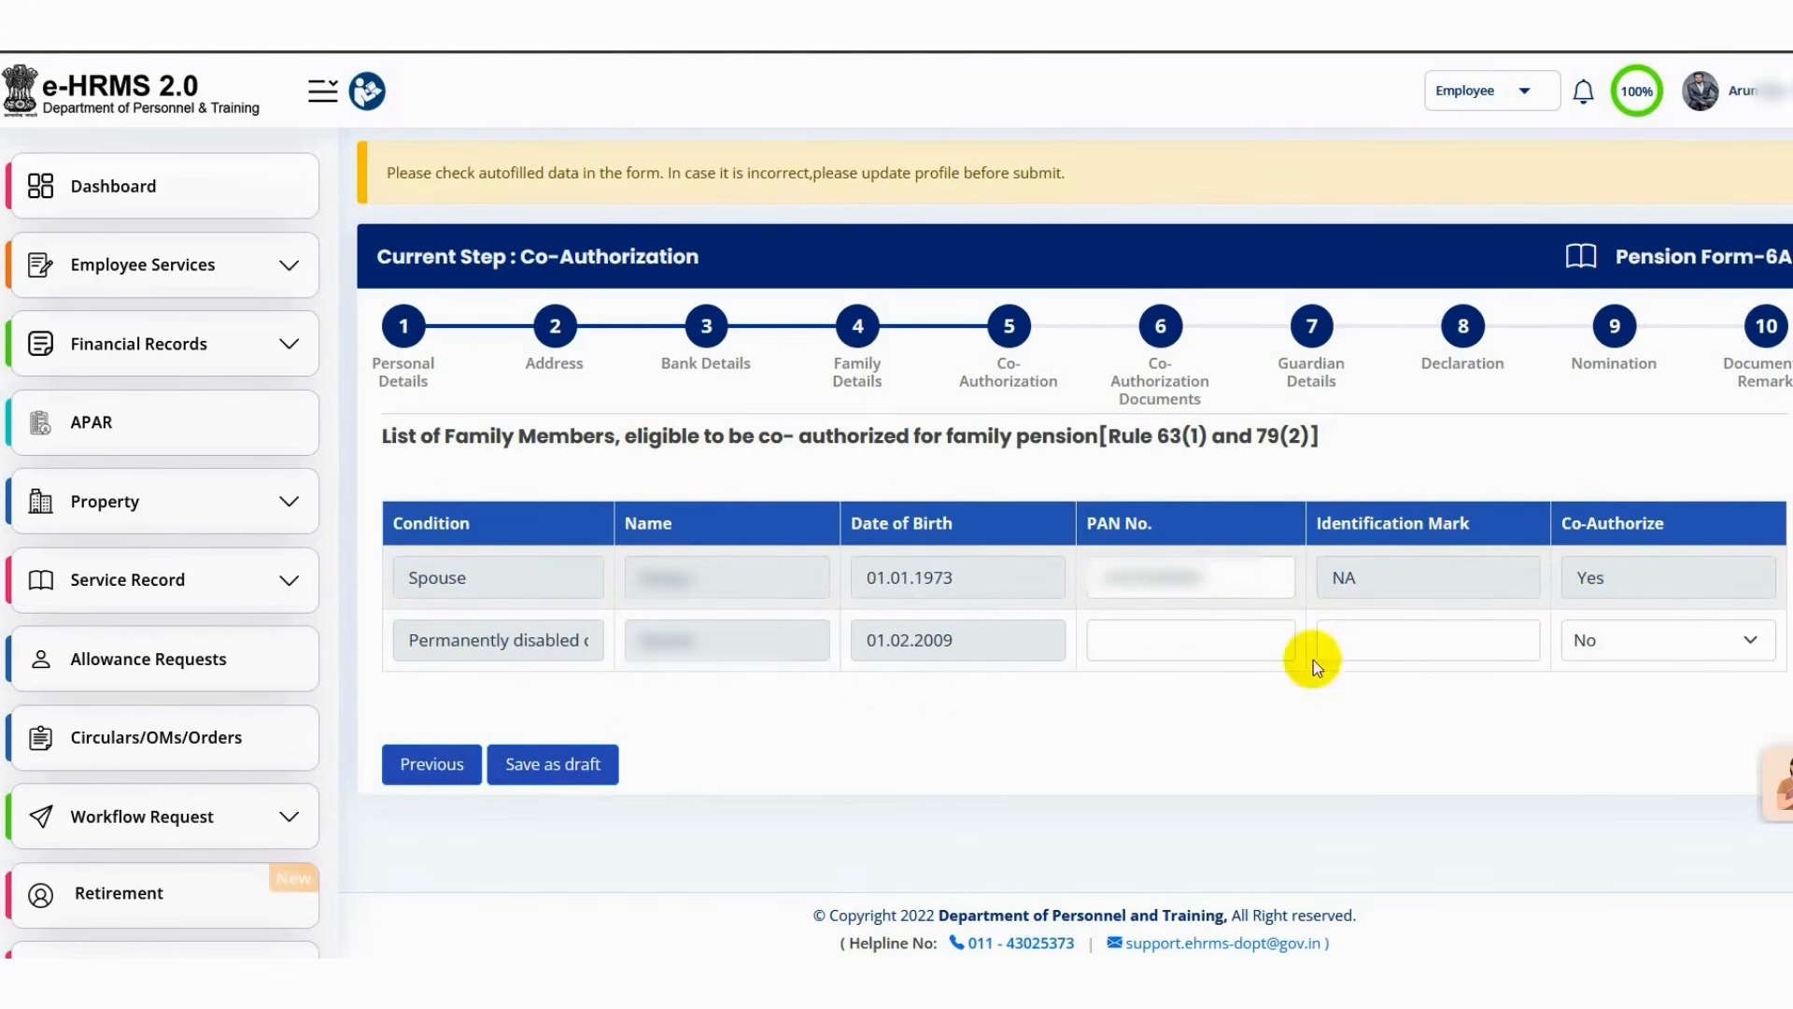
Step: Check the co-authorize choices for the permanently disabled family member, keep No, and save the co-authorization as a draft
{"action": "left_click", "coordinate": [1623, 652]}
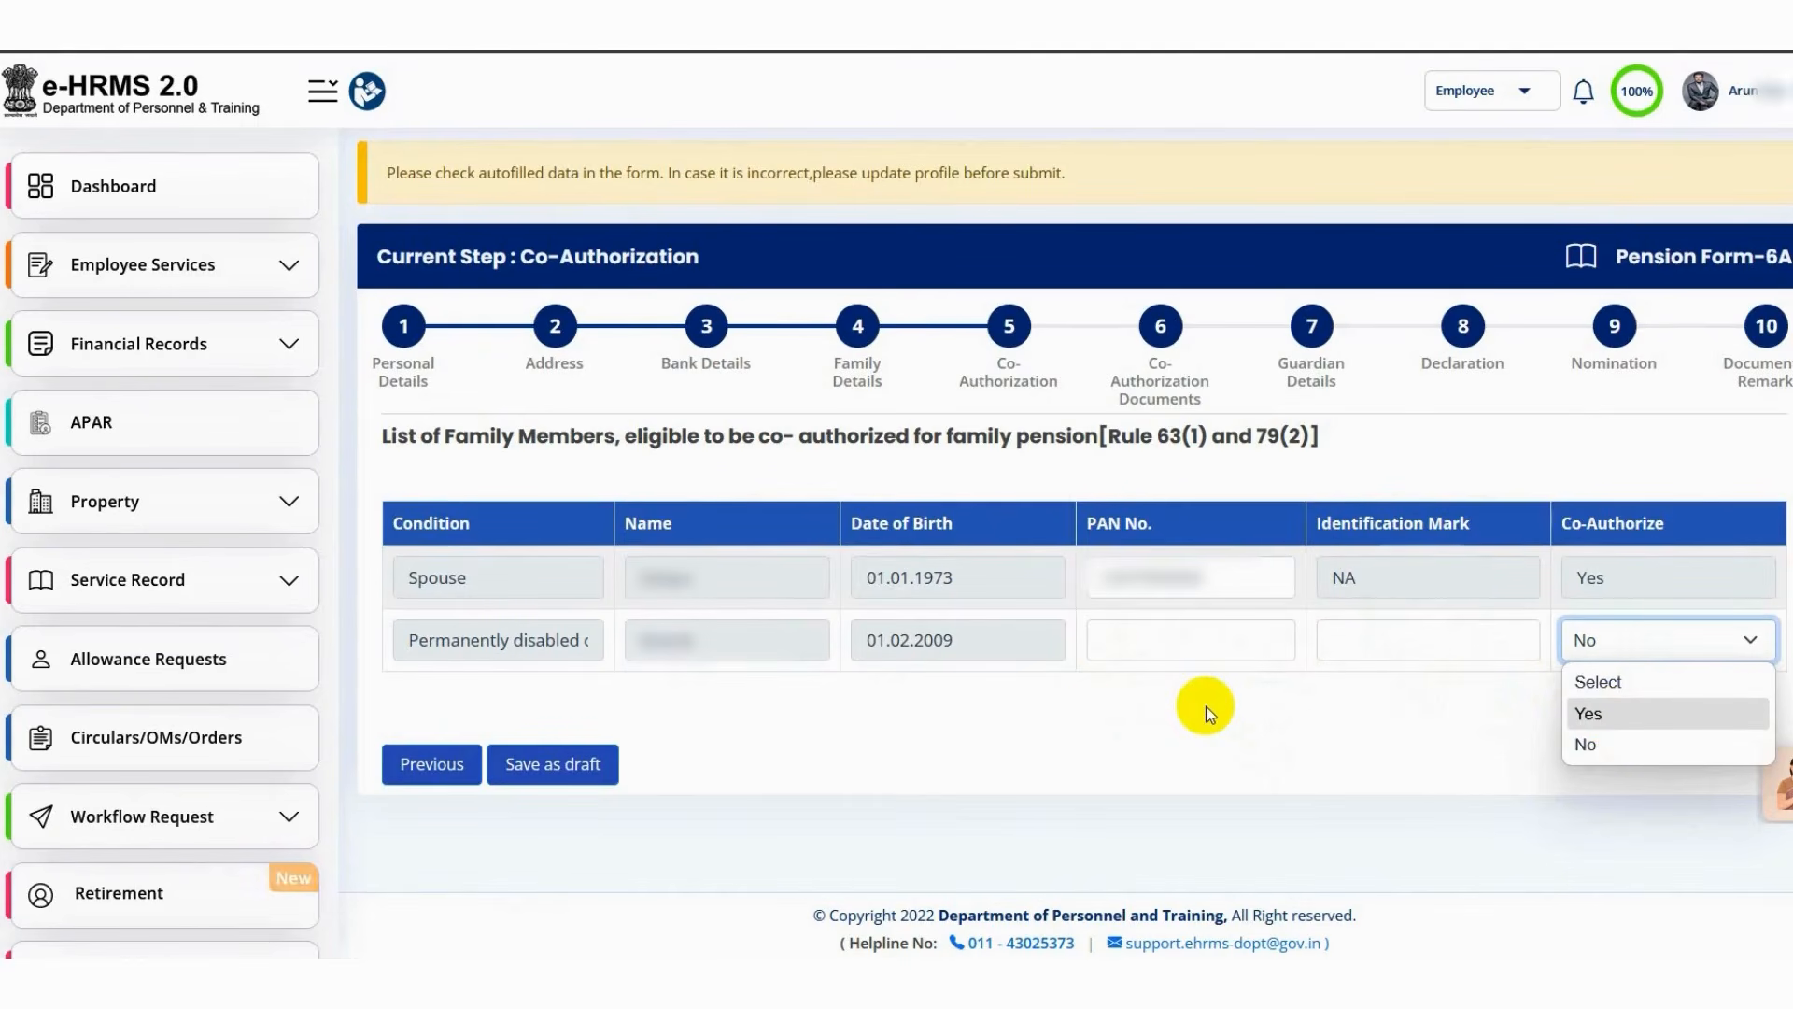
{"action": "left_click", "coordinate": [1065, 715]}
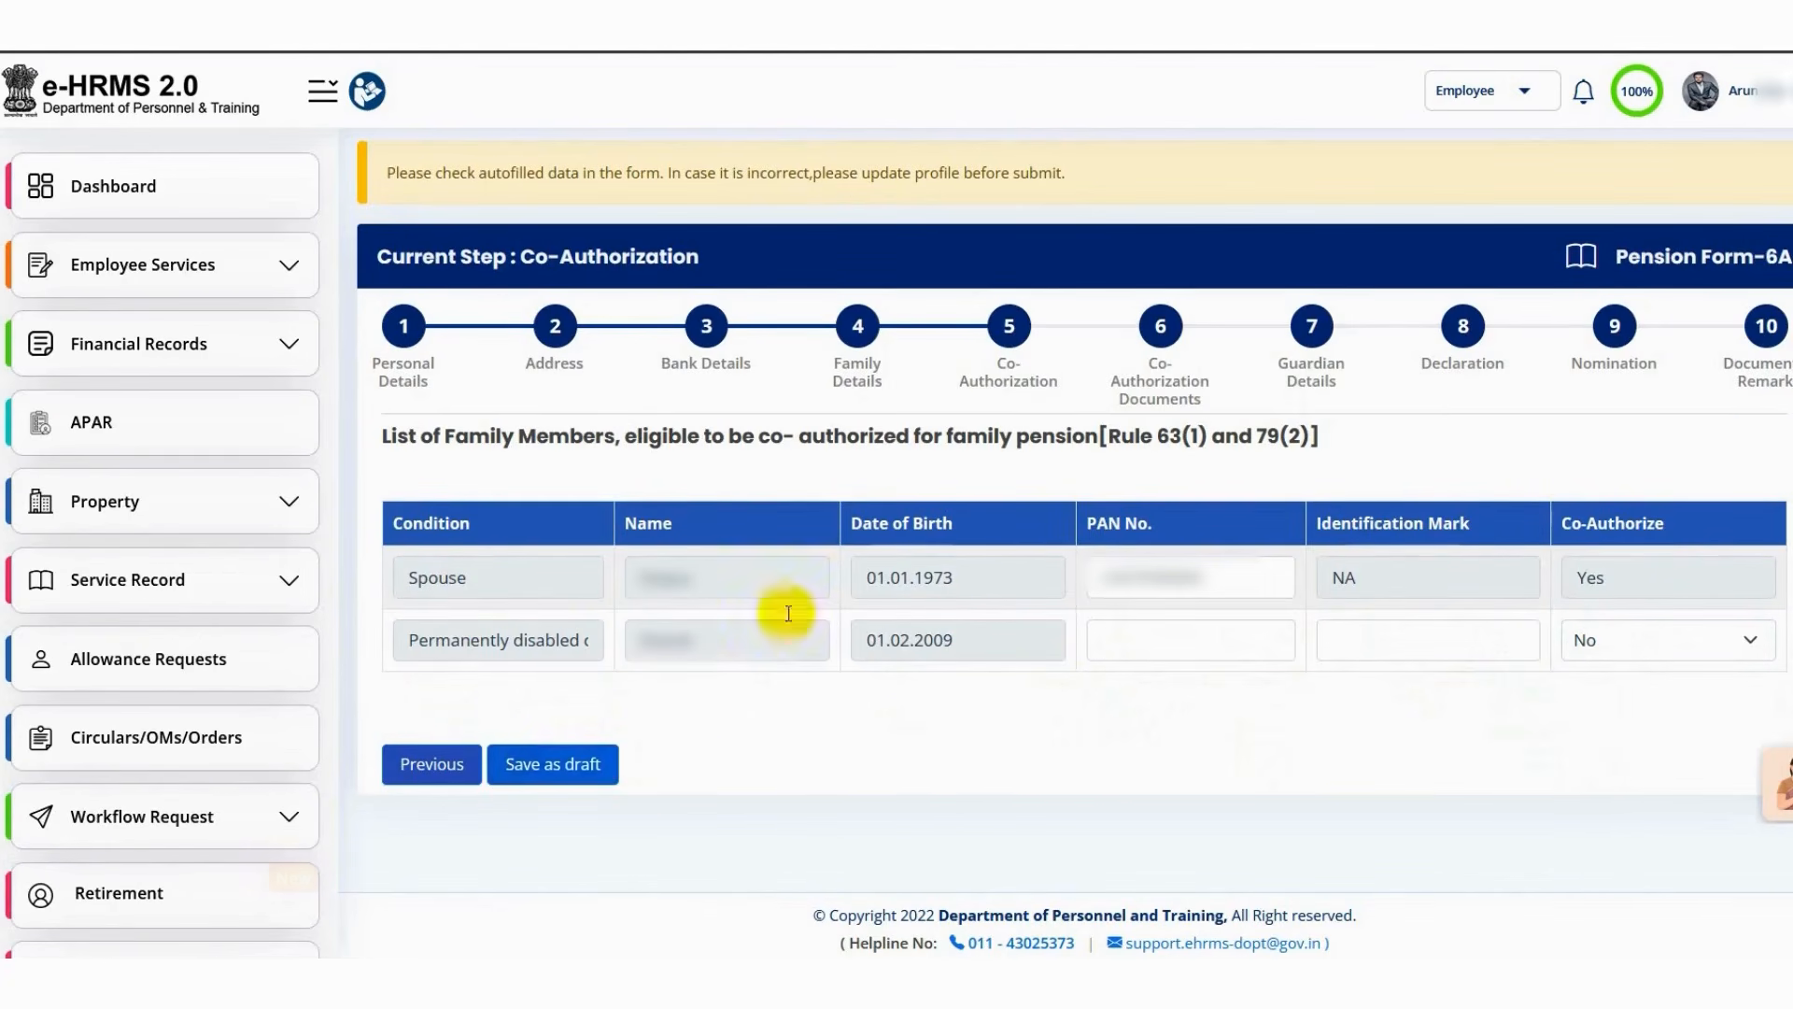
{"action": "left_click", "coordinate": [560, 764]}
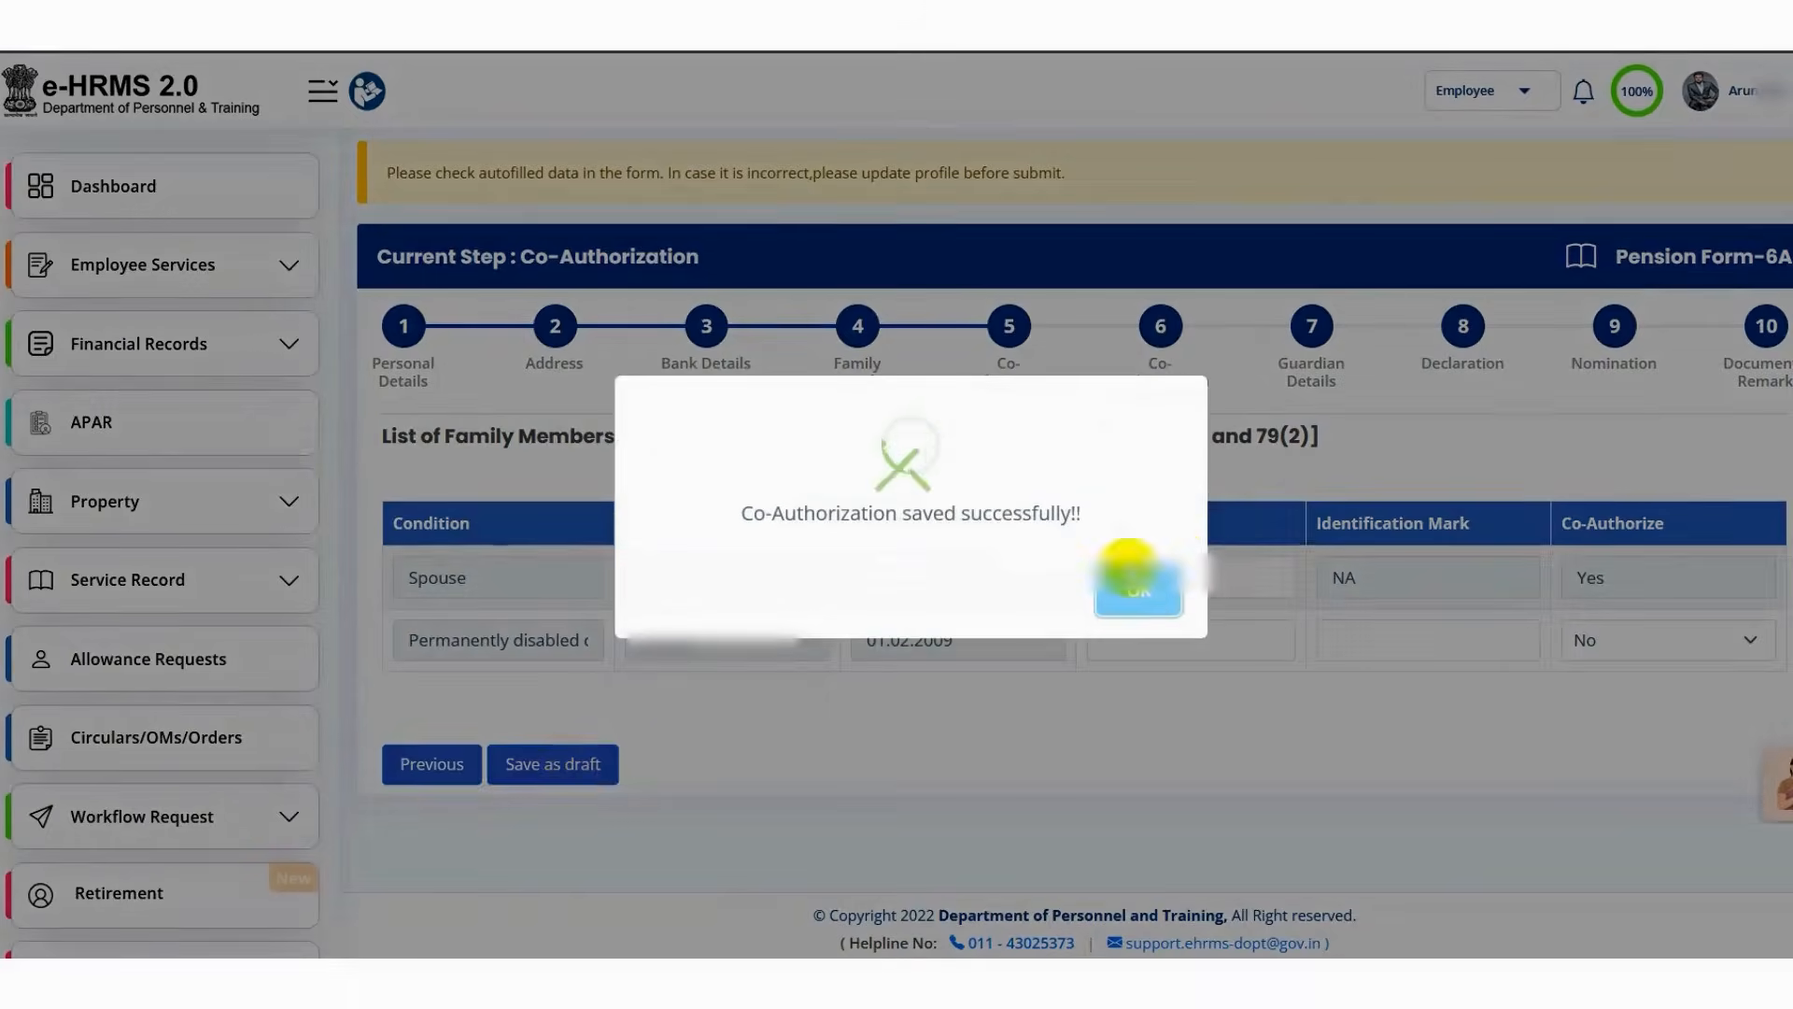
{"action": "left_click", "coordinate": [1108, 608]}
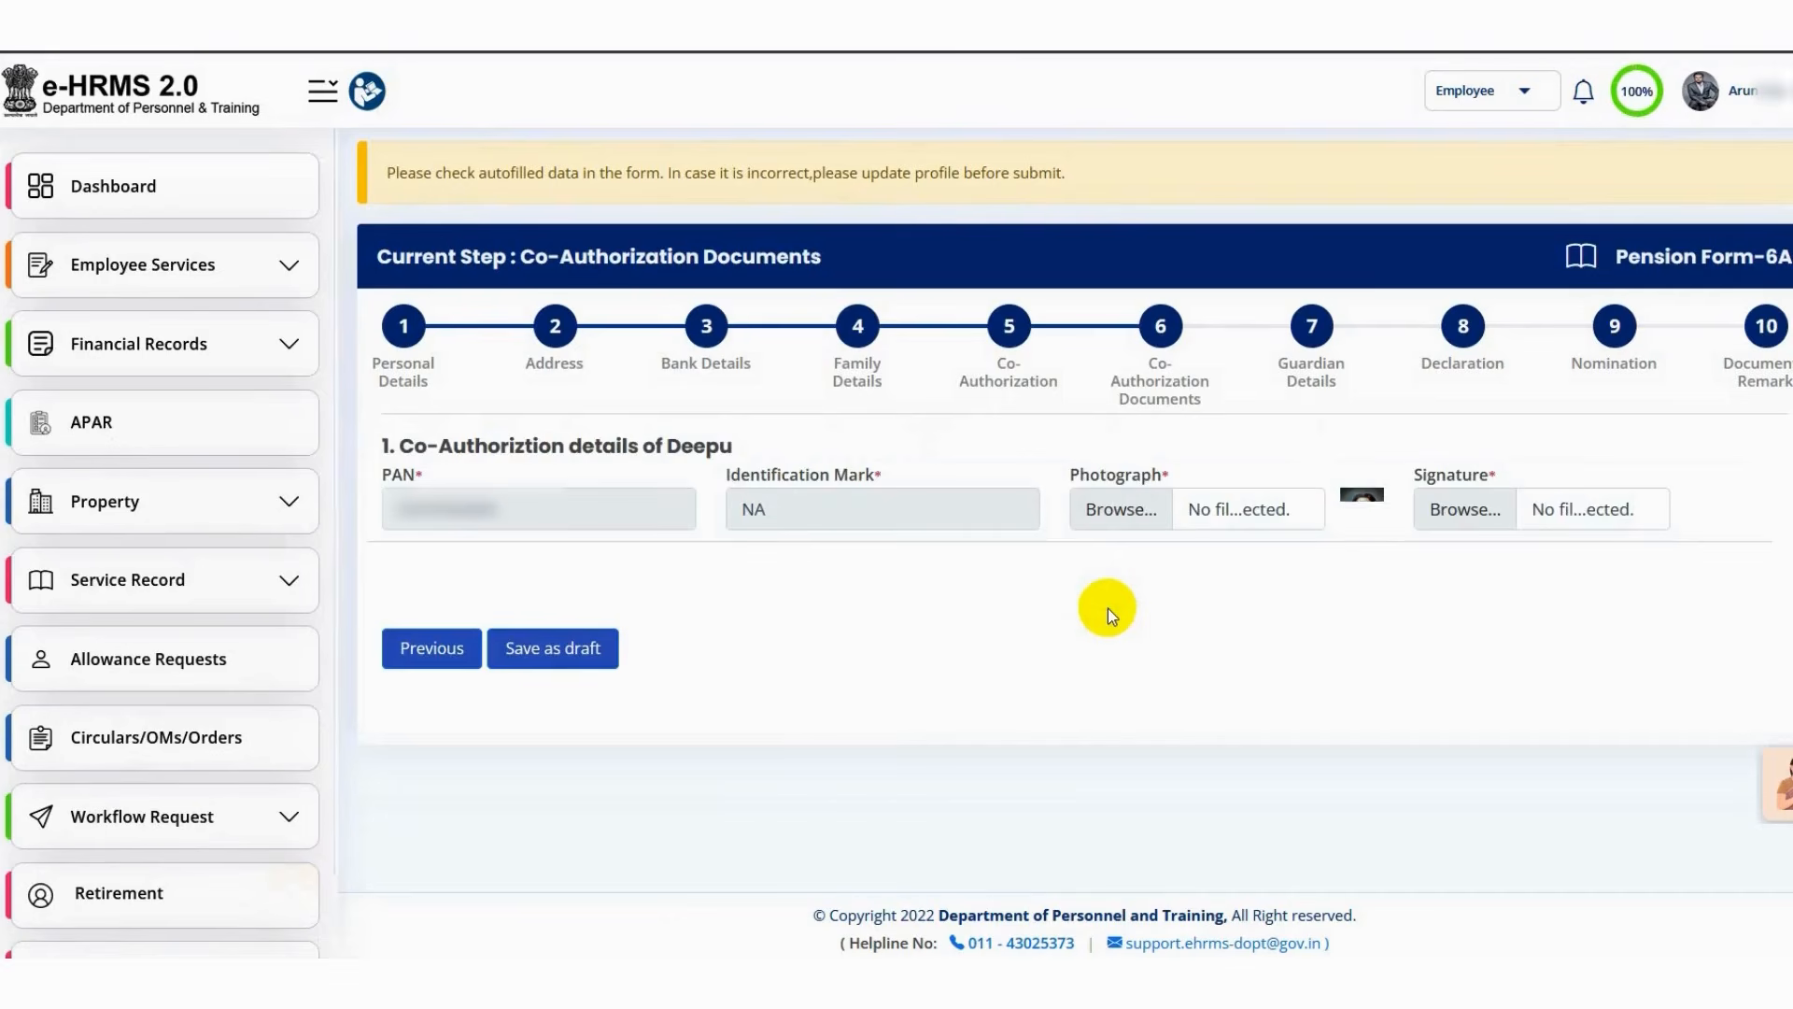
Step: Revisit the co-authorization list, and check the spouse's PAN and identification mark in the co-authorization documents
{"action": "left_click", "coordinate": [1024, 390]}
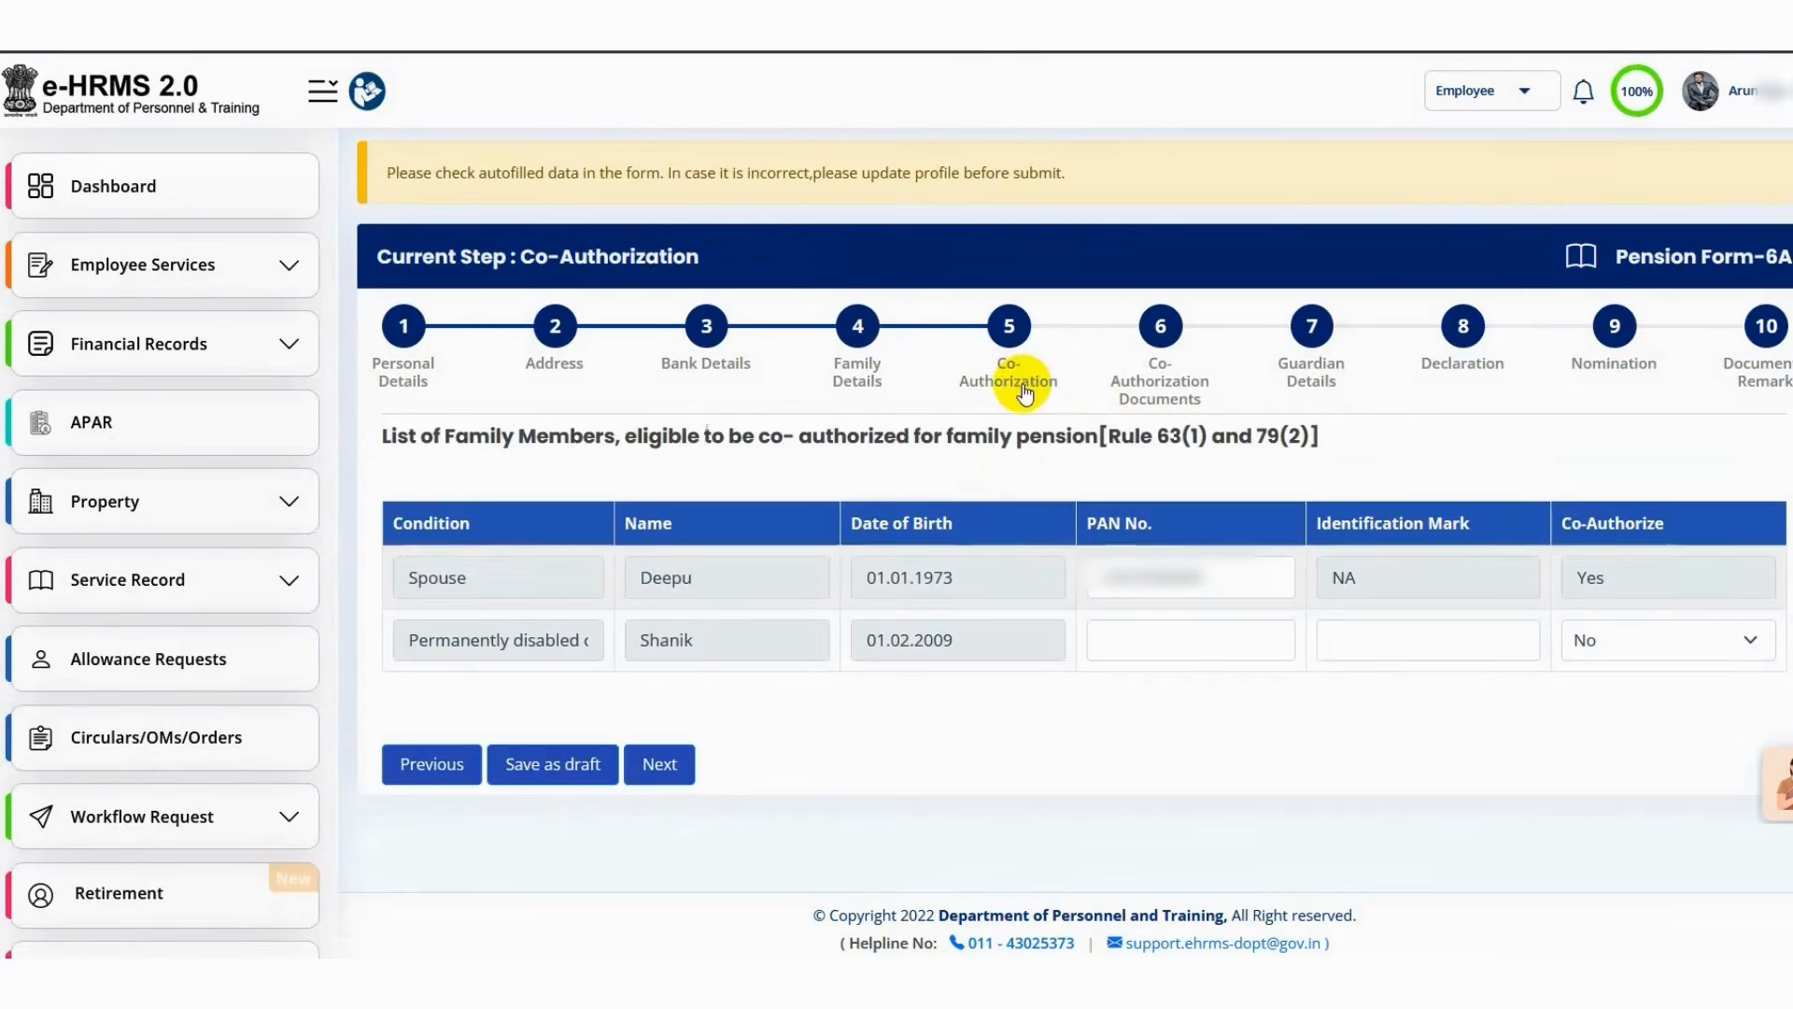
{"action": "left_click", "coordinate": [1165, 329]}
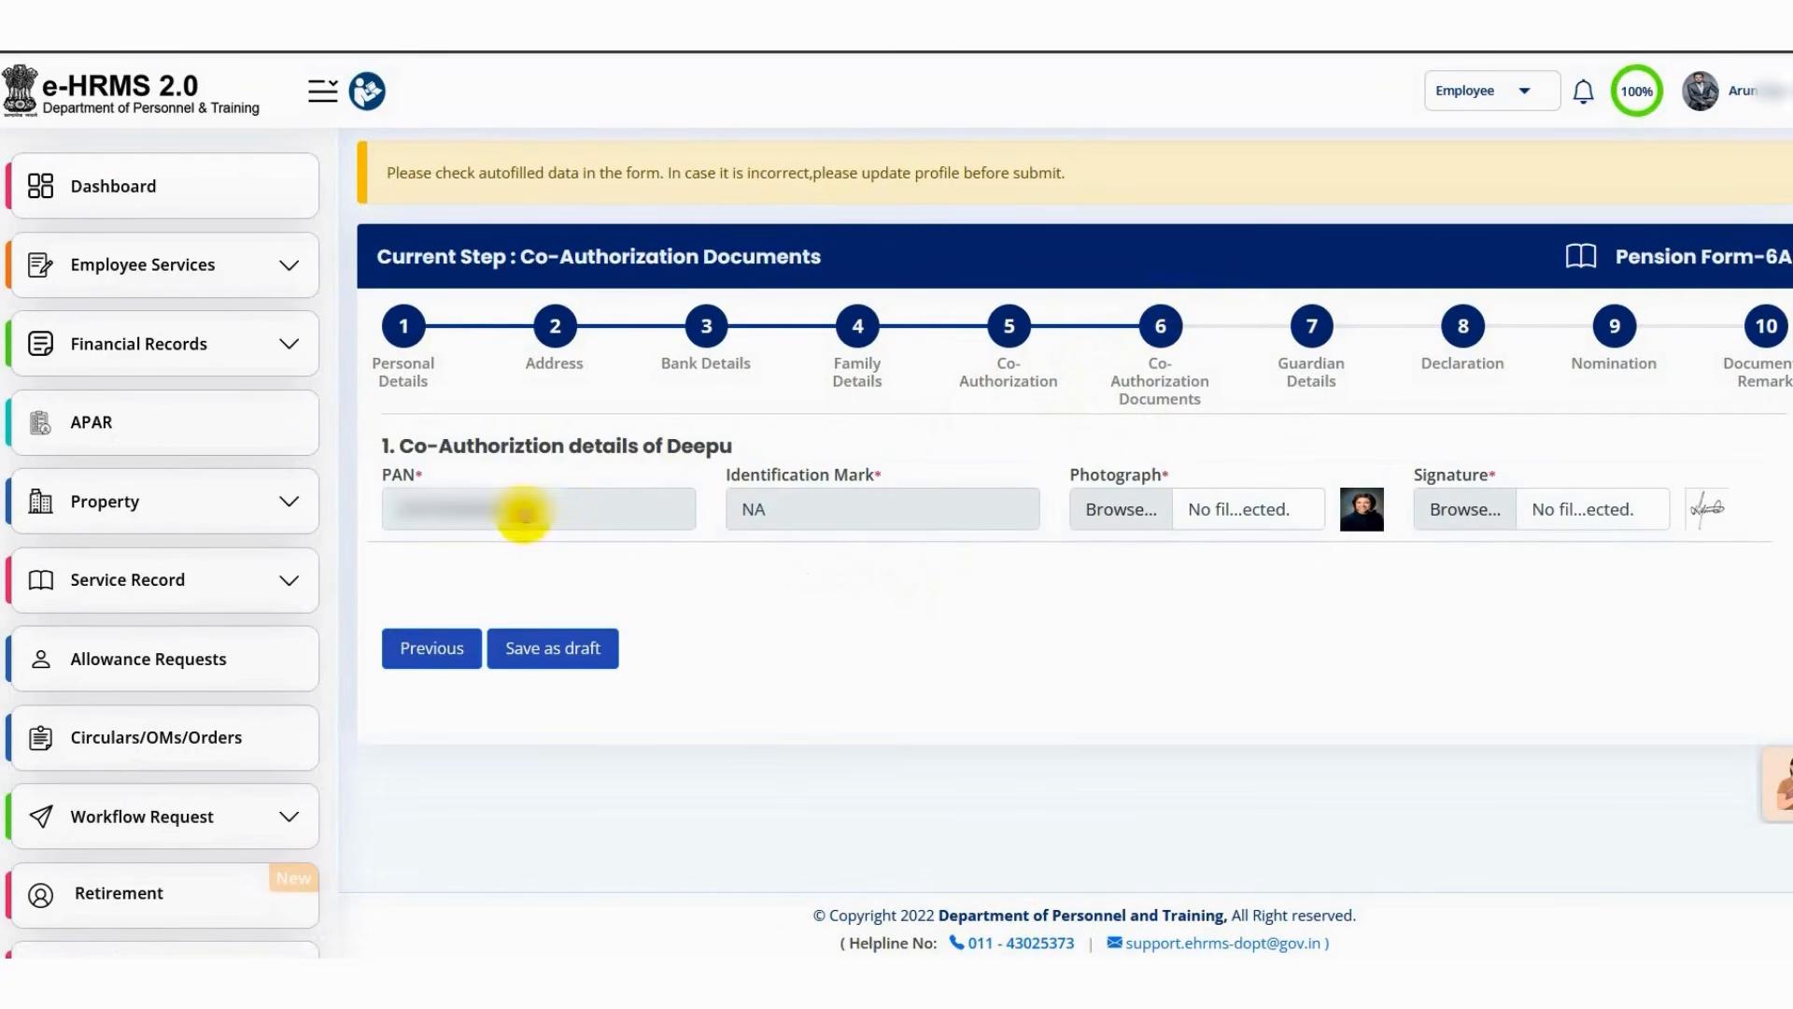
{"action": "left_click_drag", "start_coordinate": [516, 512], "coordinate": [386, 513]}
{"action": "left_click_drag", "start_coordinate": [817, 509], "coordinate": [692, 512]}
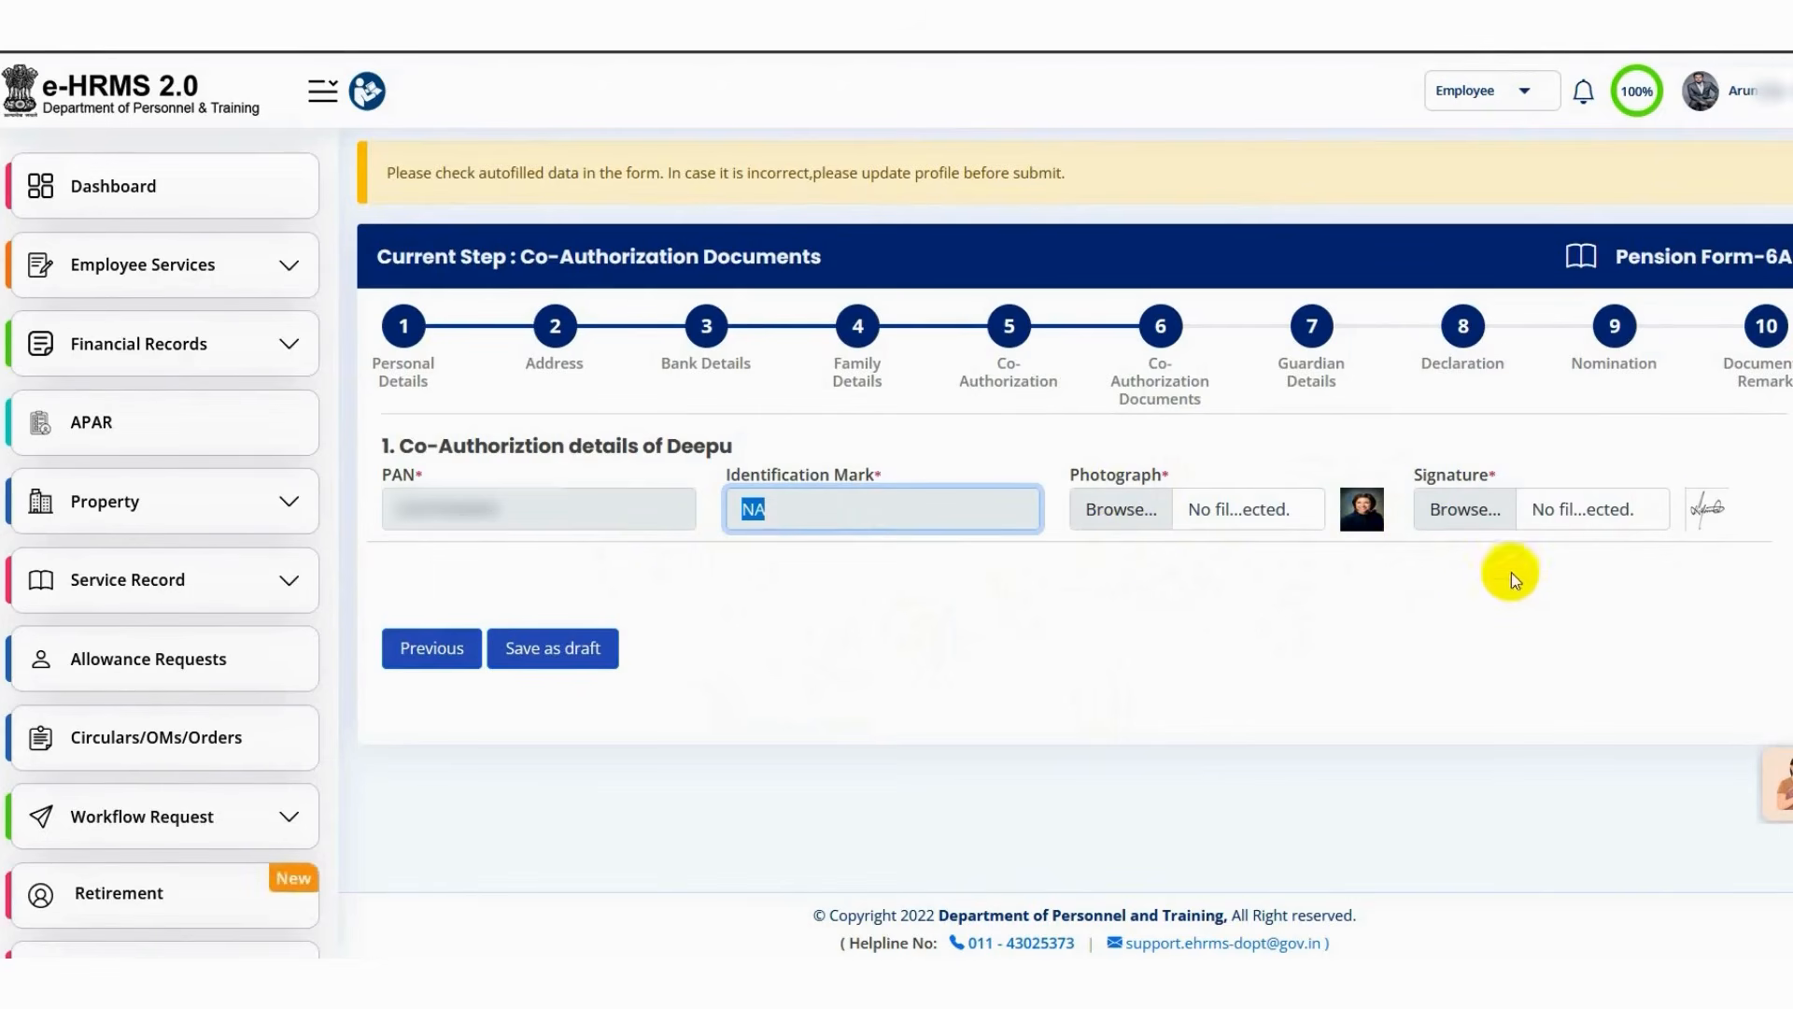
Step: Save the co-authorization documents and the guardian details as drafts
{"action": "left_click", "coordinate": [581, 645]}
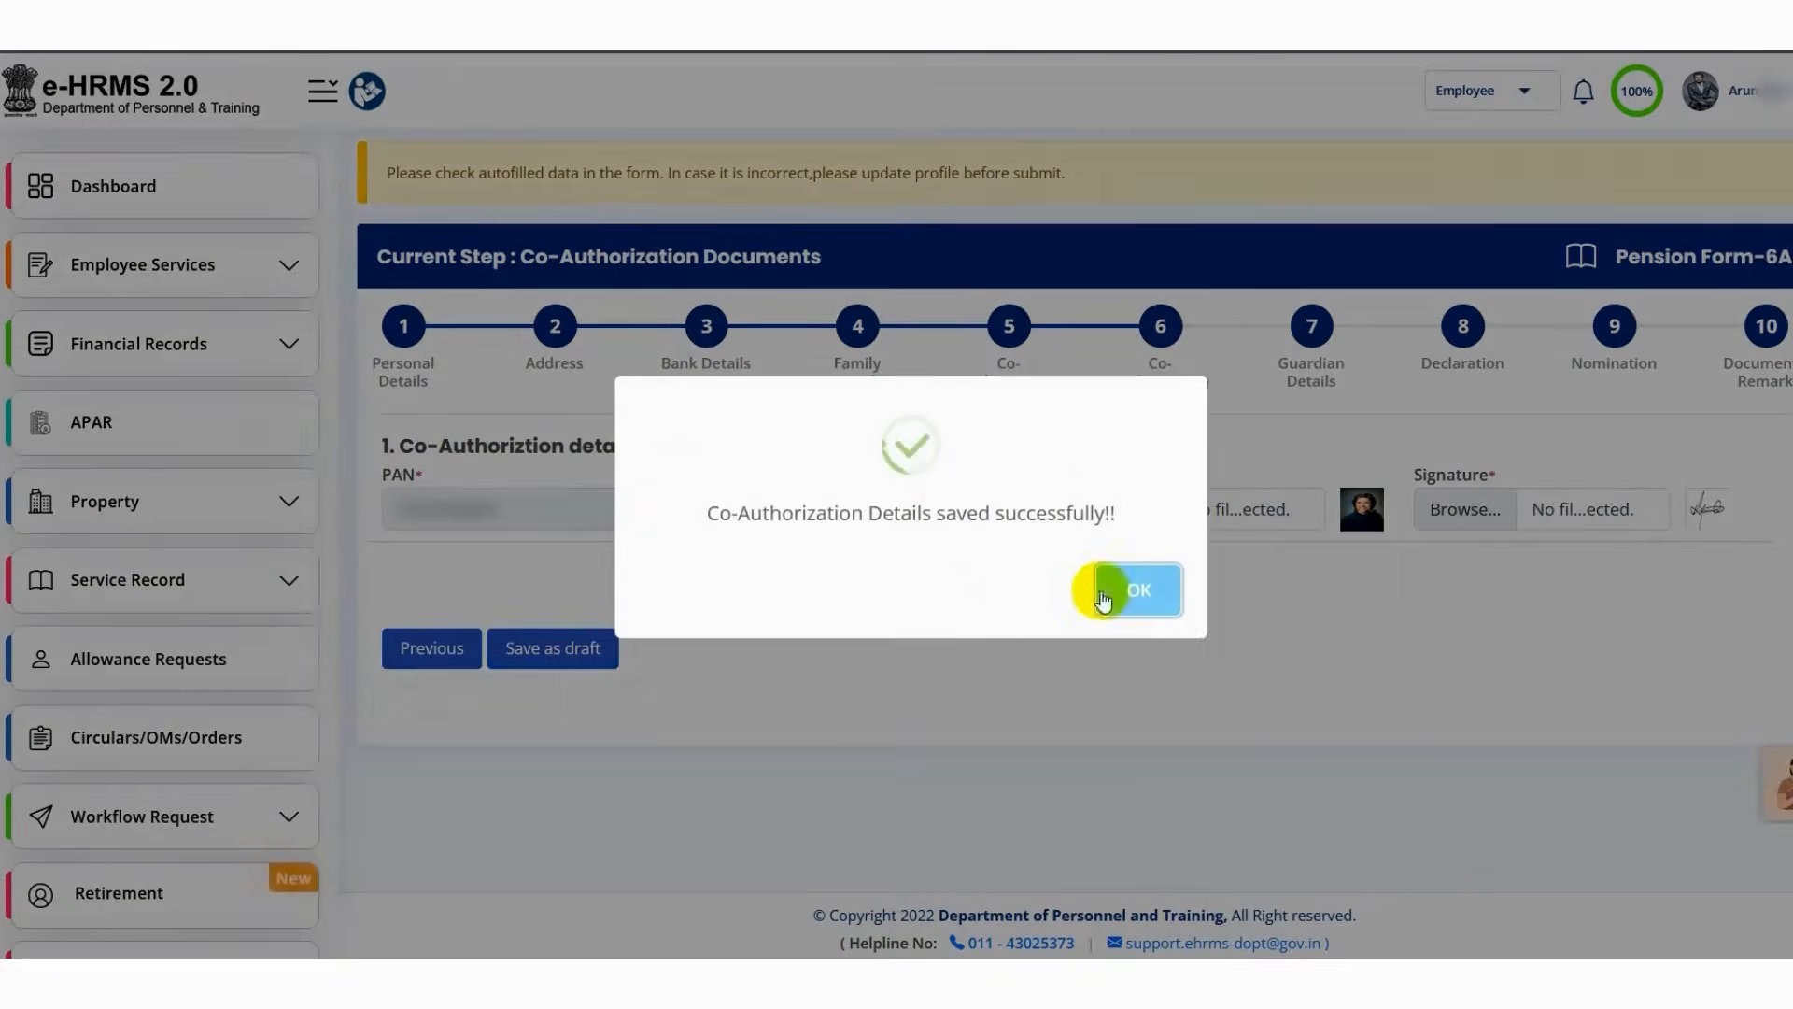
{"action": "left_click", "coordinate": [1104, 591]}
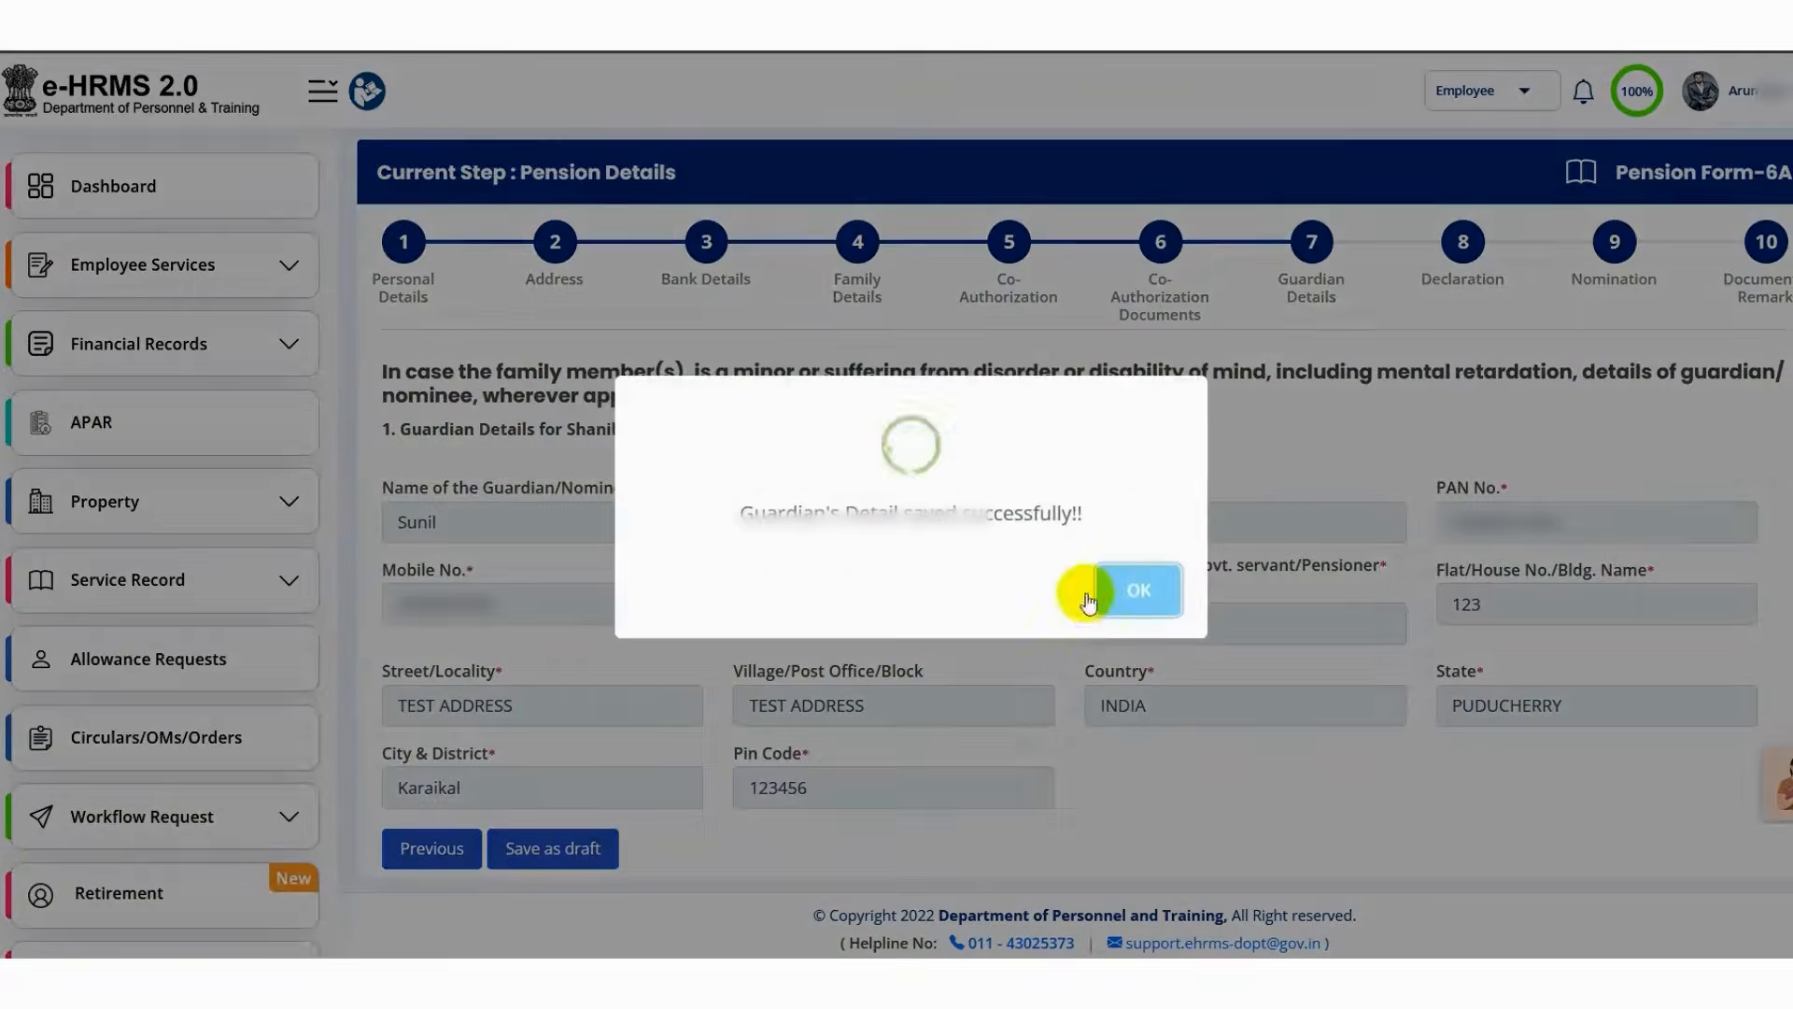
{"action": "left_click", "coordinate": [1106, 594]}
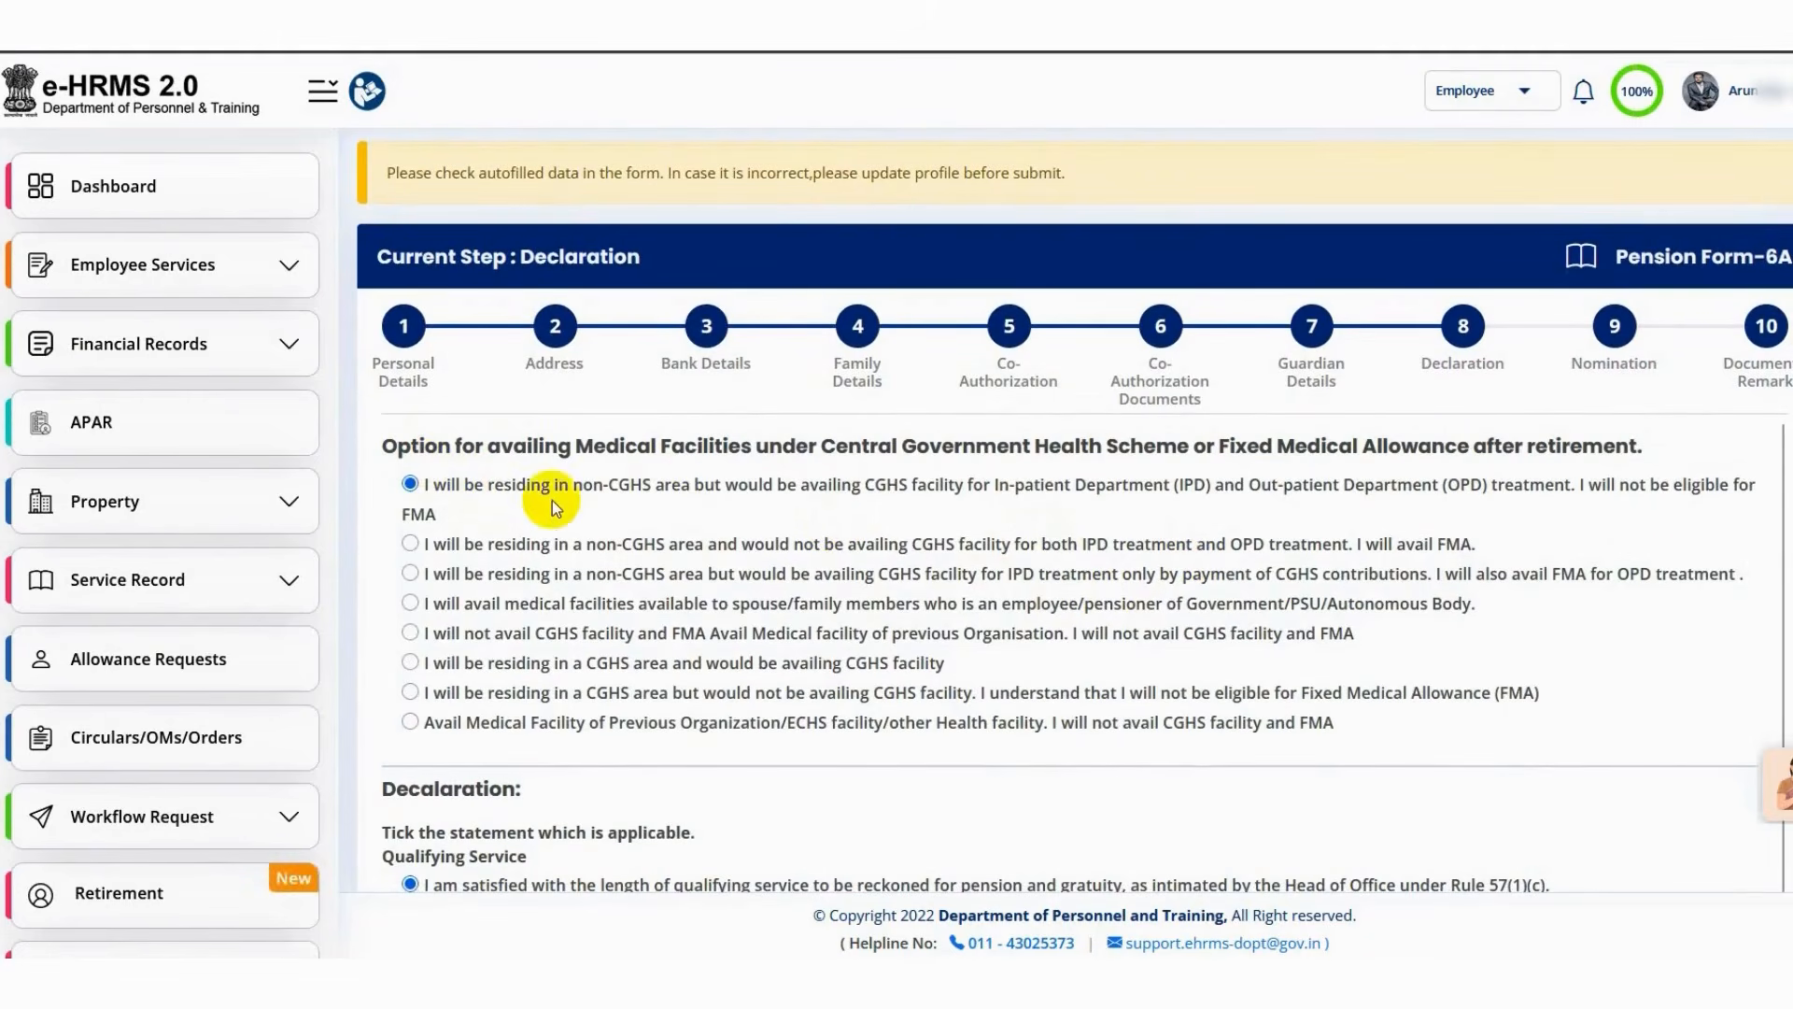
Step: Review the medical facility option and the qualifying service and emoluments statements, and save the declaration as a draft
{"action": "scroll", "coordinate": [552, 501], "scroll_direction": "down", "scroll_amount": 1}
{"action": "scroll", "coordinate": [552, 500], "scroll_direction": "up", "scroll_amount": 1}
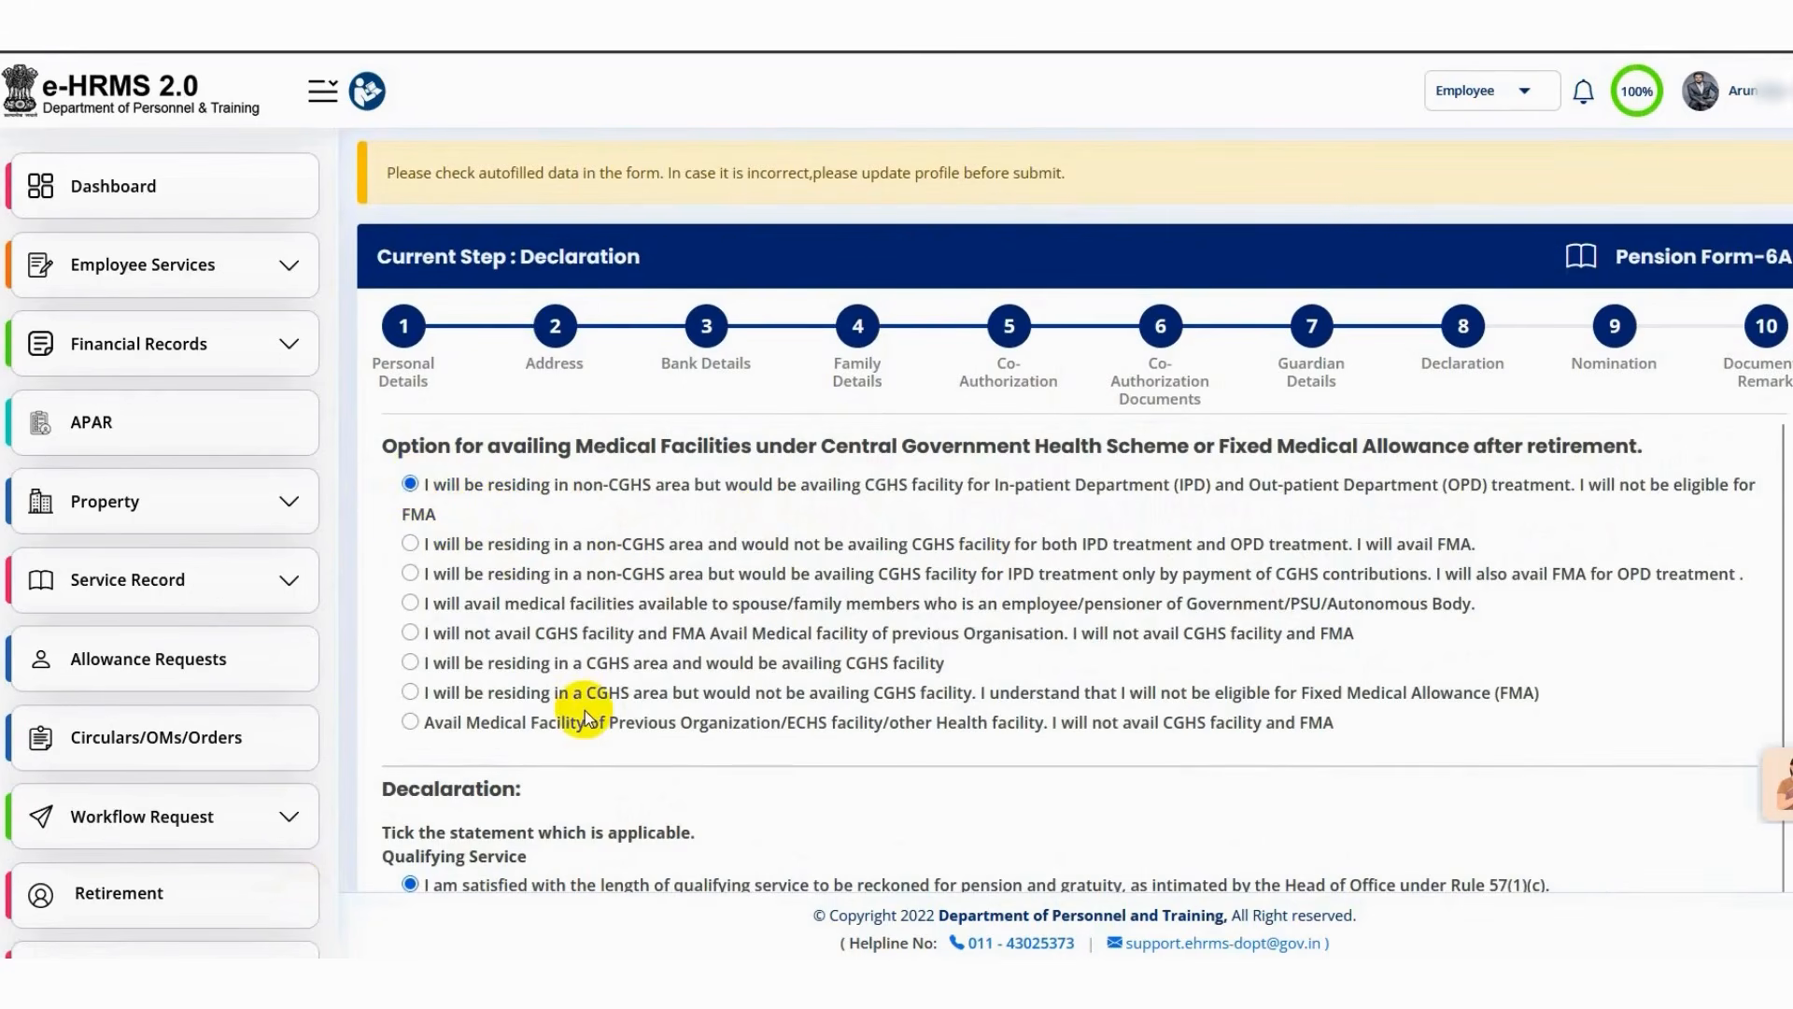
{"action": "scroll", "coordinate": [584, 717], "scroll_direction": "down", "scroll_amount": 4}
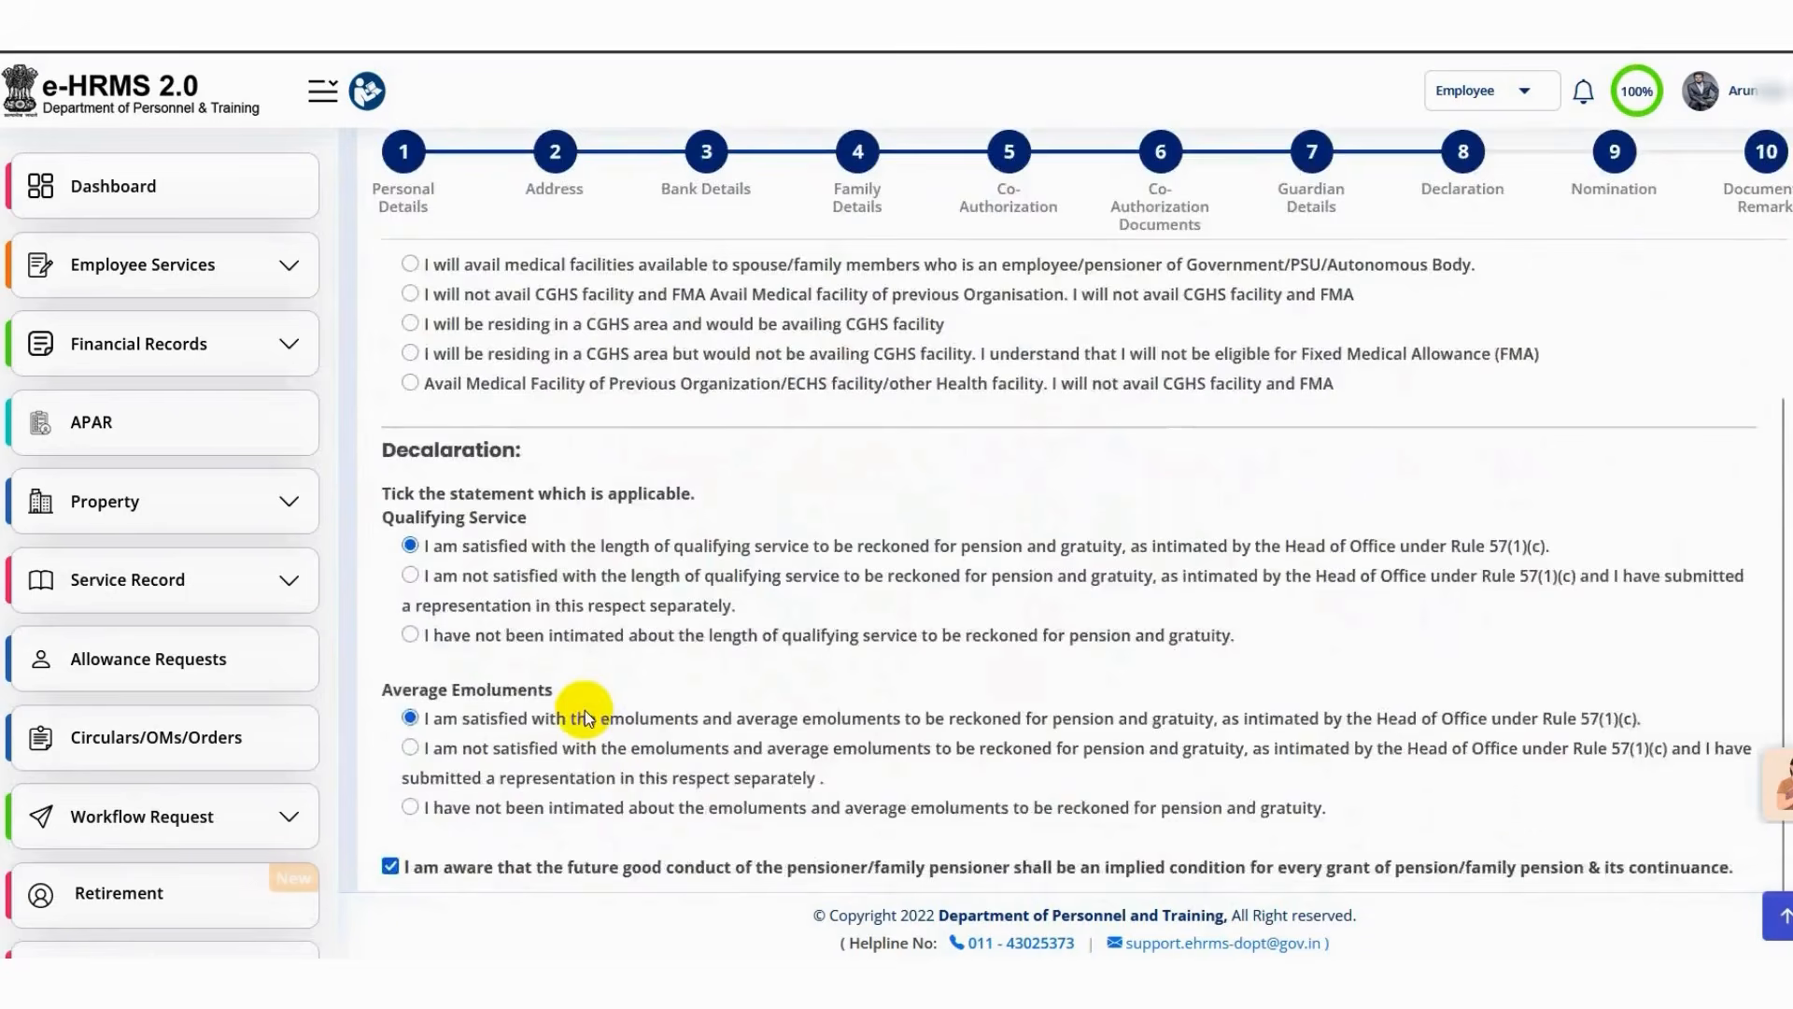
{"action": "scroll", "coordinate": [584, 718], "scroll_direction": "down", "scroll_amount": 2}
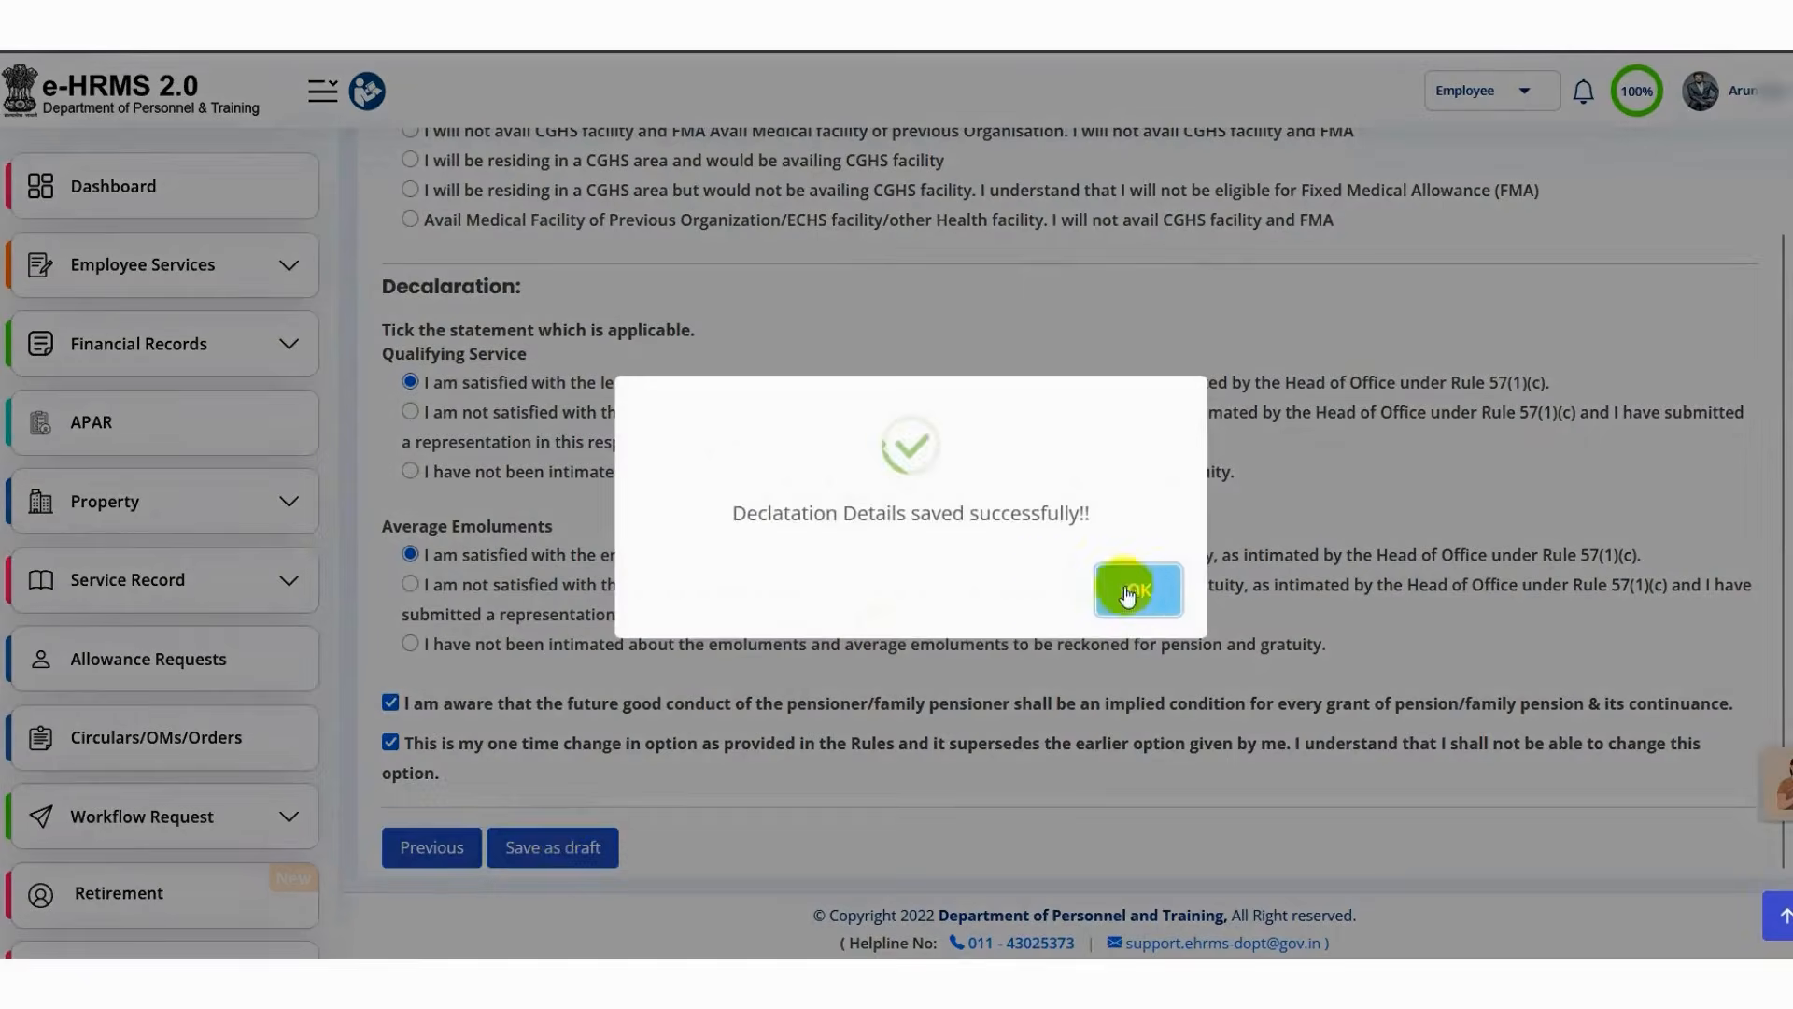
{"action": "left_click", "coordinate": [1128, 595]}
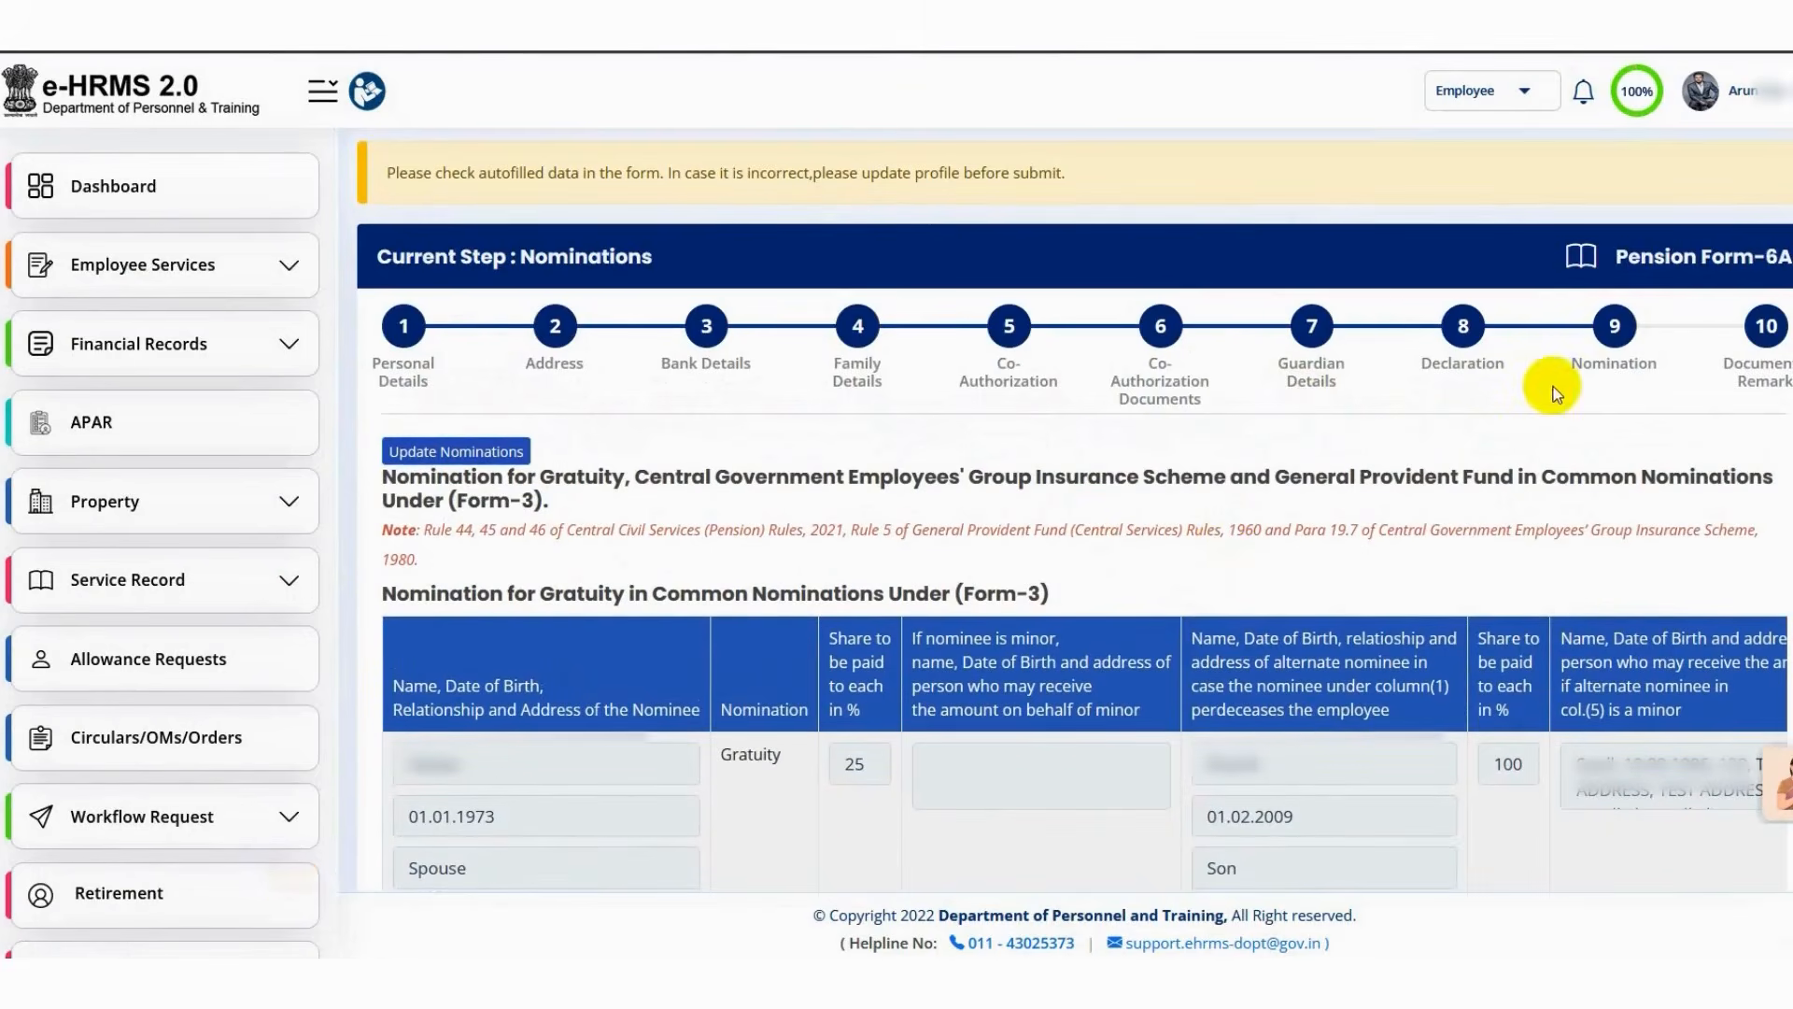
Step: View the nominations in the service record, and return to the nomination step of the retirement form
{"action": "left_click_drag", "start_coordinate": [1690, 379], "coordinate": [1582, 377]}
{"action": "scroll", "coordinate": [206, 514], "scroll_direction": "down", "scroll_amount": 1}
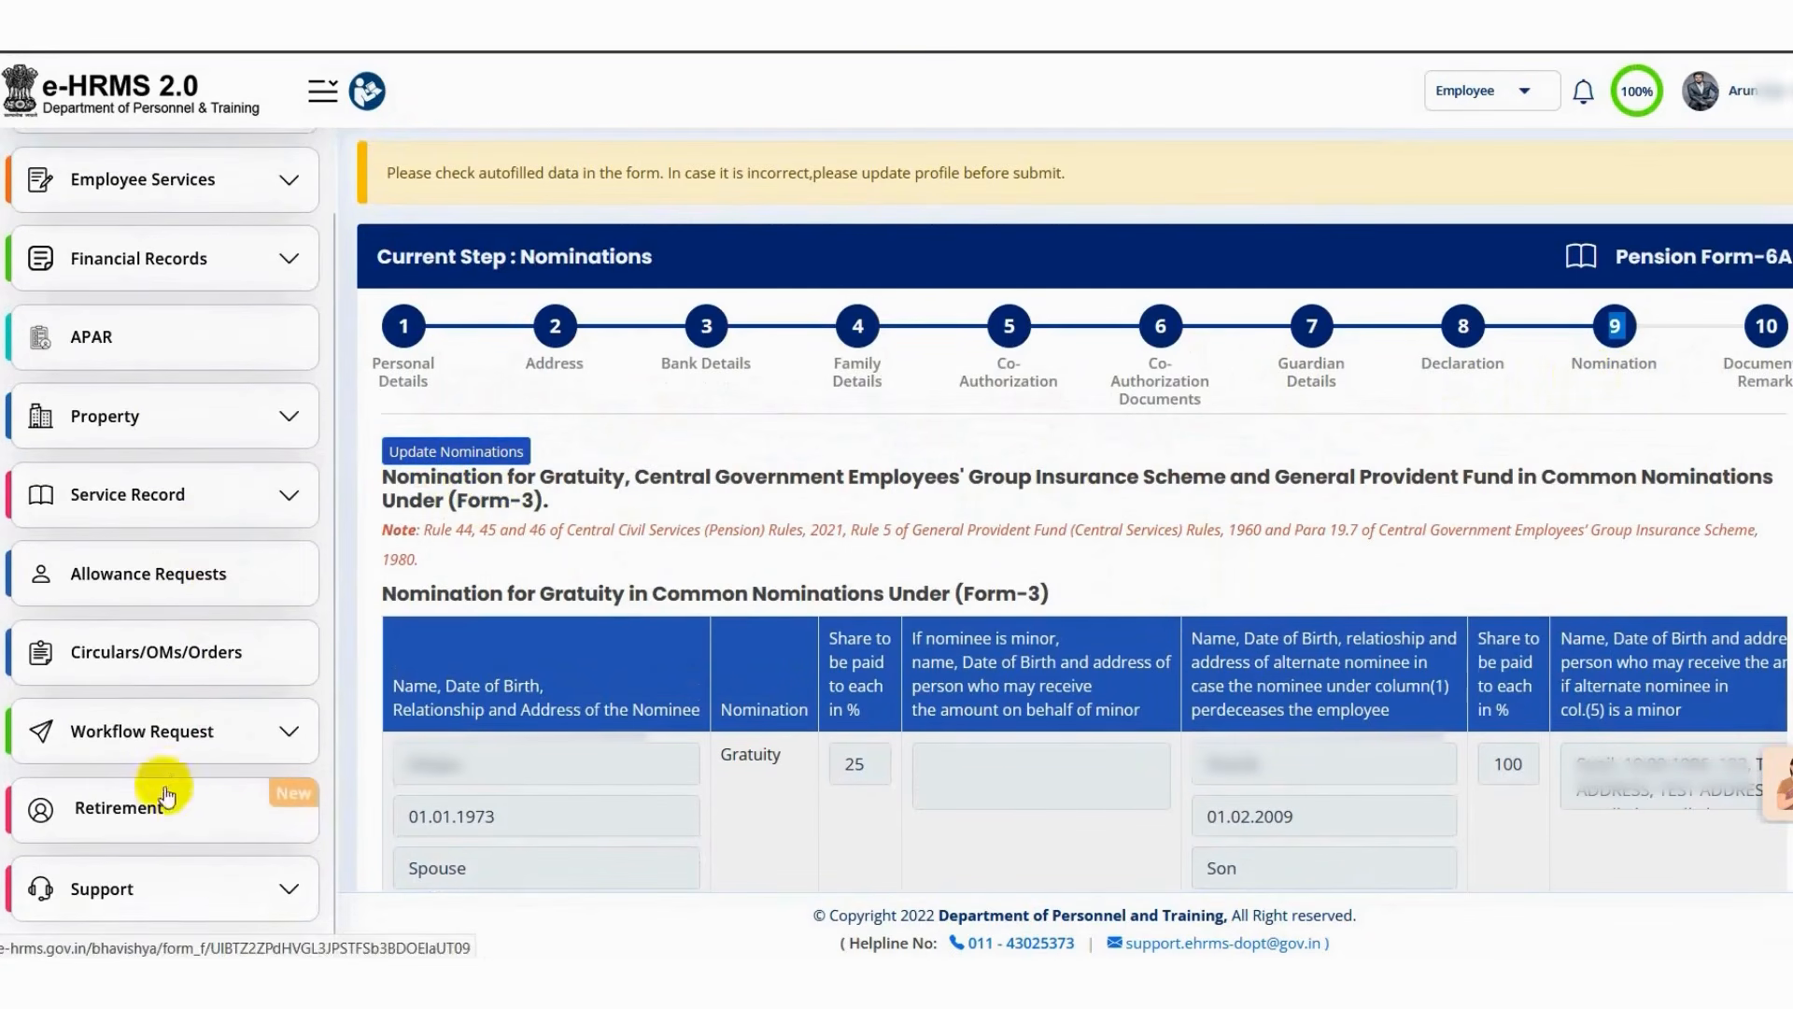
{"action": "left_click", "coordinate": [150, 513]}
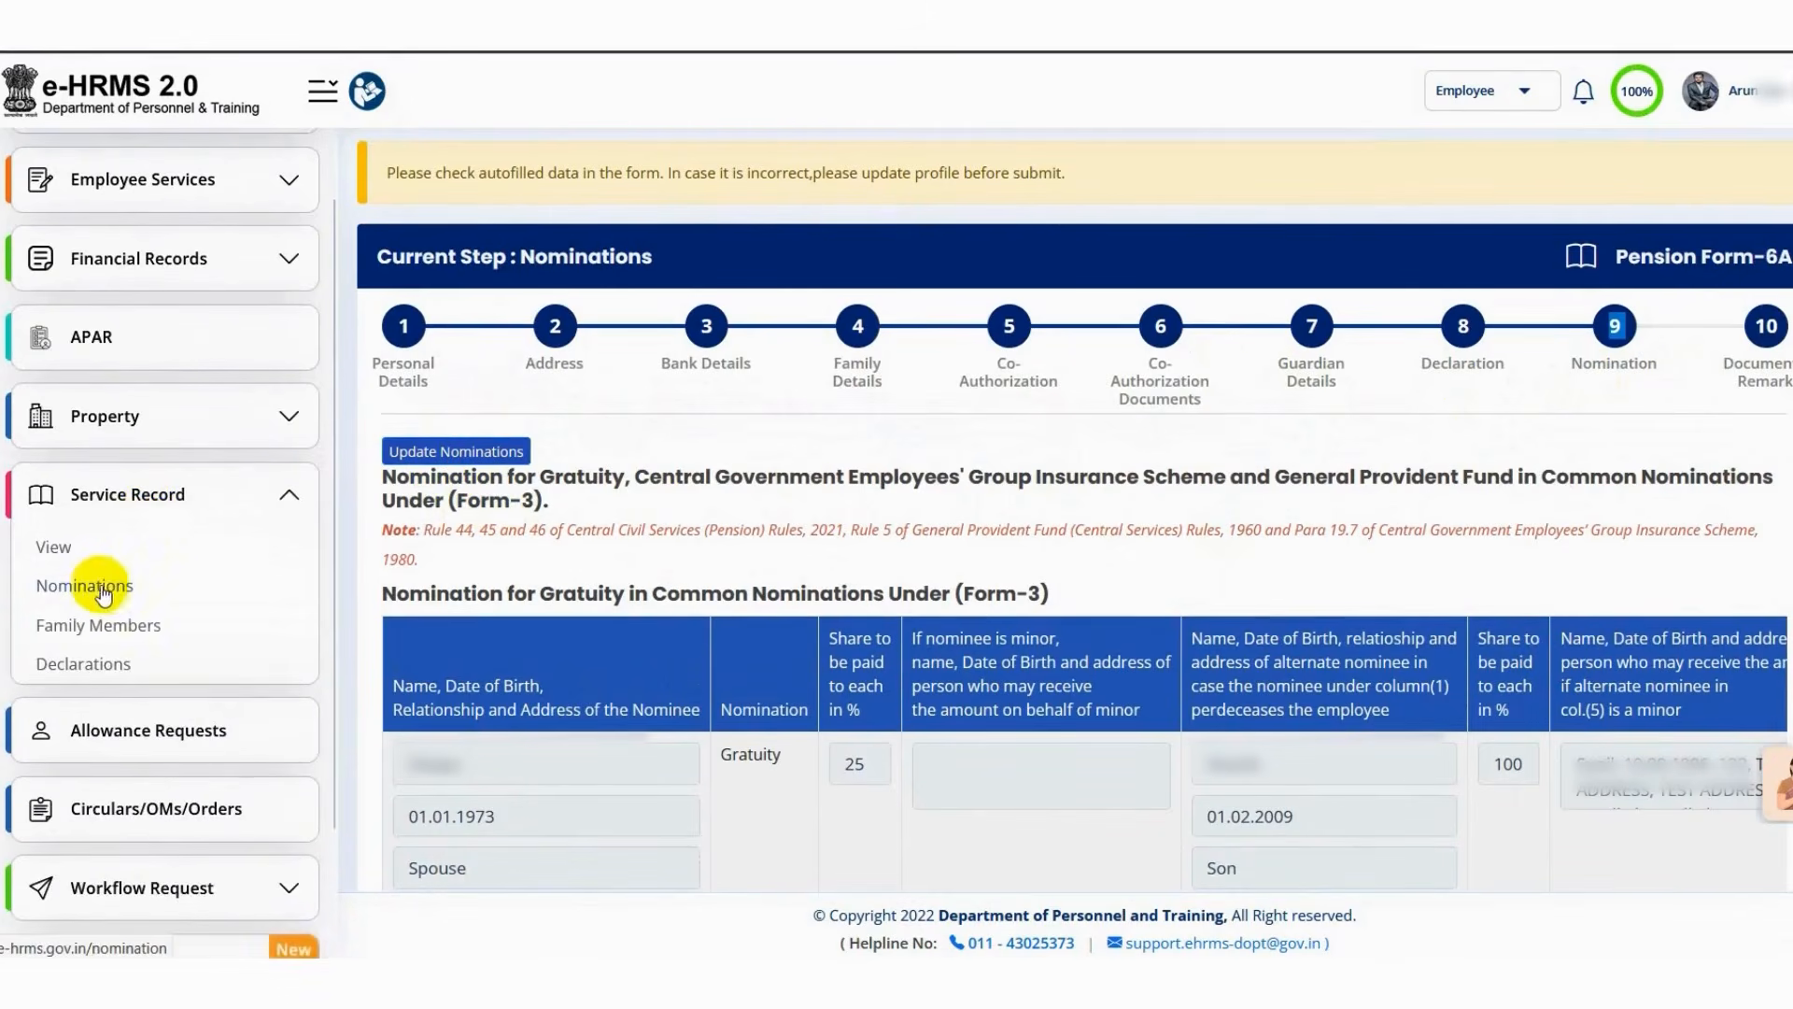
{"action": "left_click", "coordinate": [101, 589]}
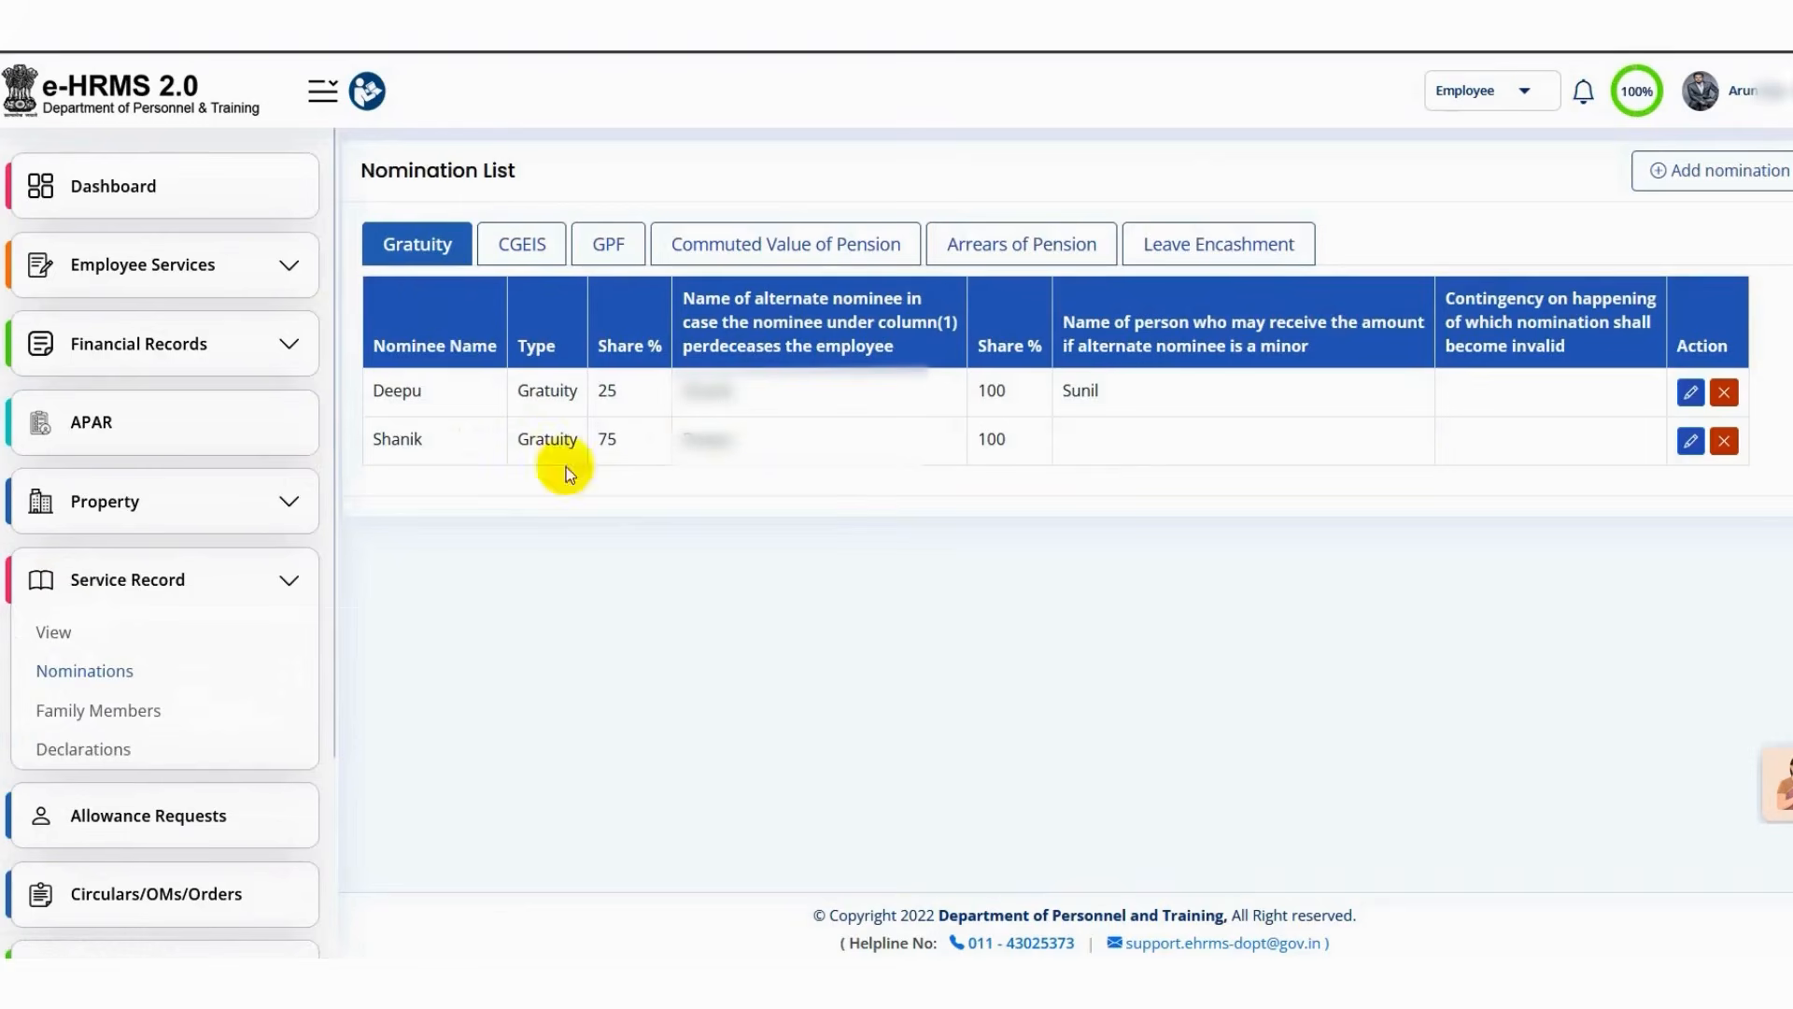
{"action": "scroll", "coordinate": [289, 798], "scroll_direction": "down", "scroll_amount": 3}
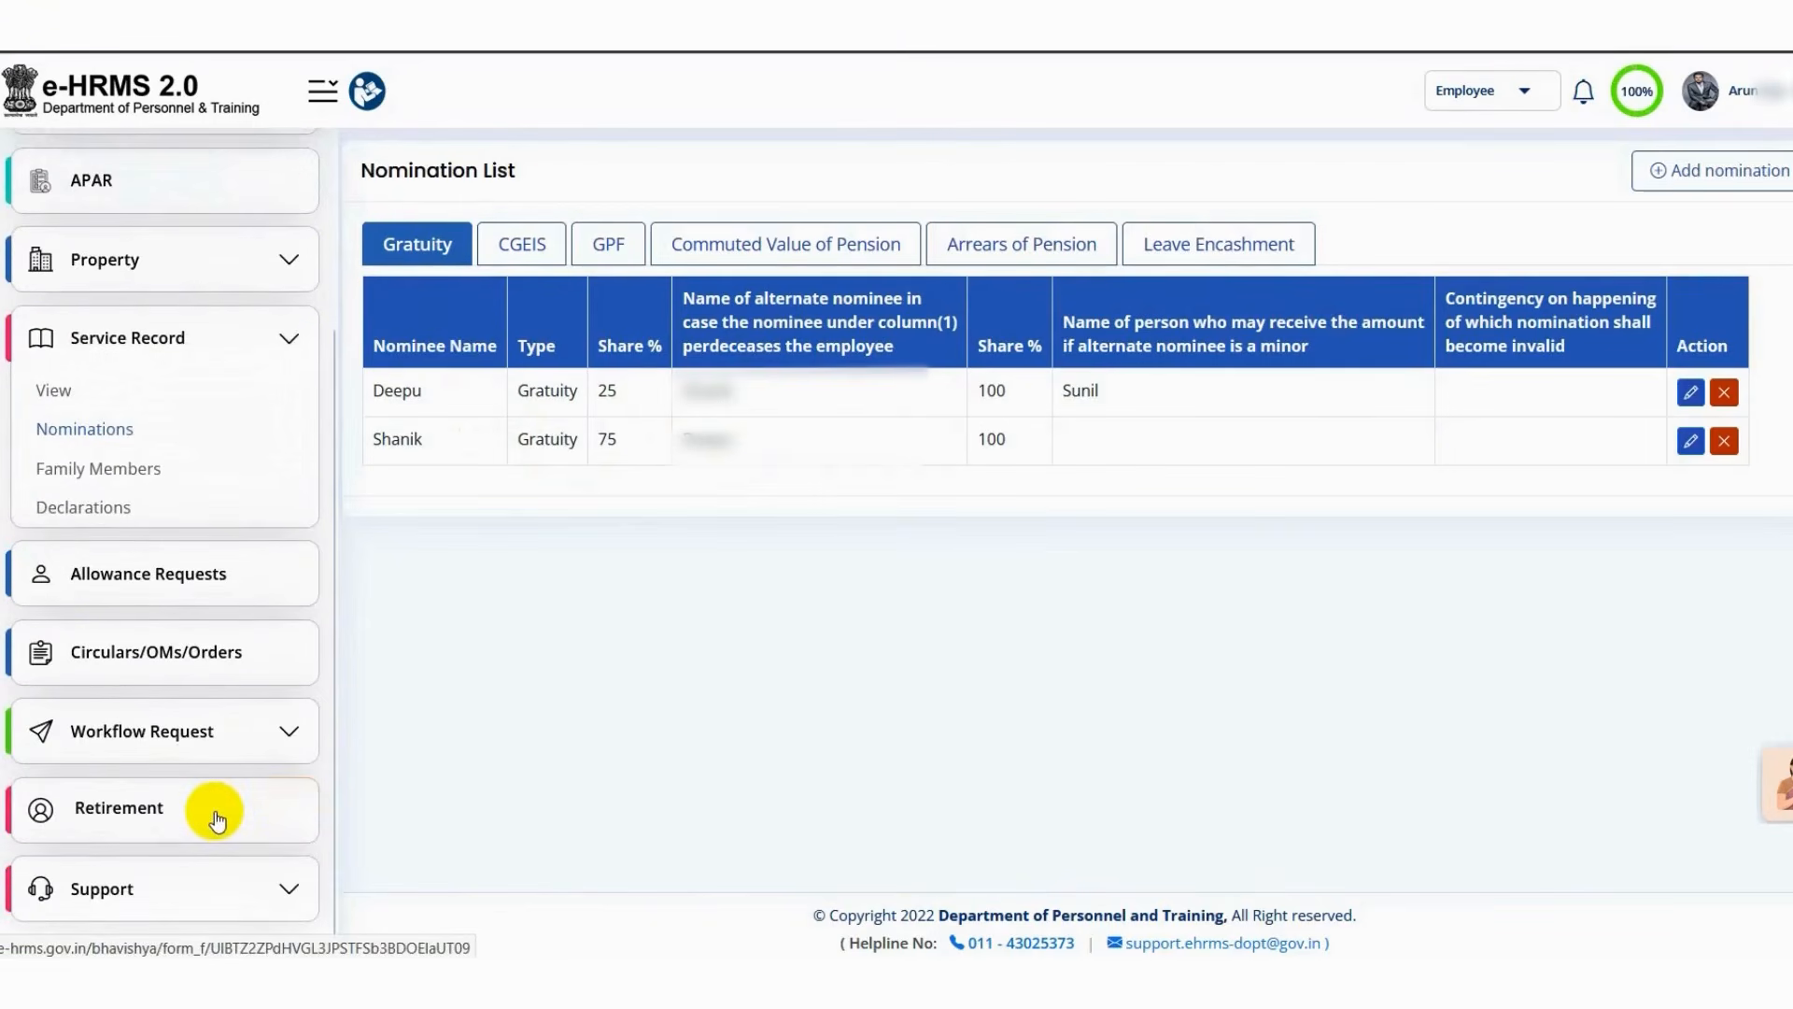
{"action": "left_click", "coordinate": [216, 820]}
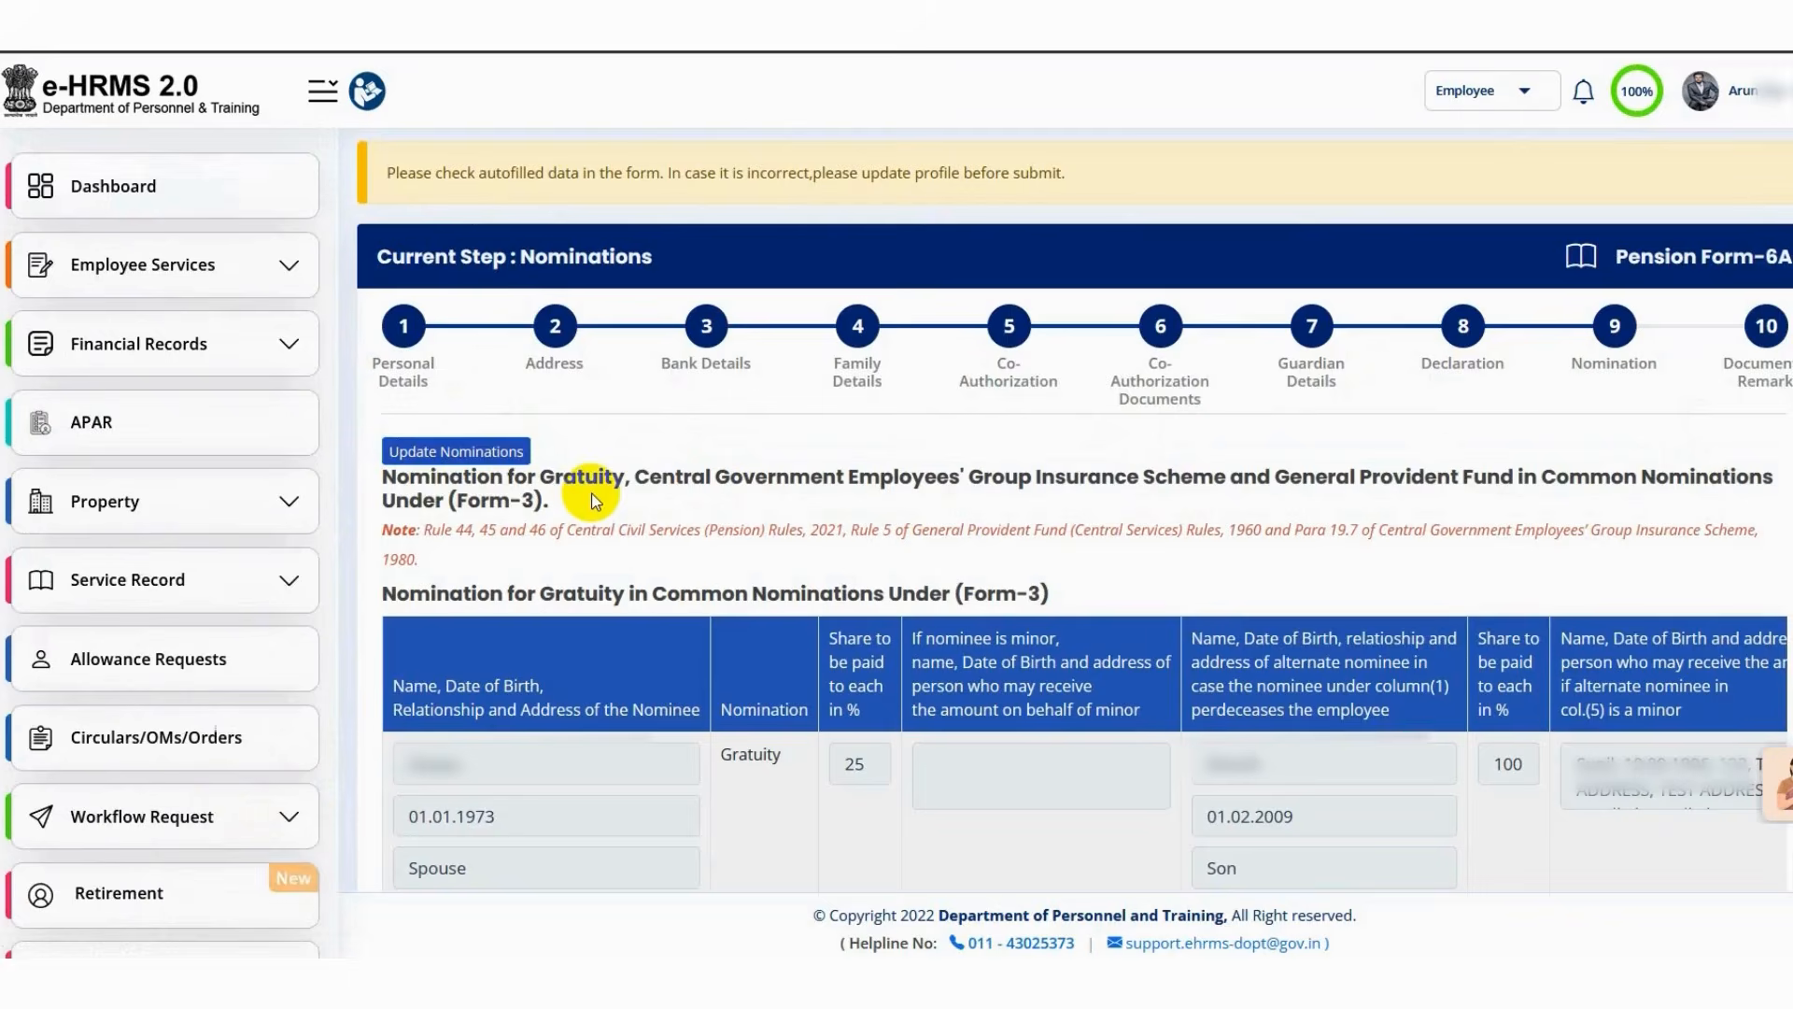
Step: Open the nominations for updating, and view the alternate nominee choices for a new nomination without submitting it
{"action": "left_click", "coordinate": [456, 452]}
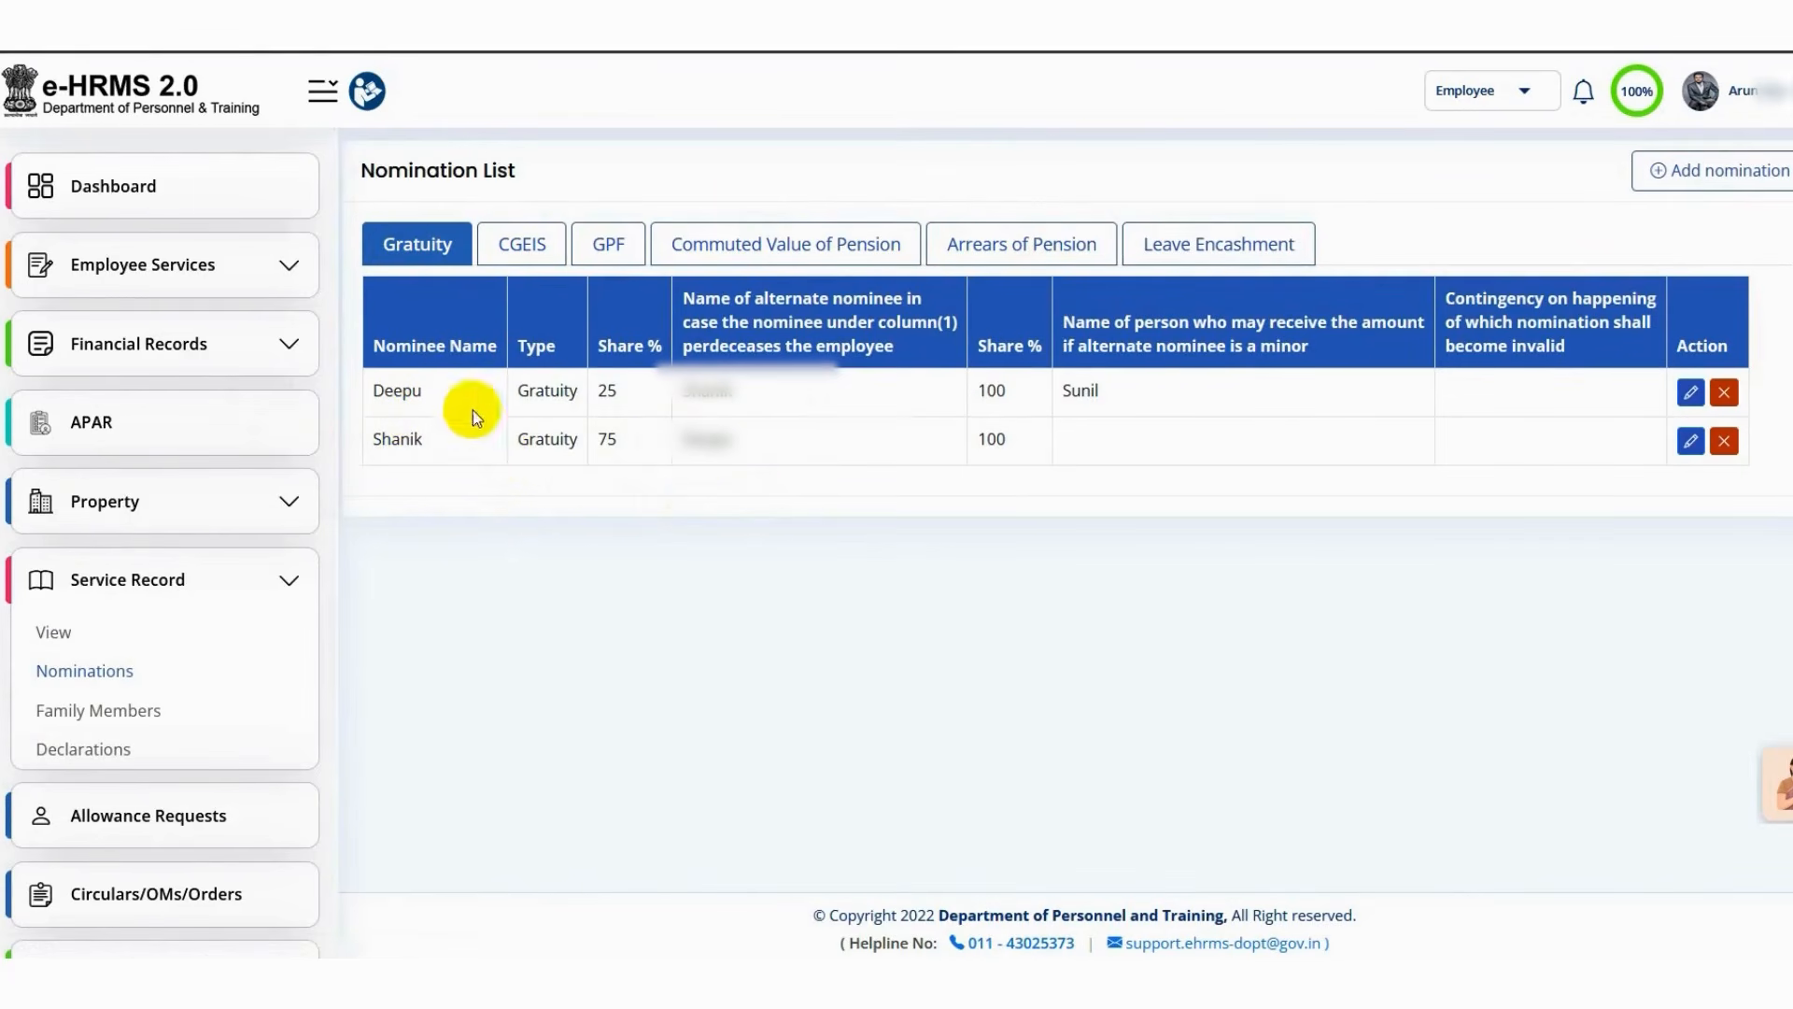
{"action": "left_click", "coordinate": [1681, 172]}
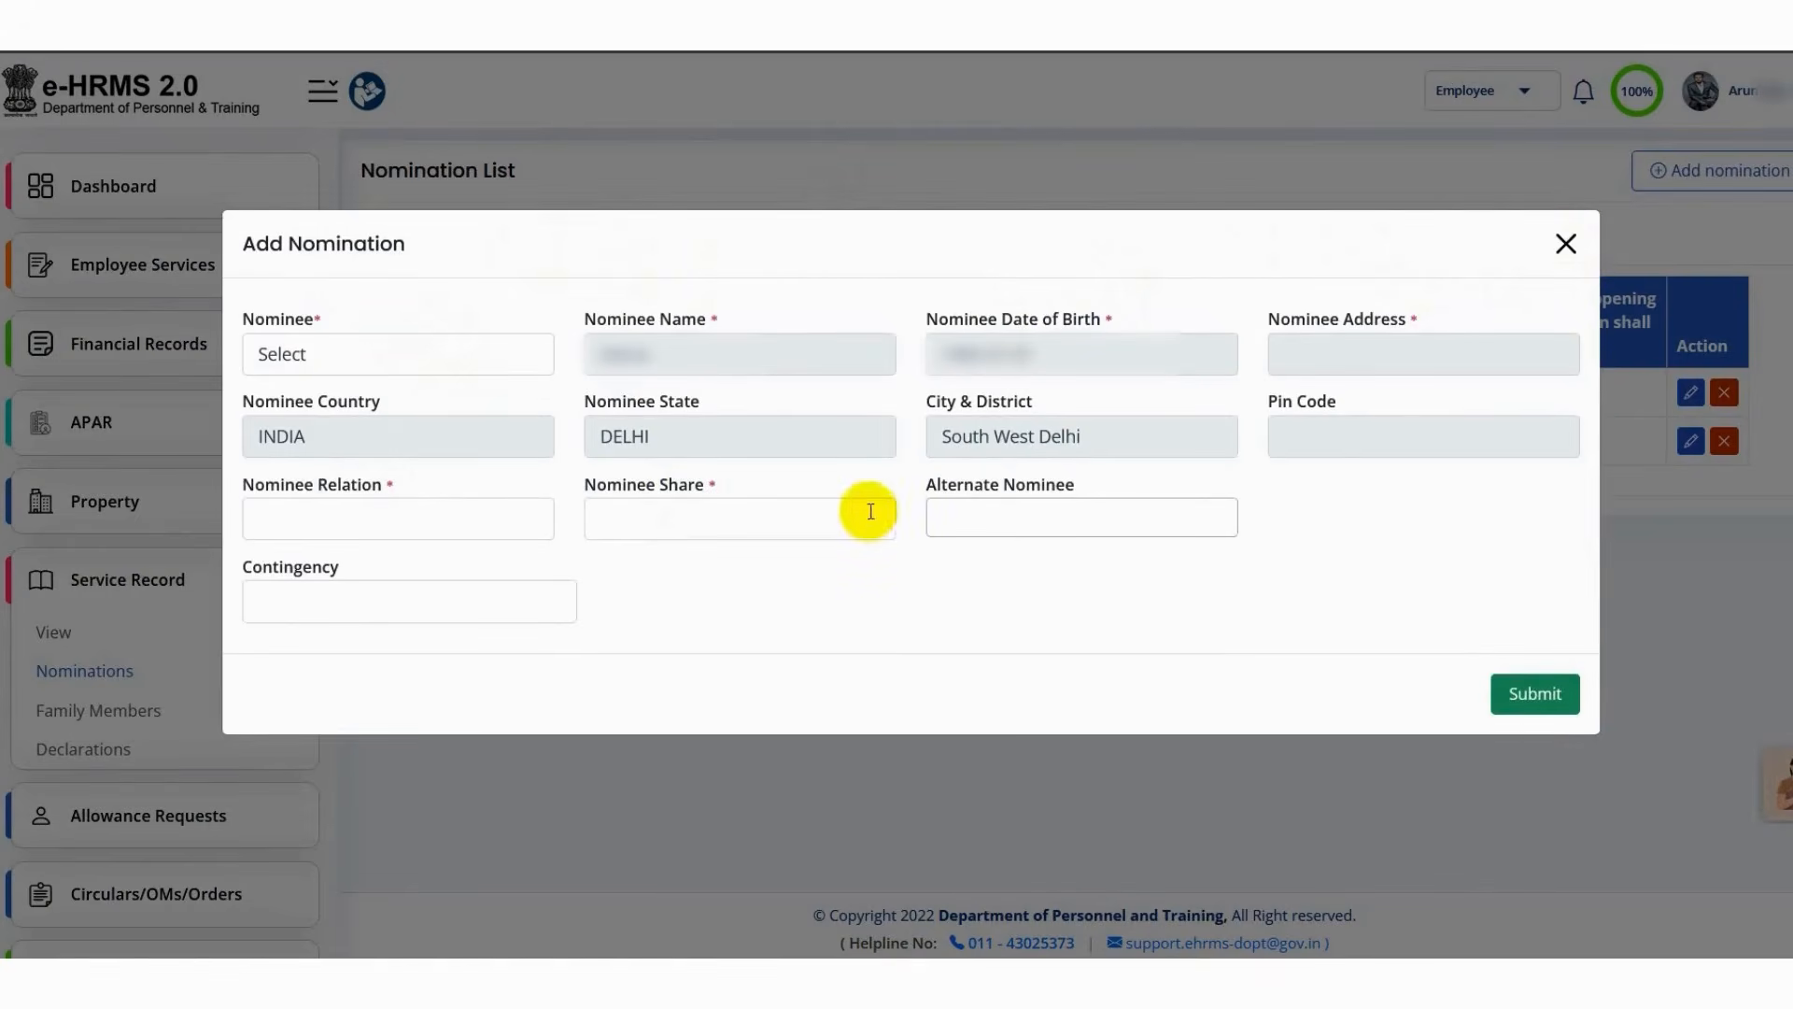
{"action": "left_click", "coordinate": [959, 515]}
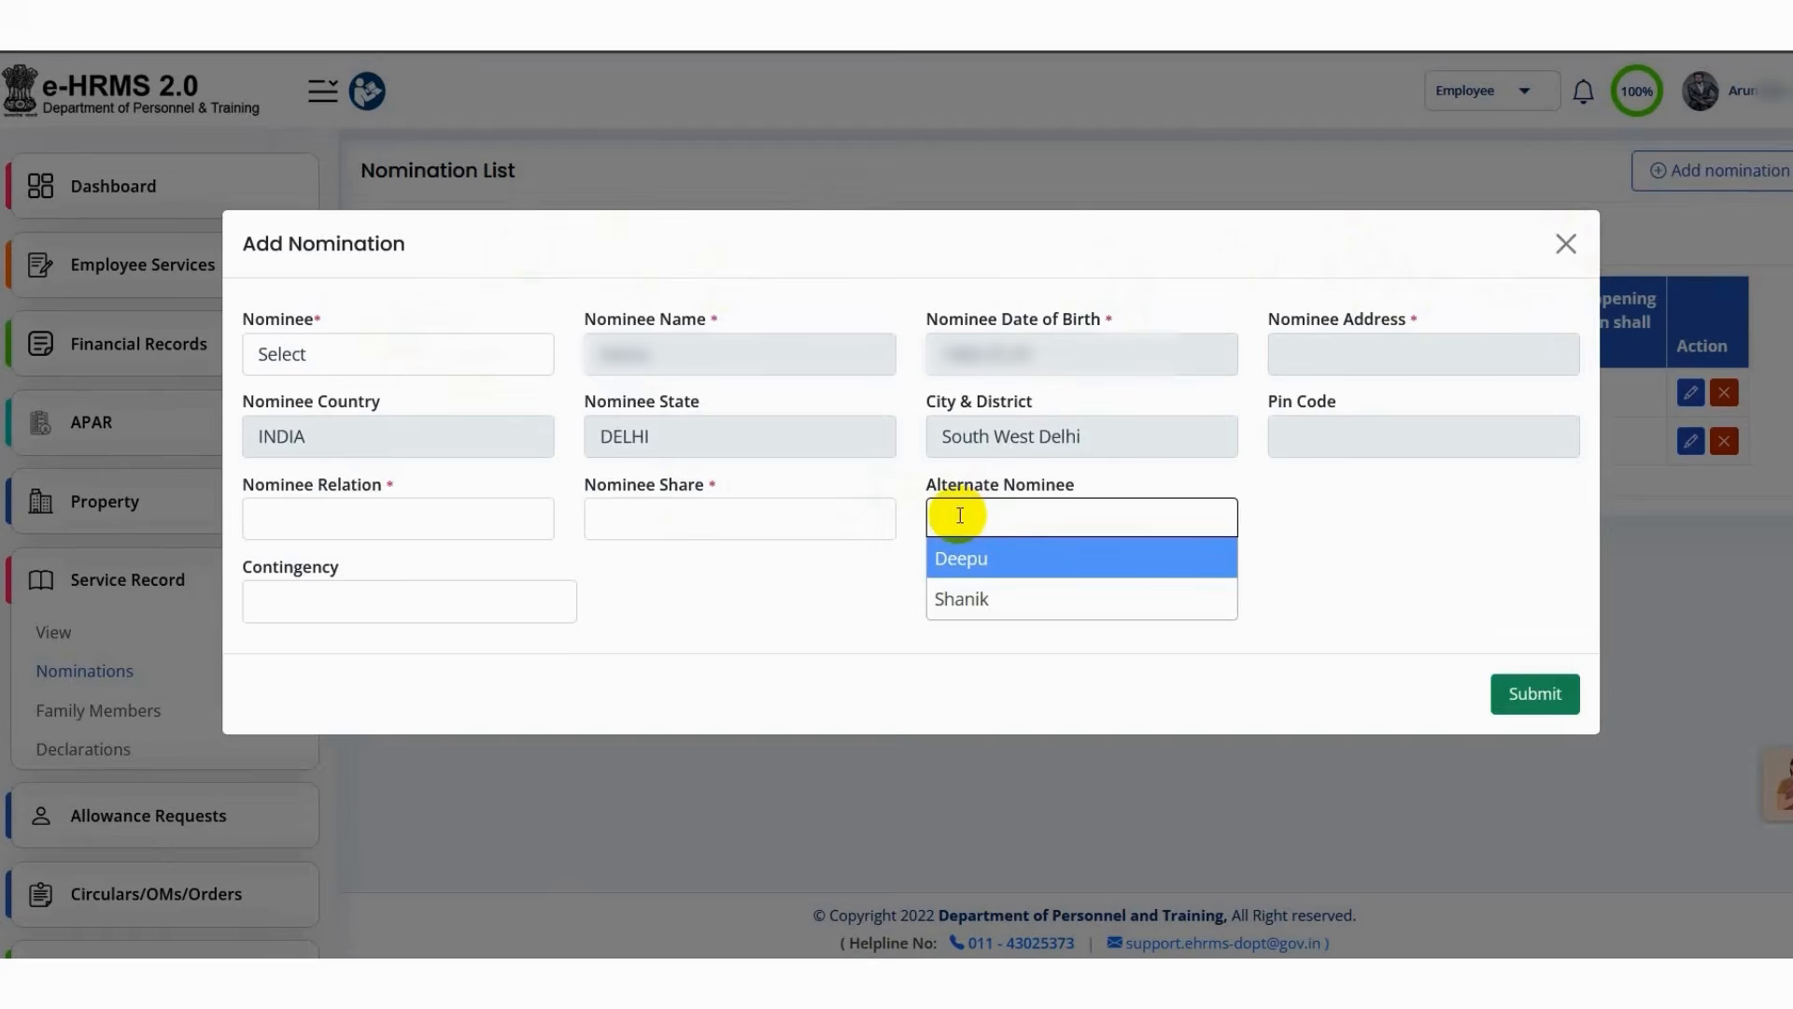
{"action": "left_click", "coordinate": [1562, 241]}
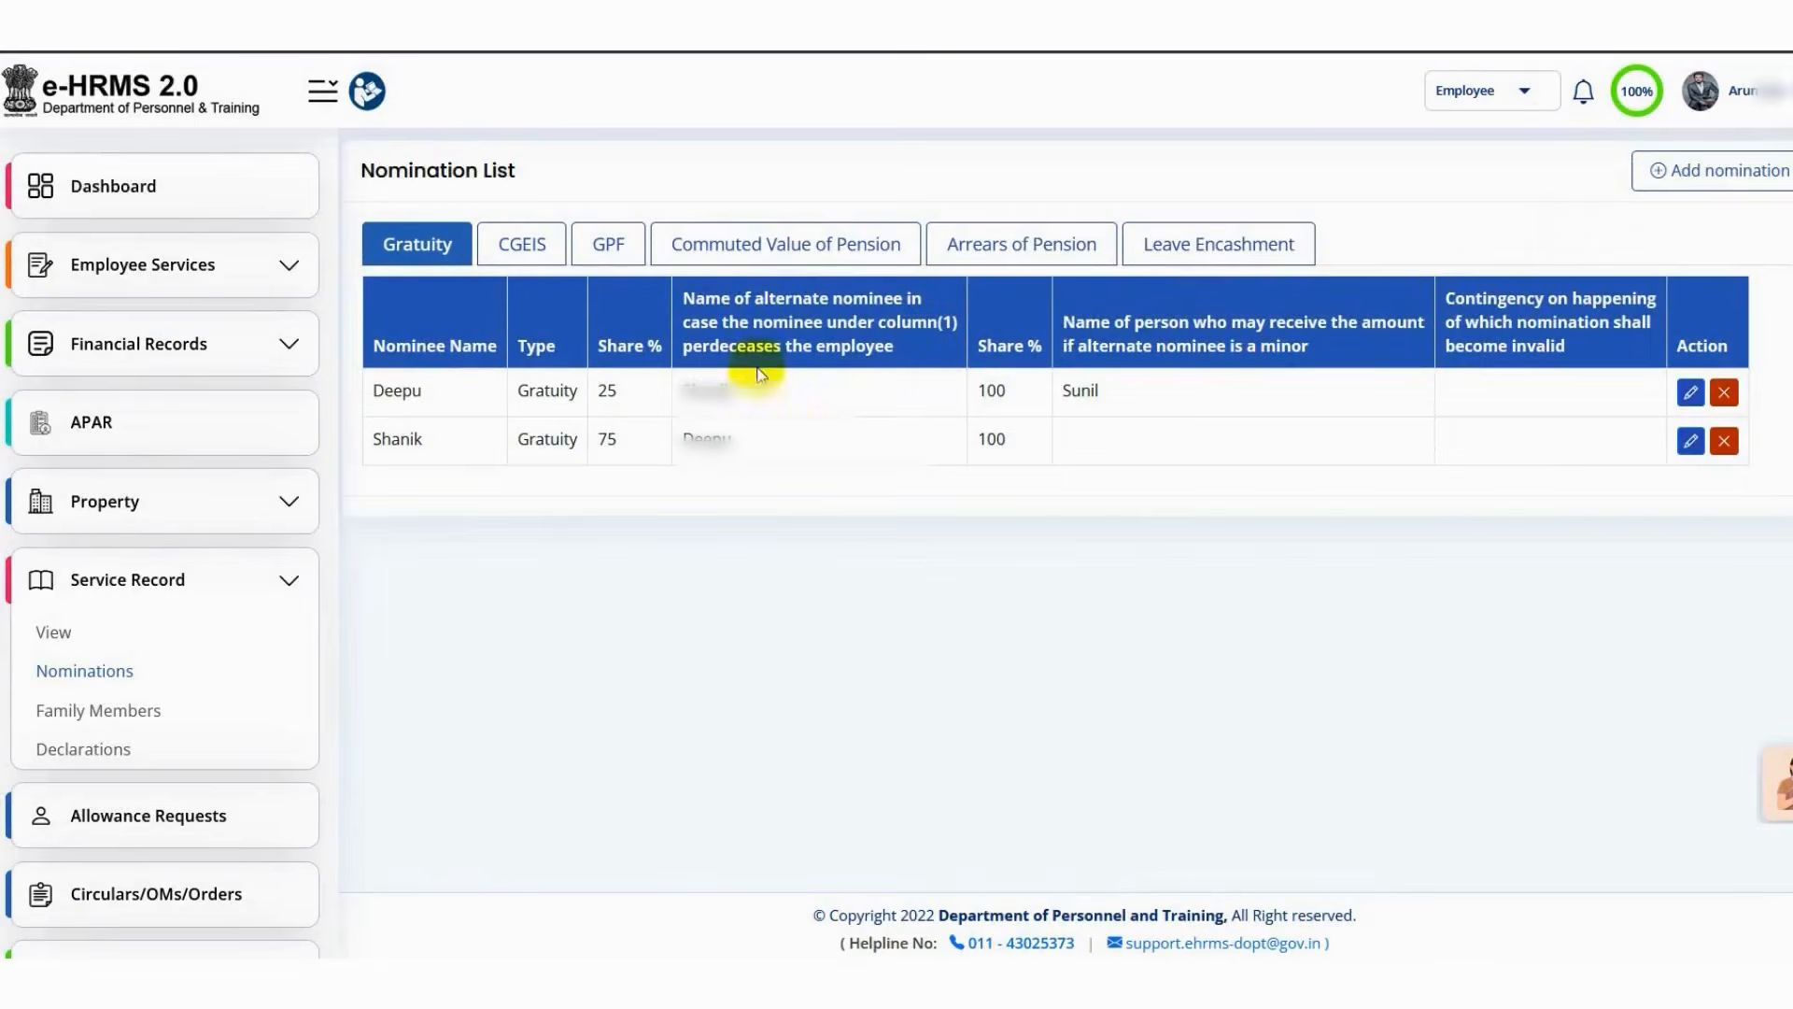
Step: Review the existing nominations for CGEIS, GPF, Commuted Value of Pension and Arrears of Pension in the nomination list
{"action": "left_click", "coordinate": [519, 245]}
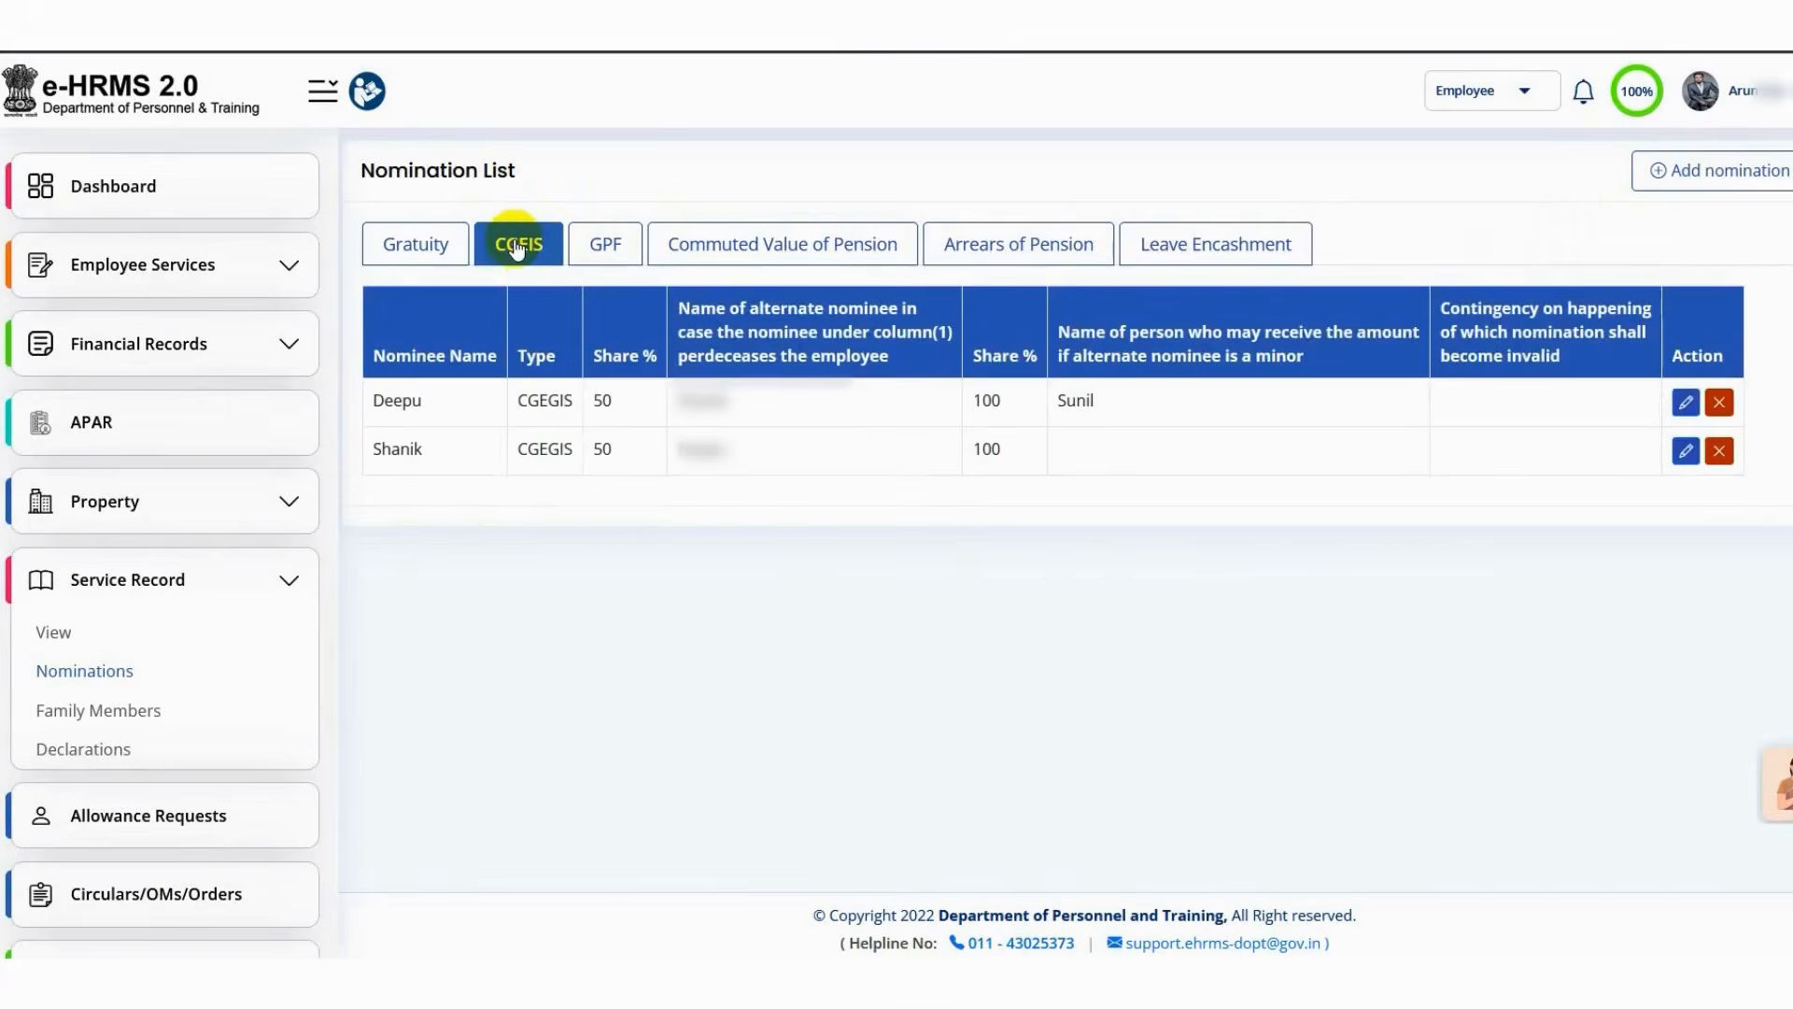
{"action": "left_click", "coordinate": [622, 245]}
{"action": "left_click", "coordinate": [737, 250]}
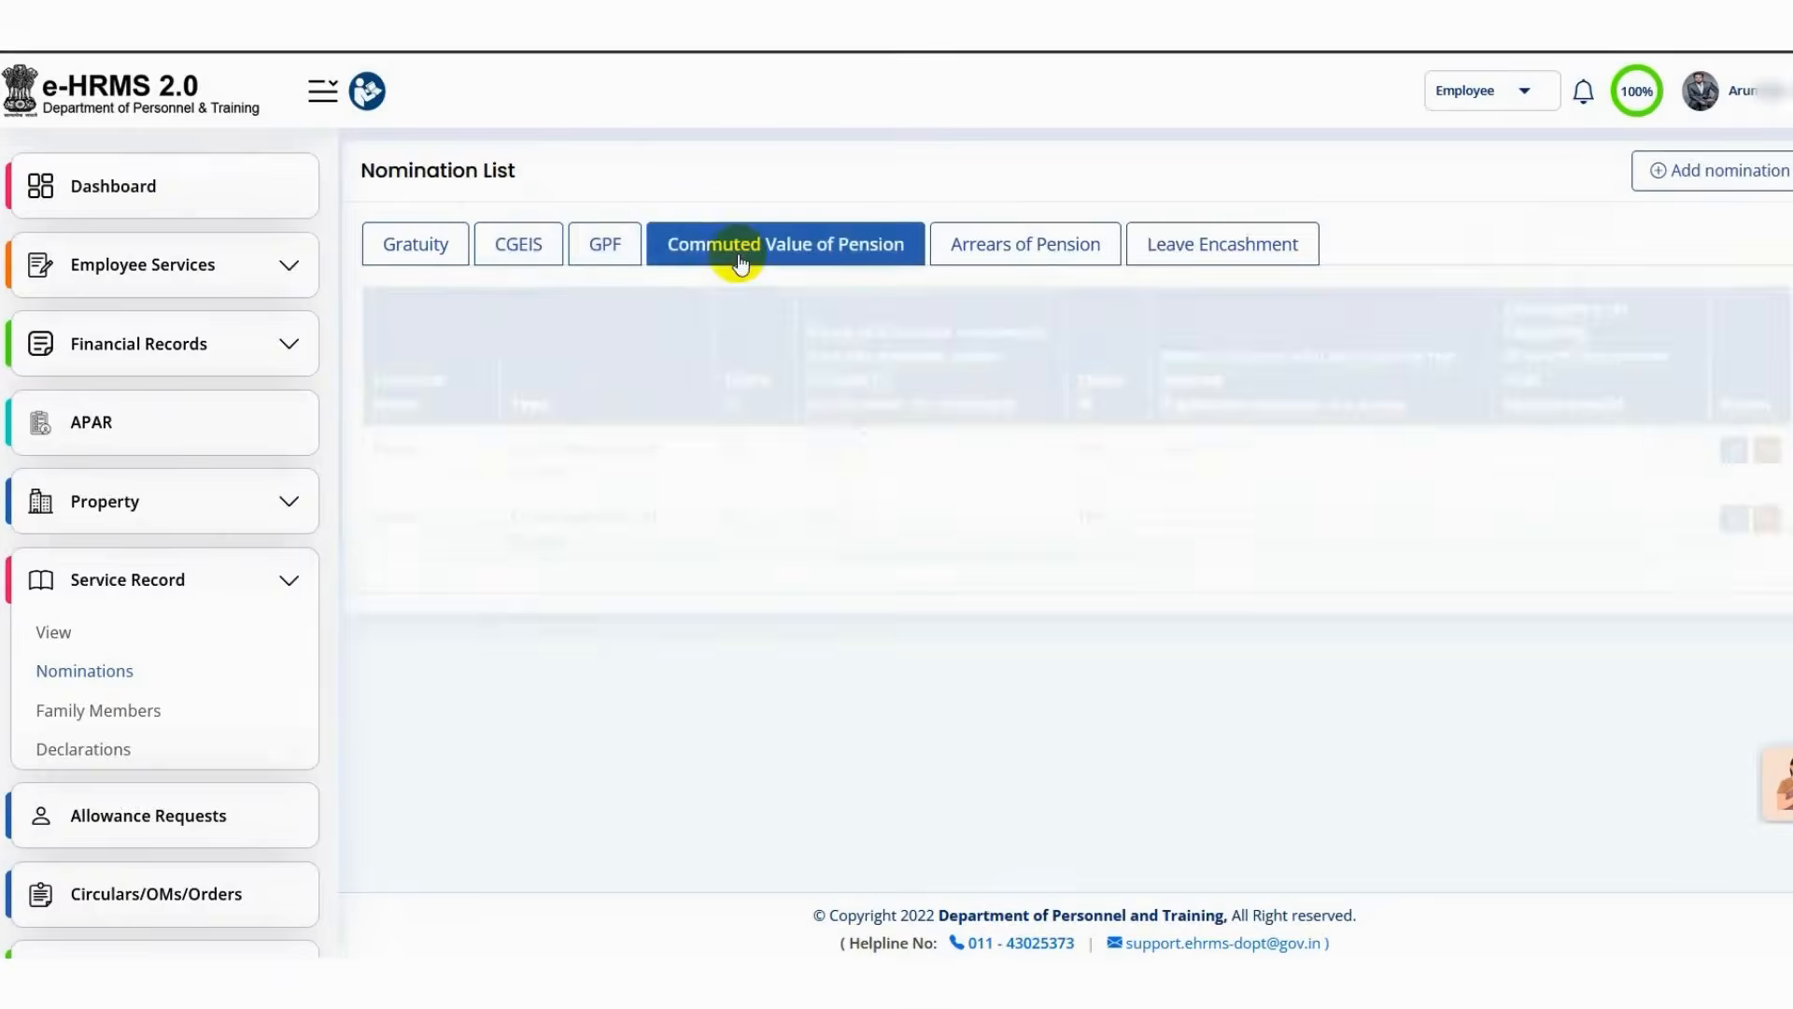
{"action": "left_click", "coordinate": [981, 254]}
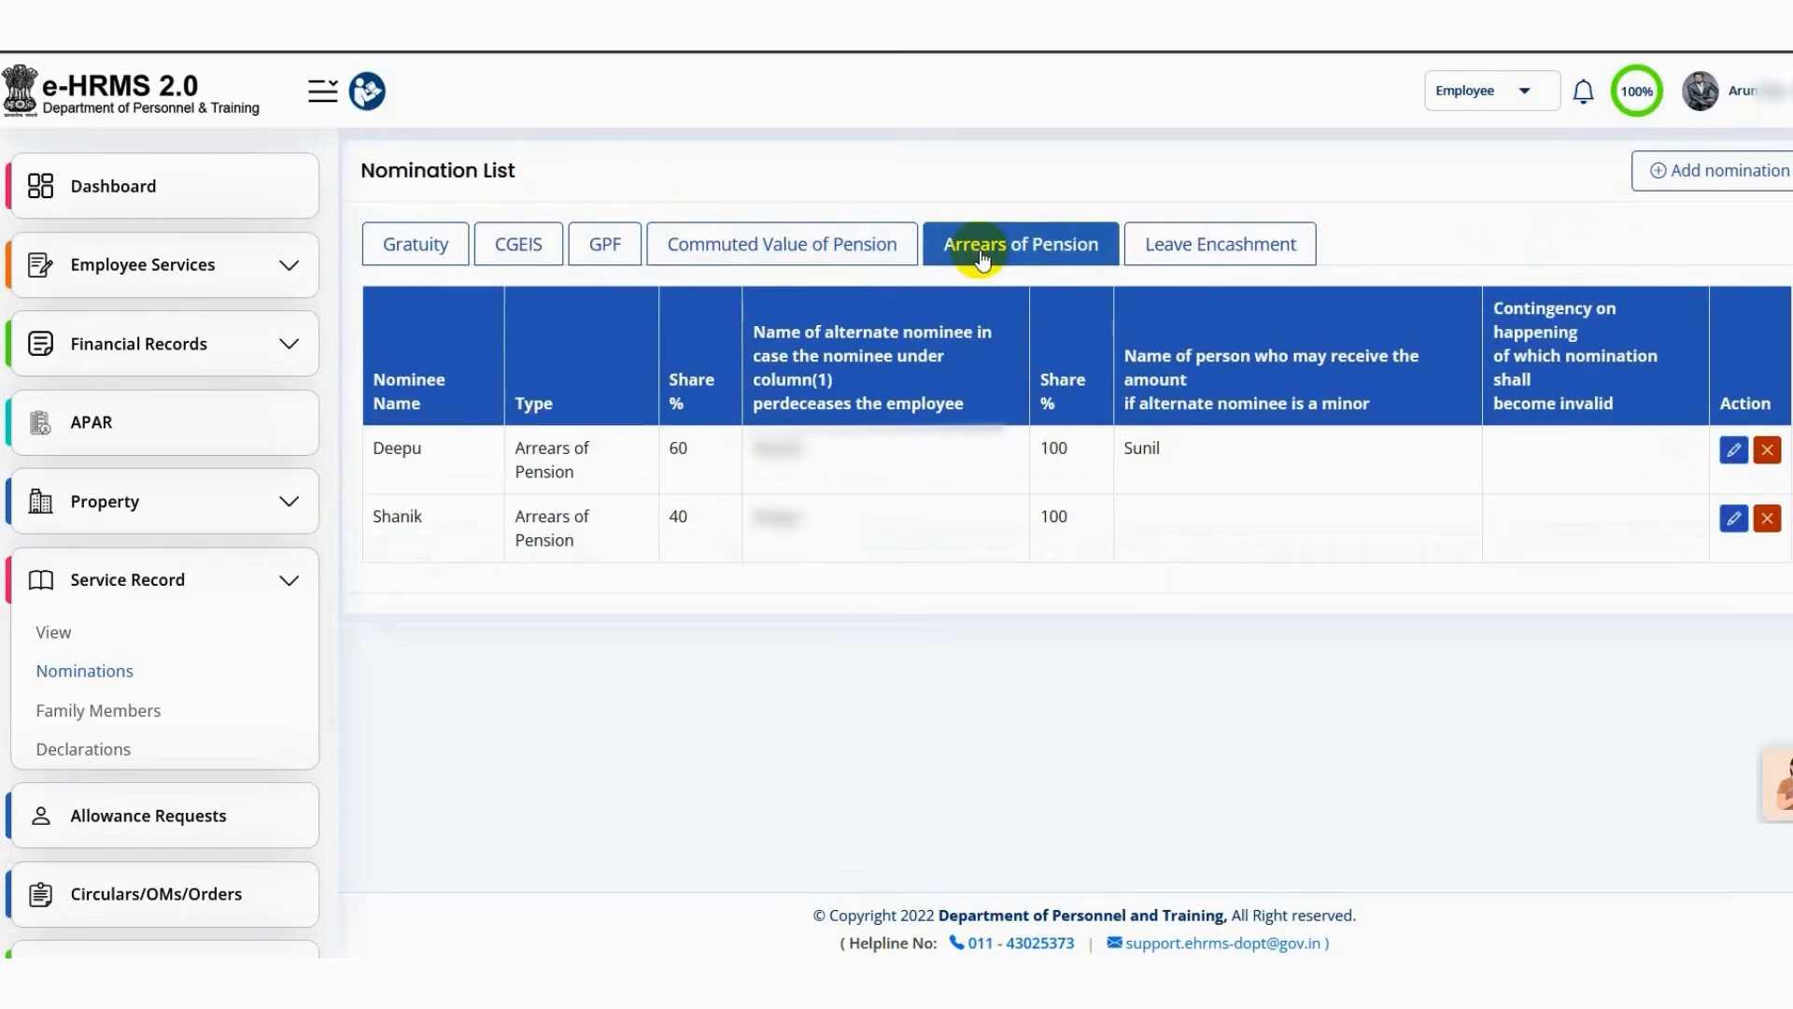
Step: Return to the nomination step of the retirement form, review the Form-3 nominations, and save them as a draft
{"action": "scroll", "coordinate": [312, 495], "scroll_direction": "down", "scroll_amount": 3}
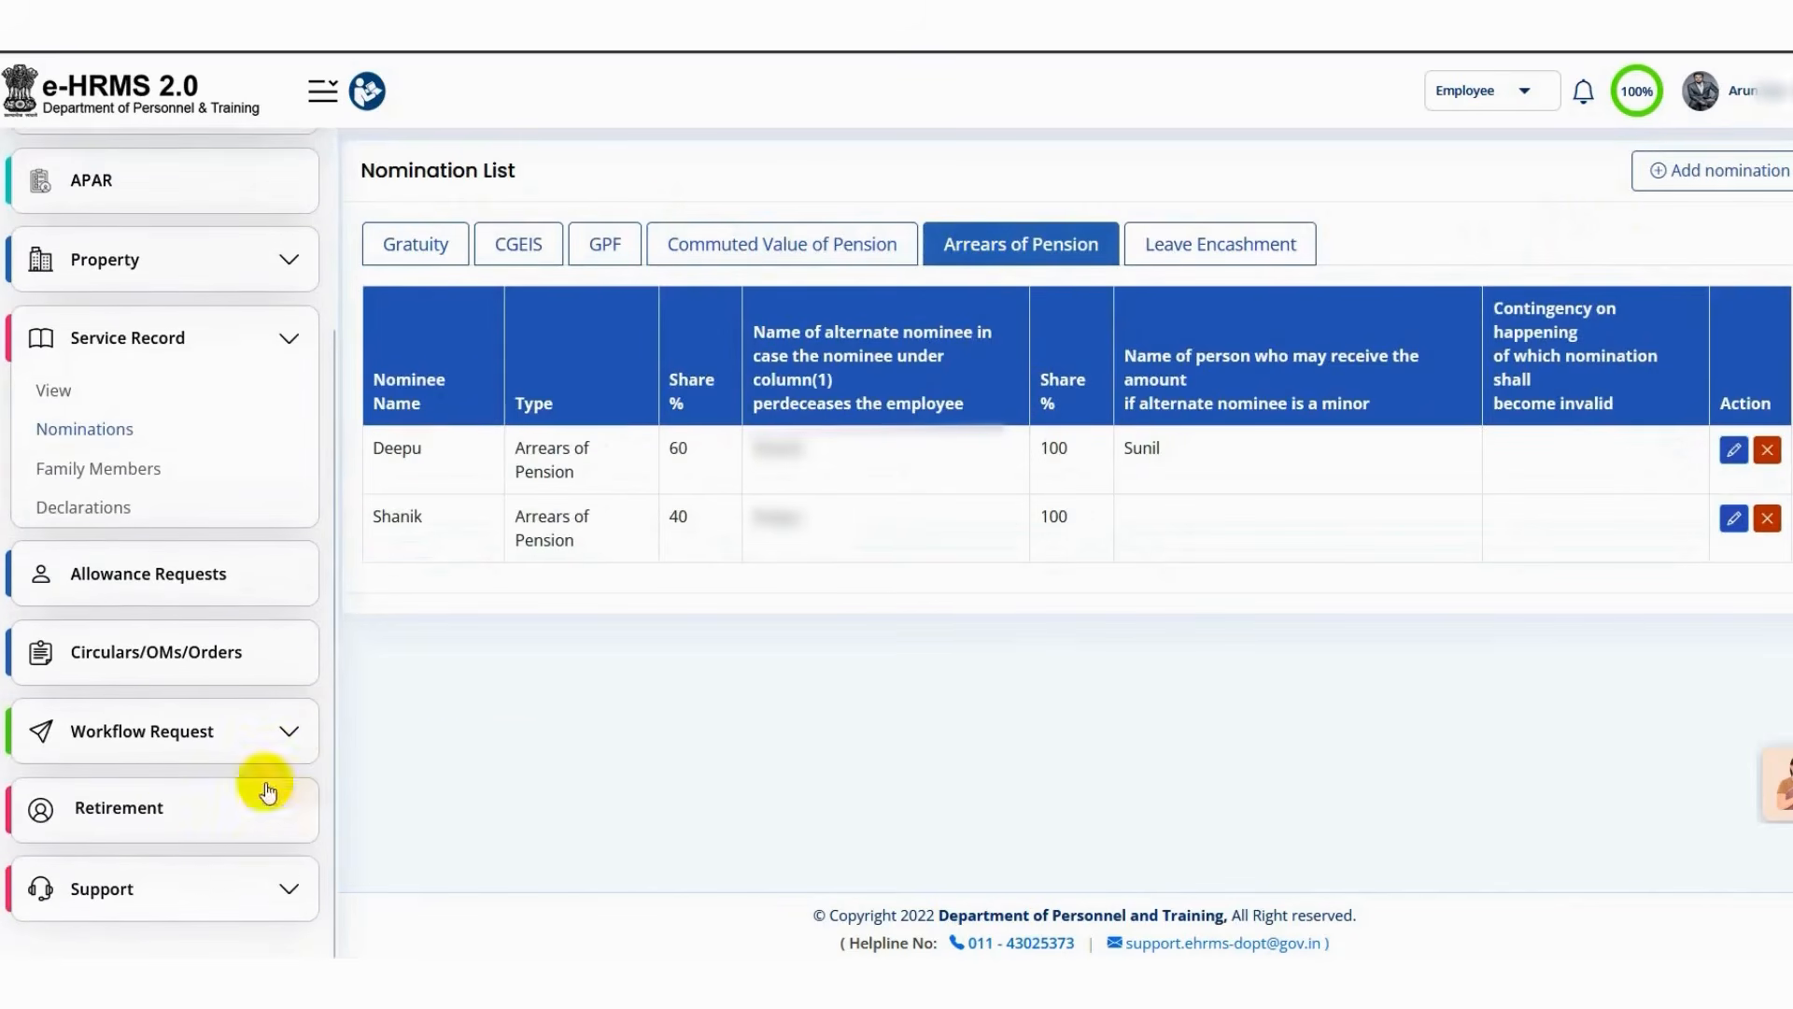
{"action": "left_click", "coordinate": [132, 832]}
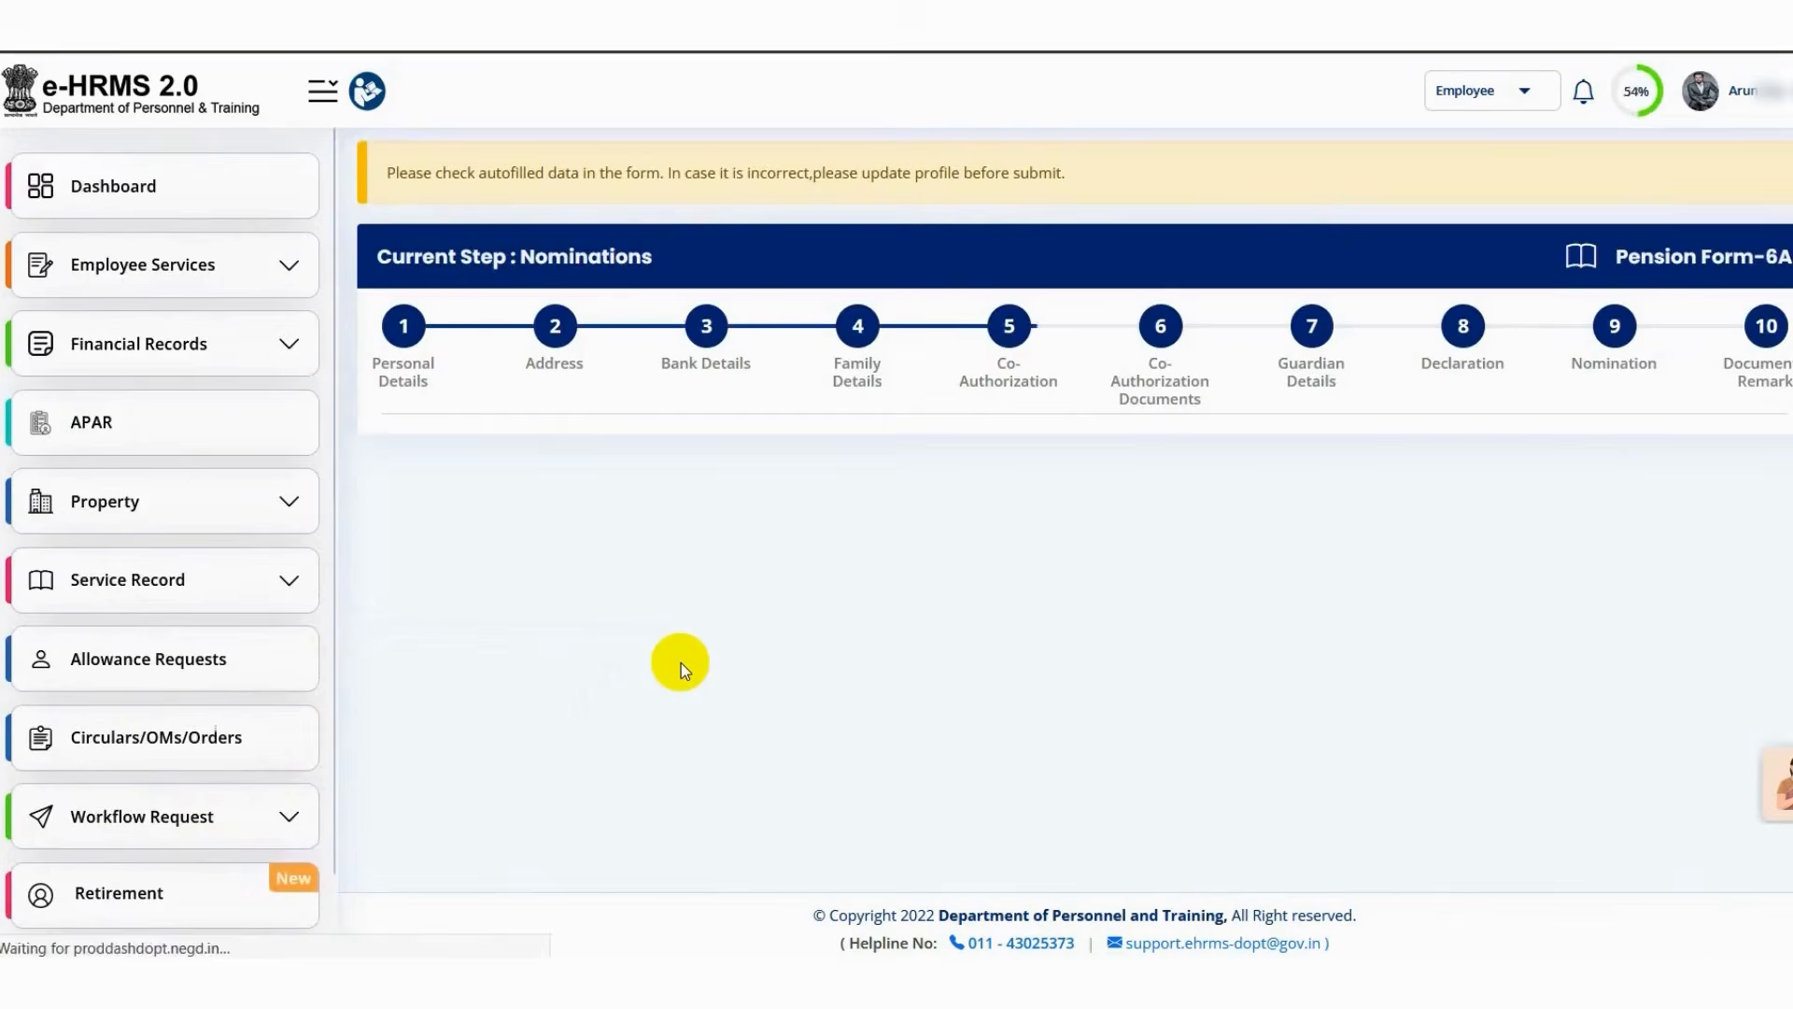
{"action": "scroll", "coordinate": [681, 665], "scroll_direction": "down", "scroll_amount": 2}
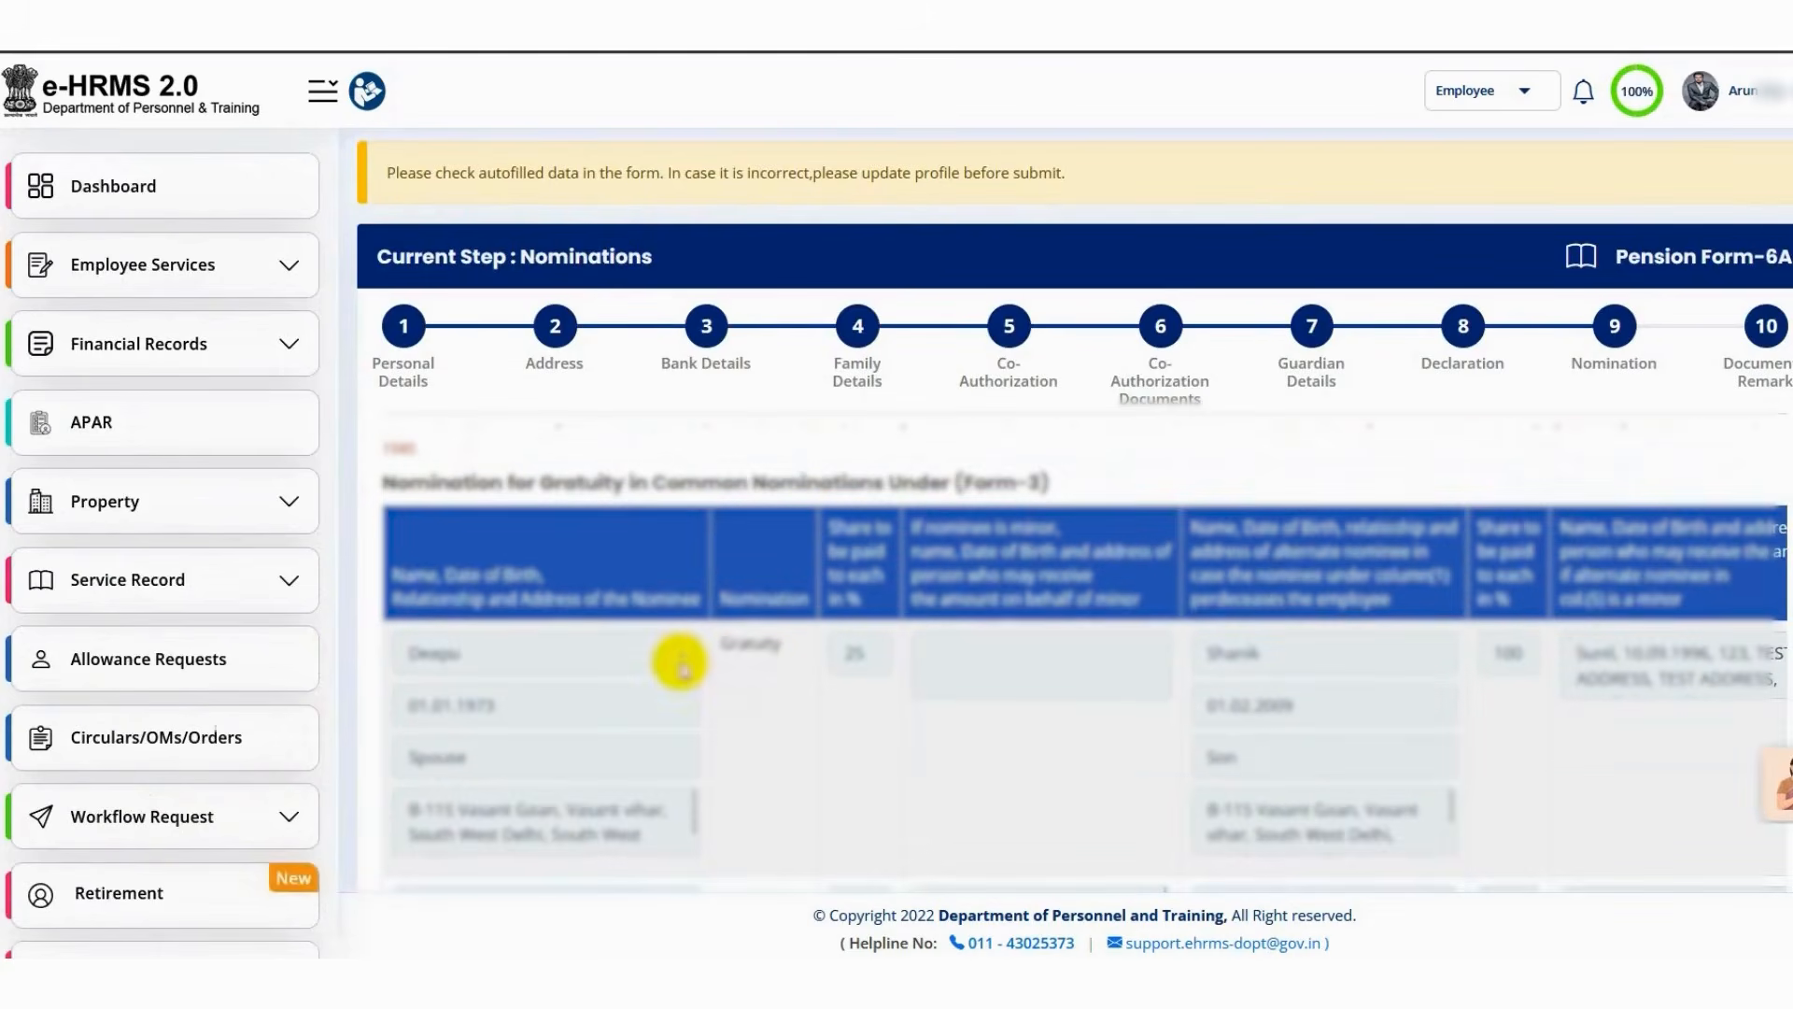
{"action": "scroll", "coordinate": [681, 665], "scroll_direction": "down", "scroll_amount": 2}
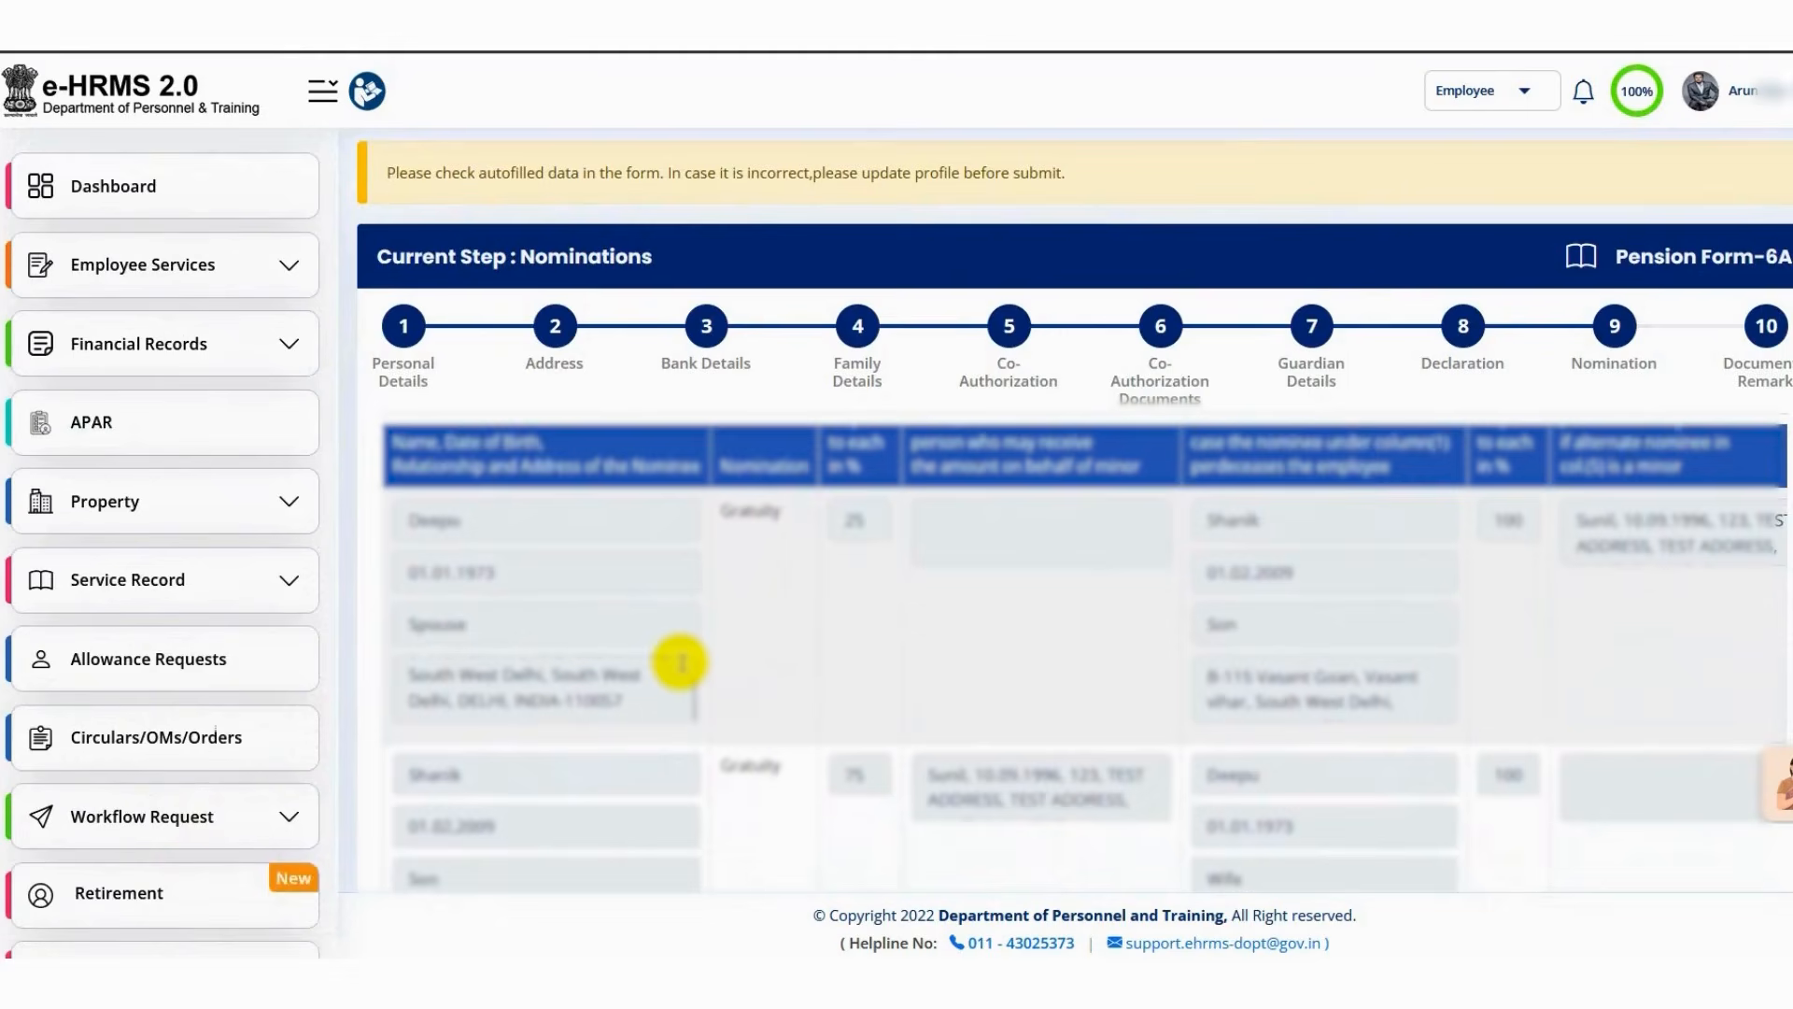
{"action": "scroll", "coordinate": [681, 663], "scroll_direction": "down", "scroll_amount": 4}
{"action": "scroll", "coordinate": [681, 663], "scroll_direction": "down", "scroll_amount": 10}
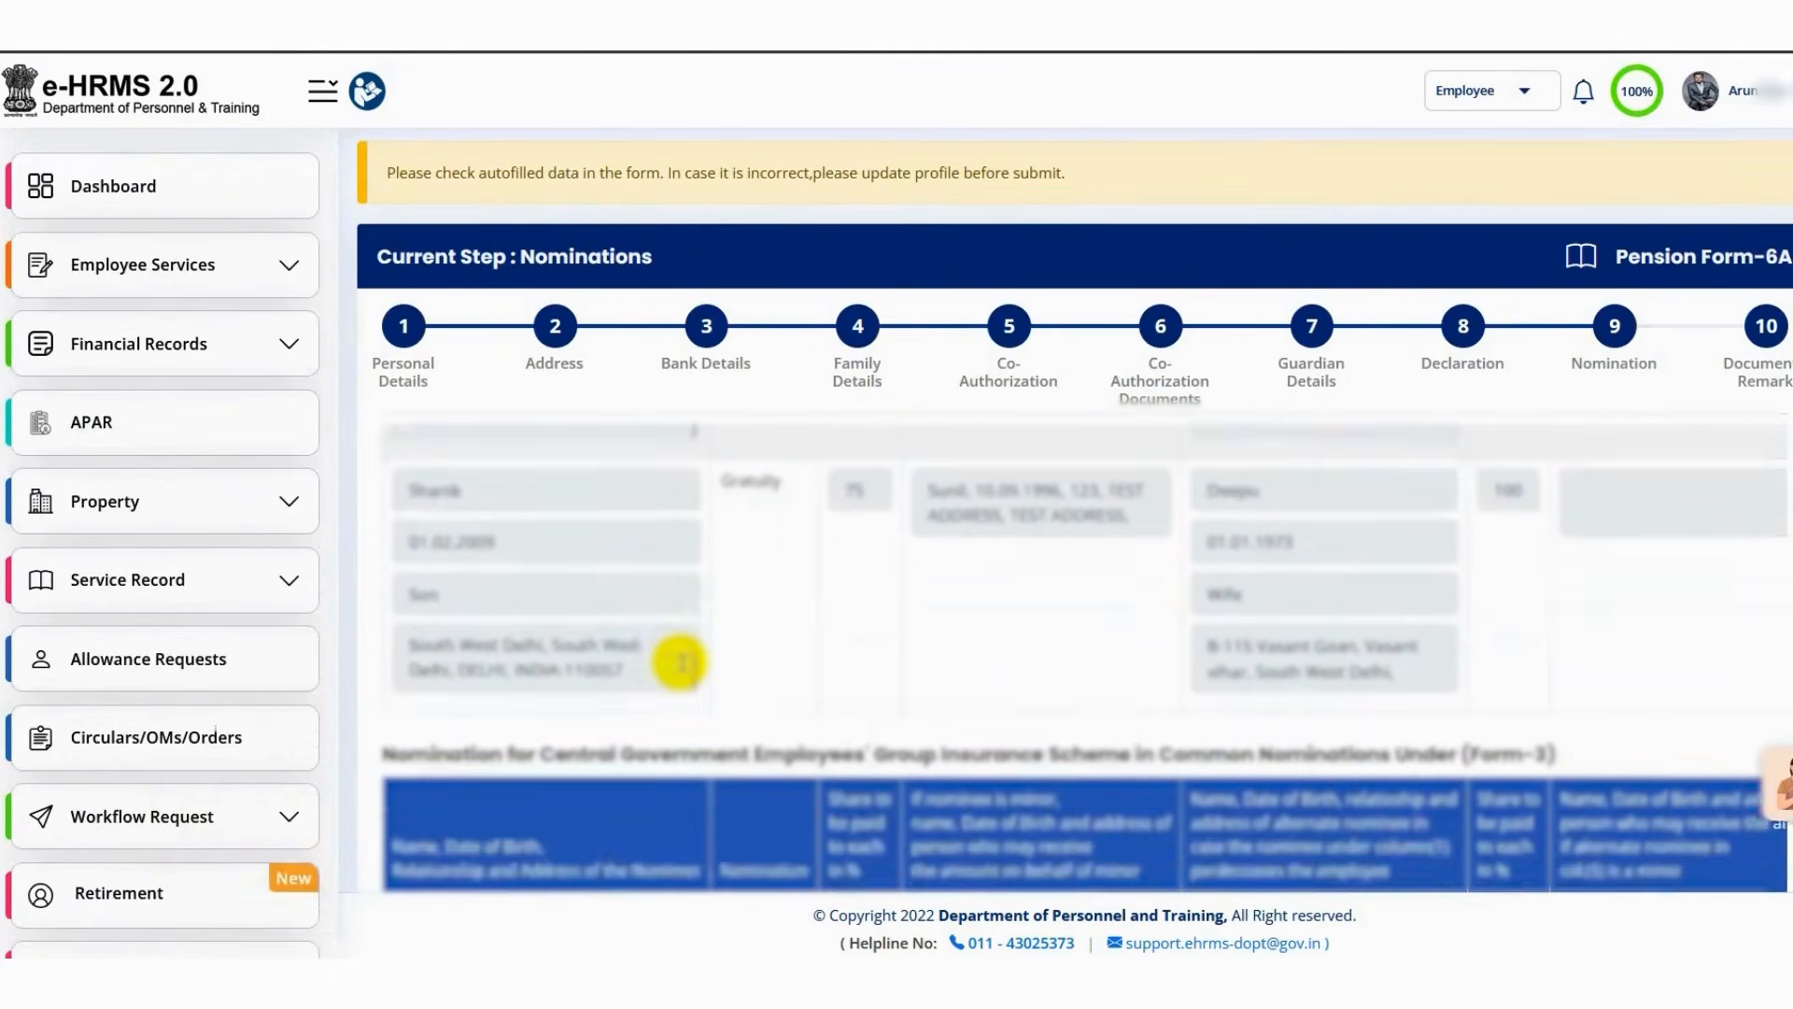
{"action": "scroll", "coordinate": [681, 665], "scroll_direction": "down", "scroll_amount": 10}
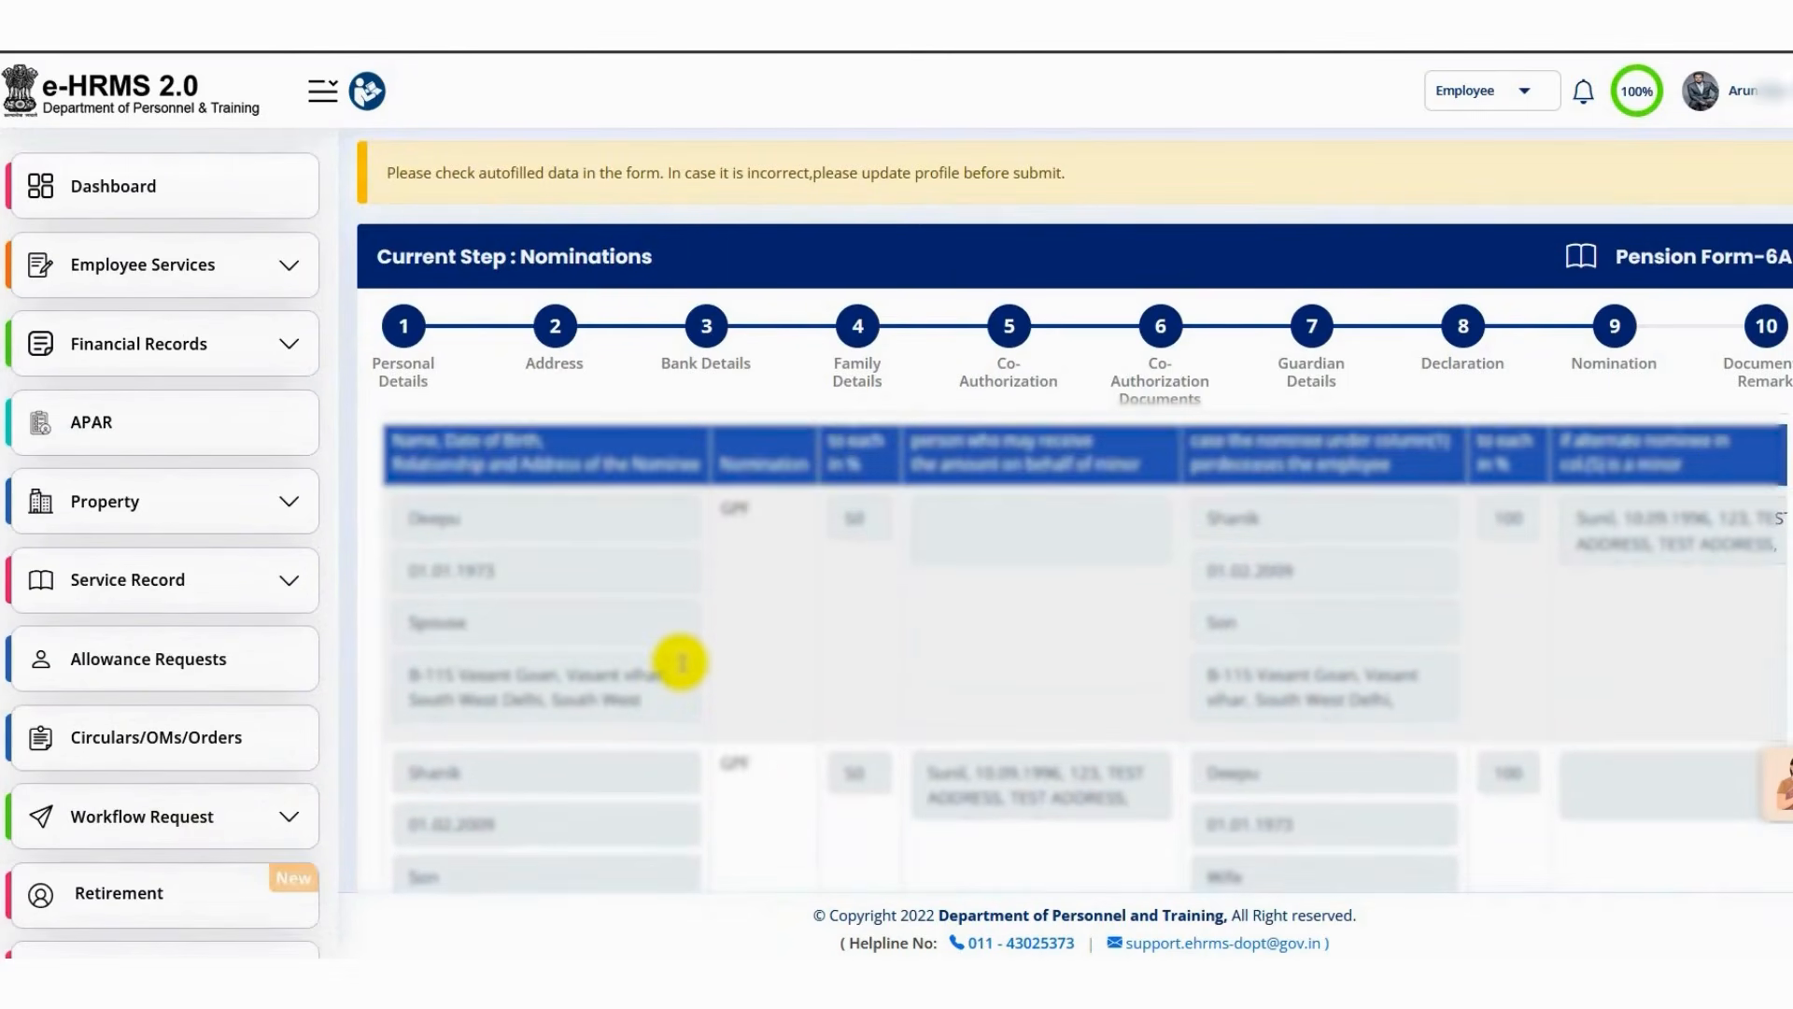
{"action": "scroll", "coordinate": [681, 665], "scroll_direction": "down", "scroll_amount": 5}
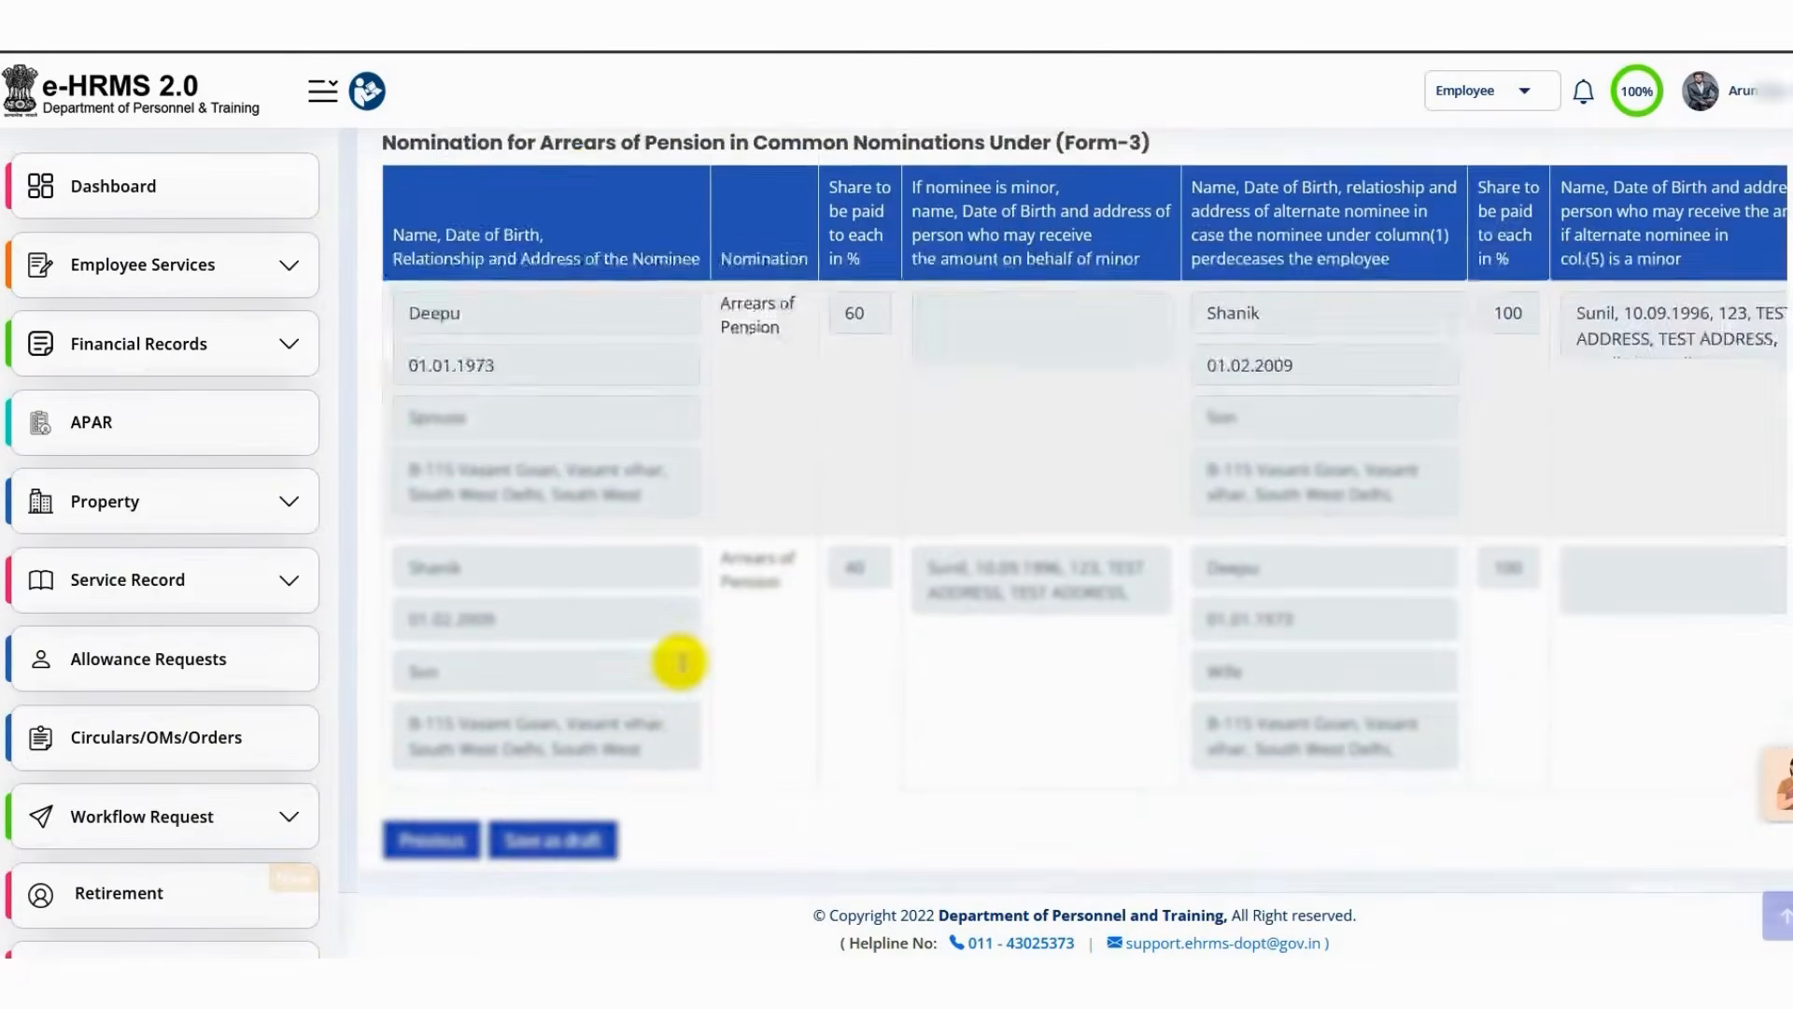
{"action": "scroll", "coordinate": [681, 665], "scroll_direction": "up", "scroll_amount": 1}
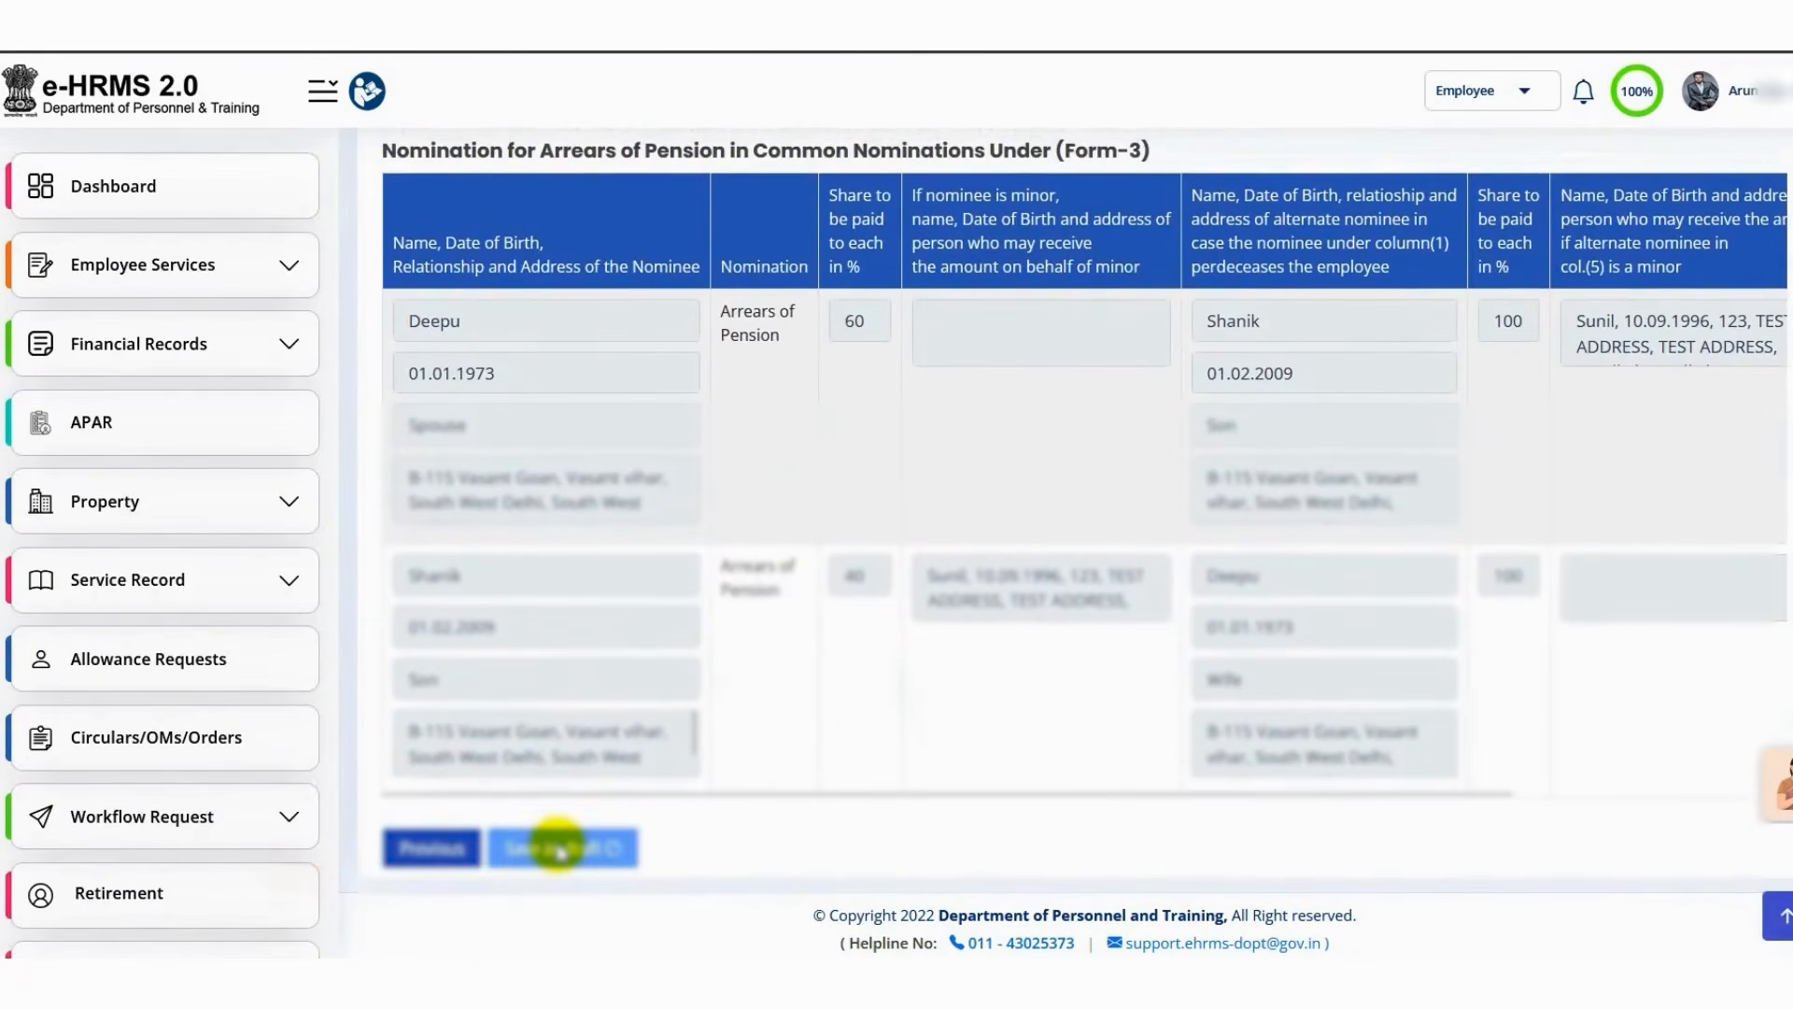
{"action": "left_click", "coordinate": [560, 849]}
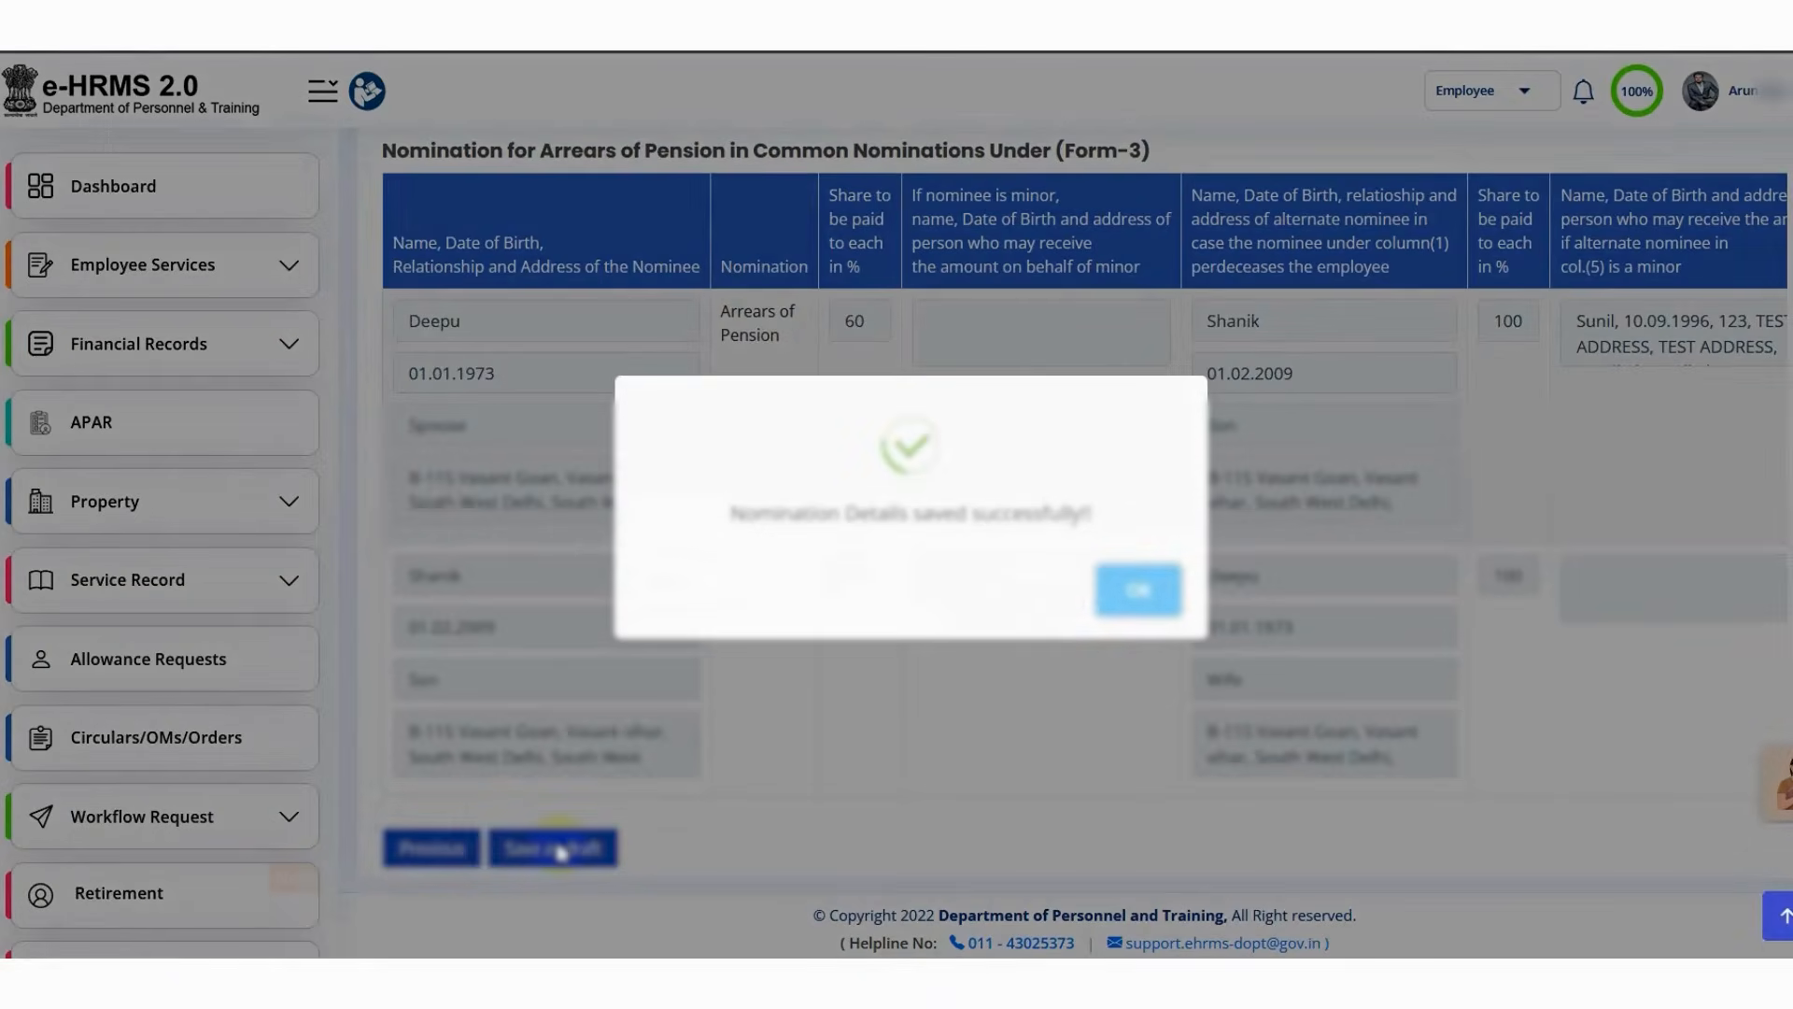
{"action": "left_click", "coordinate": [1097, 589]}
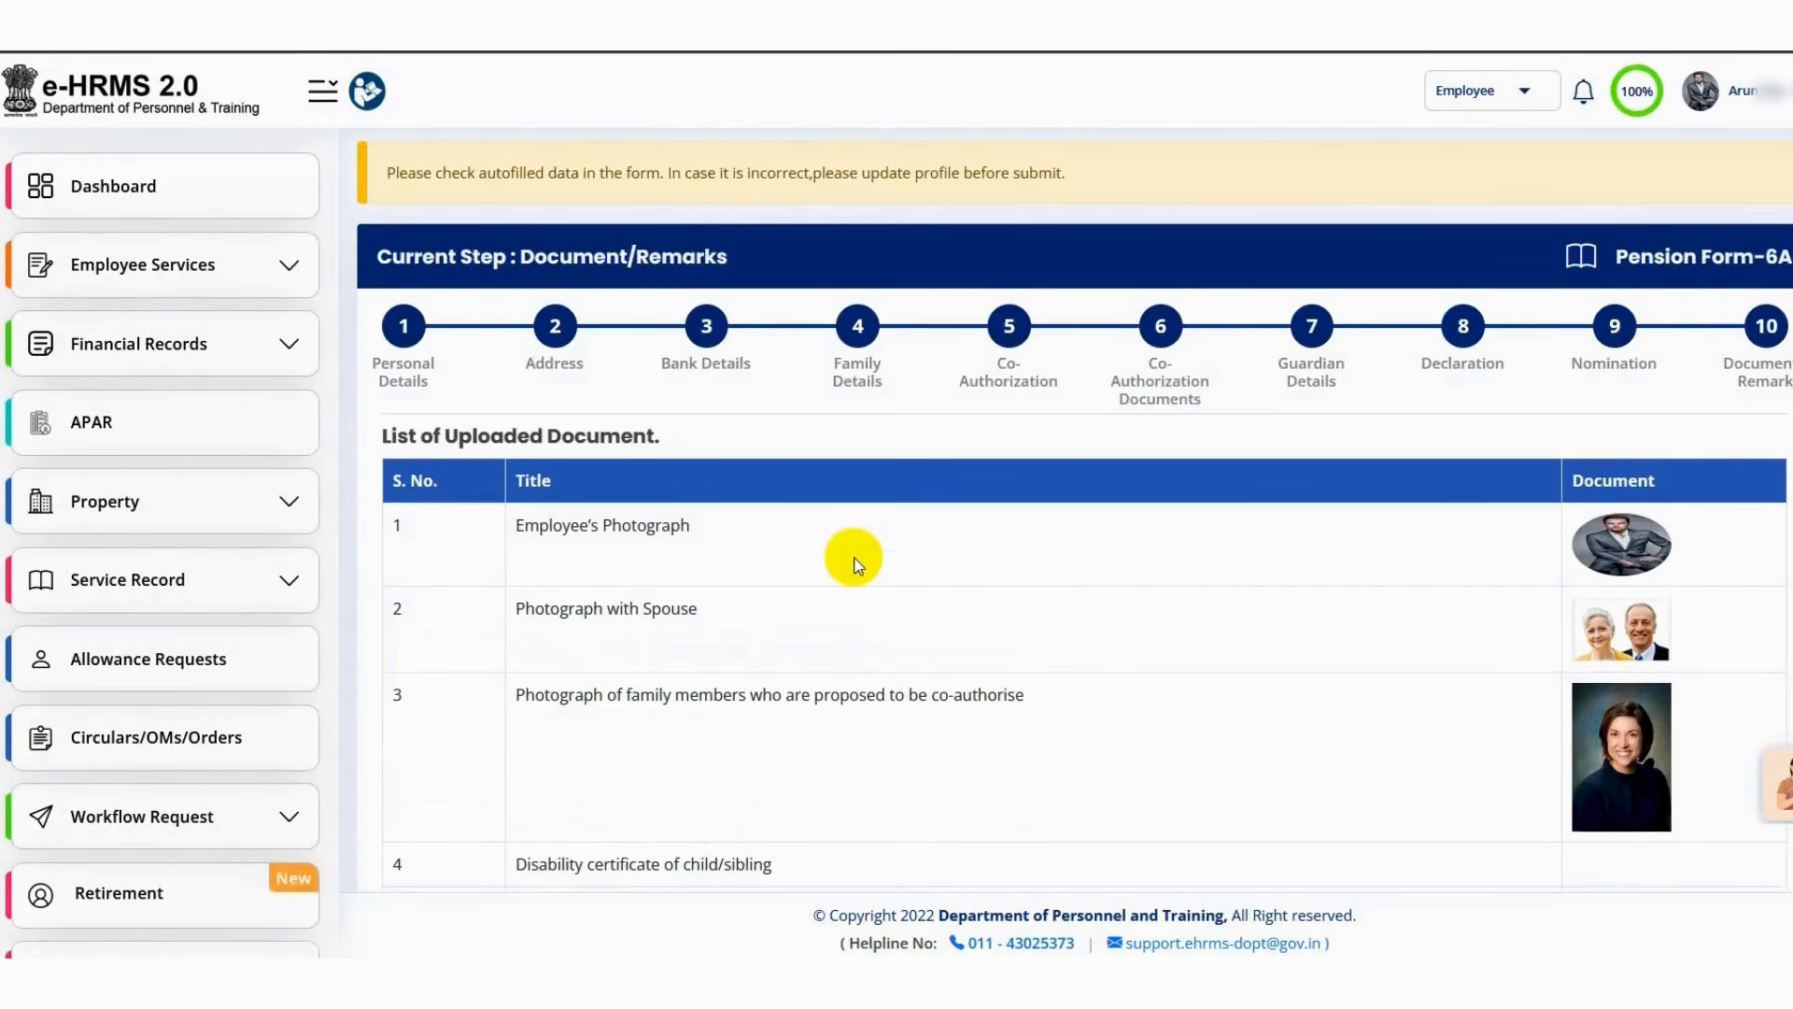
Step: Review the list of uploaded documents and the remarks history in the Document/Remarks step of the pension form
{"action": "scroll", "coordinate": [848, 555], "scroll_direction": "down", "scroll_amount": 6}
{"action": "scroll", "coordinate": [854, 560], "scroll_direction": "down", "scroll_amount": 3}
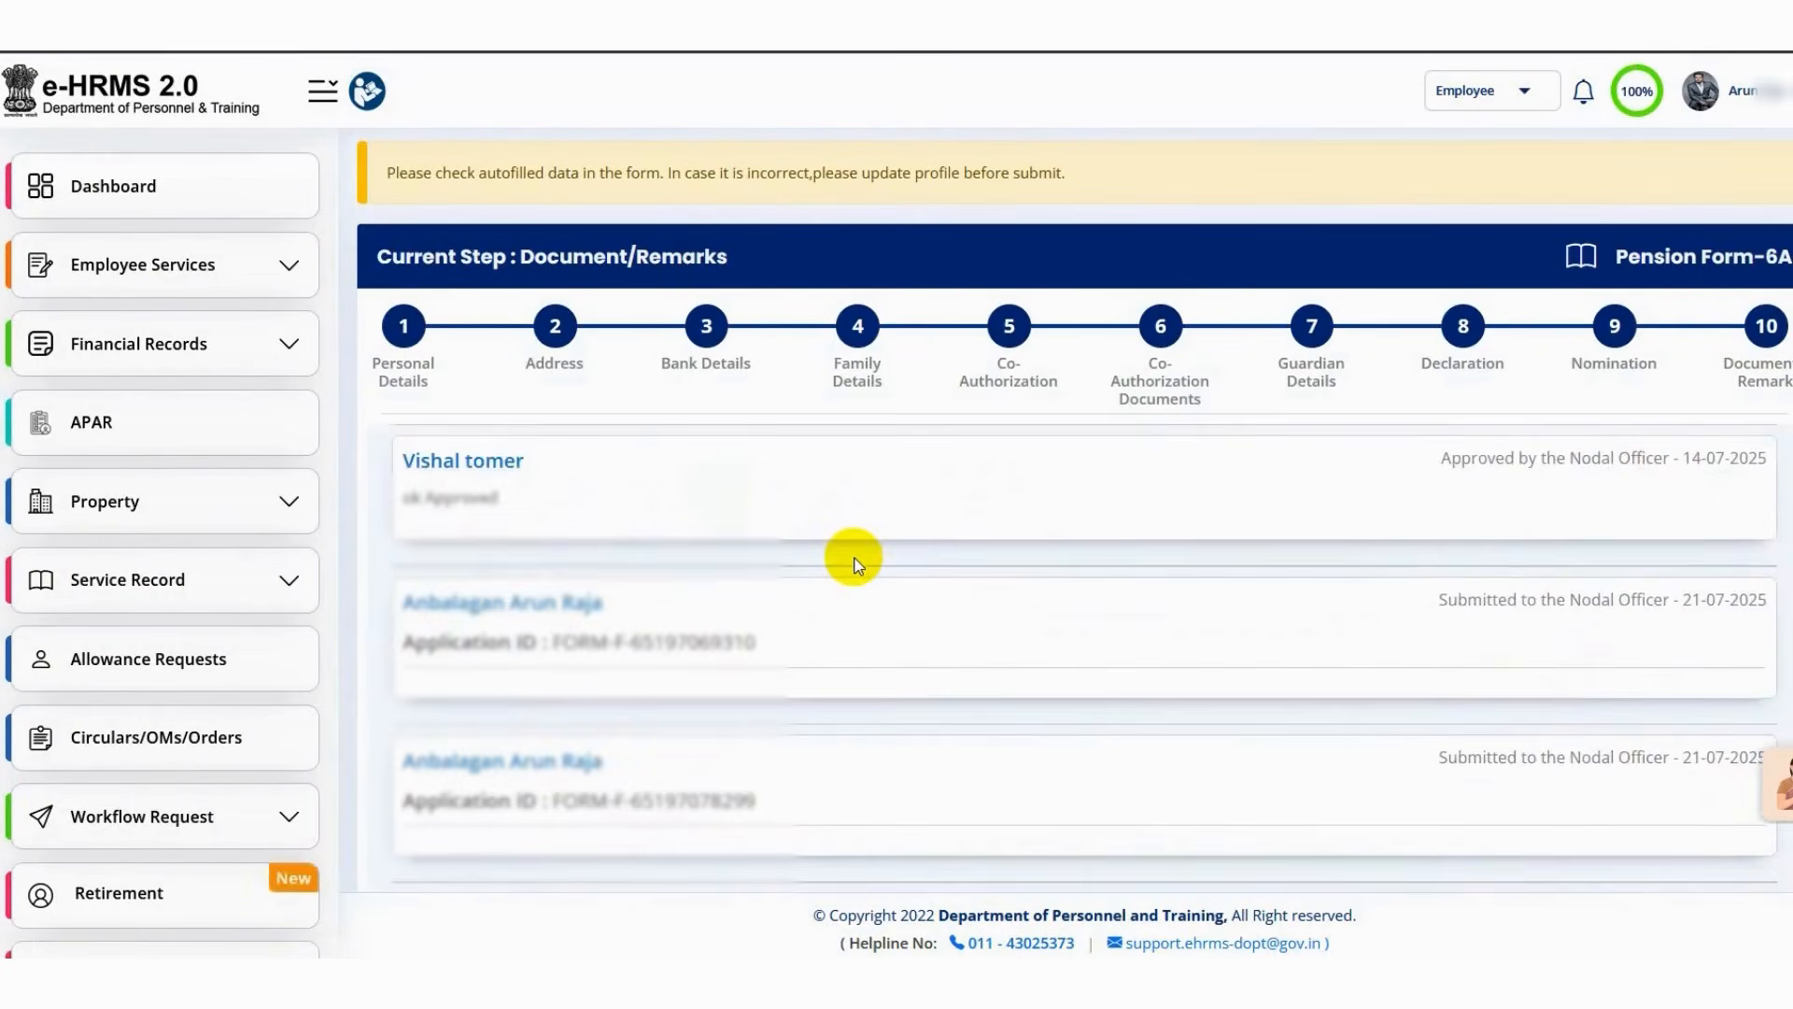
{"action": "scroll", "coordinate": [853, 561], "scroll_direction": "down", "scroll_amount": 5}
{"action": "scroll", "coordinate": [854, 561], "scroll_direction": "down", "scroll_amount": 4}
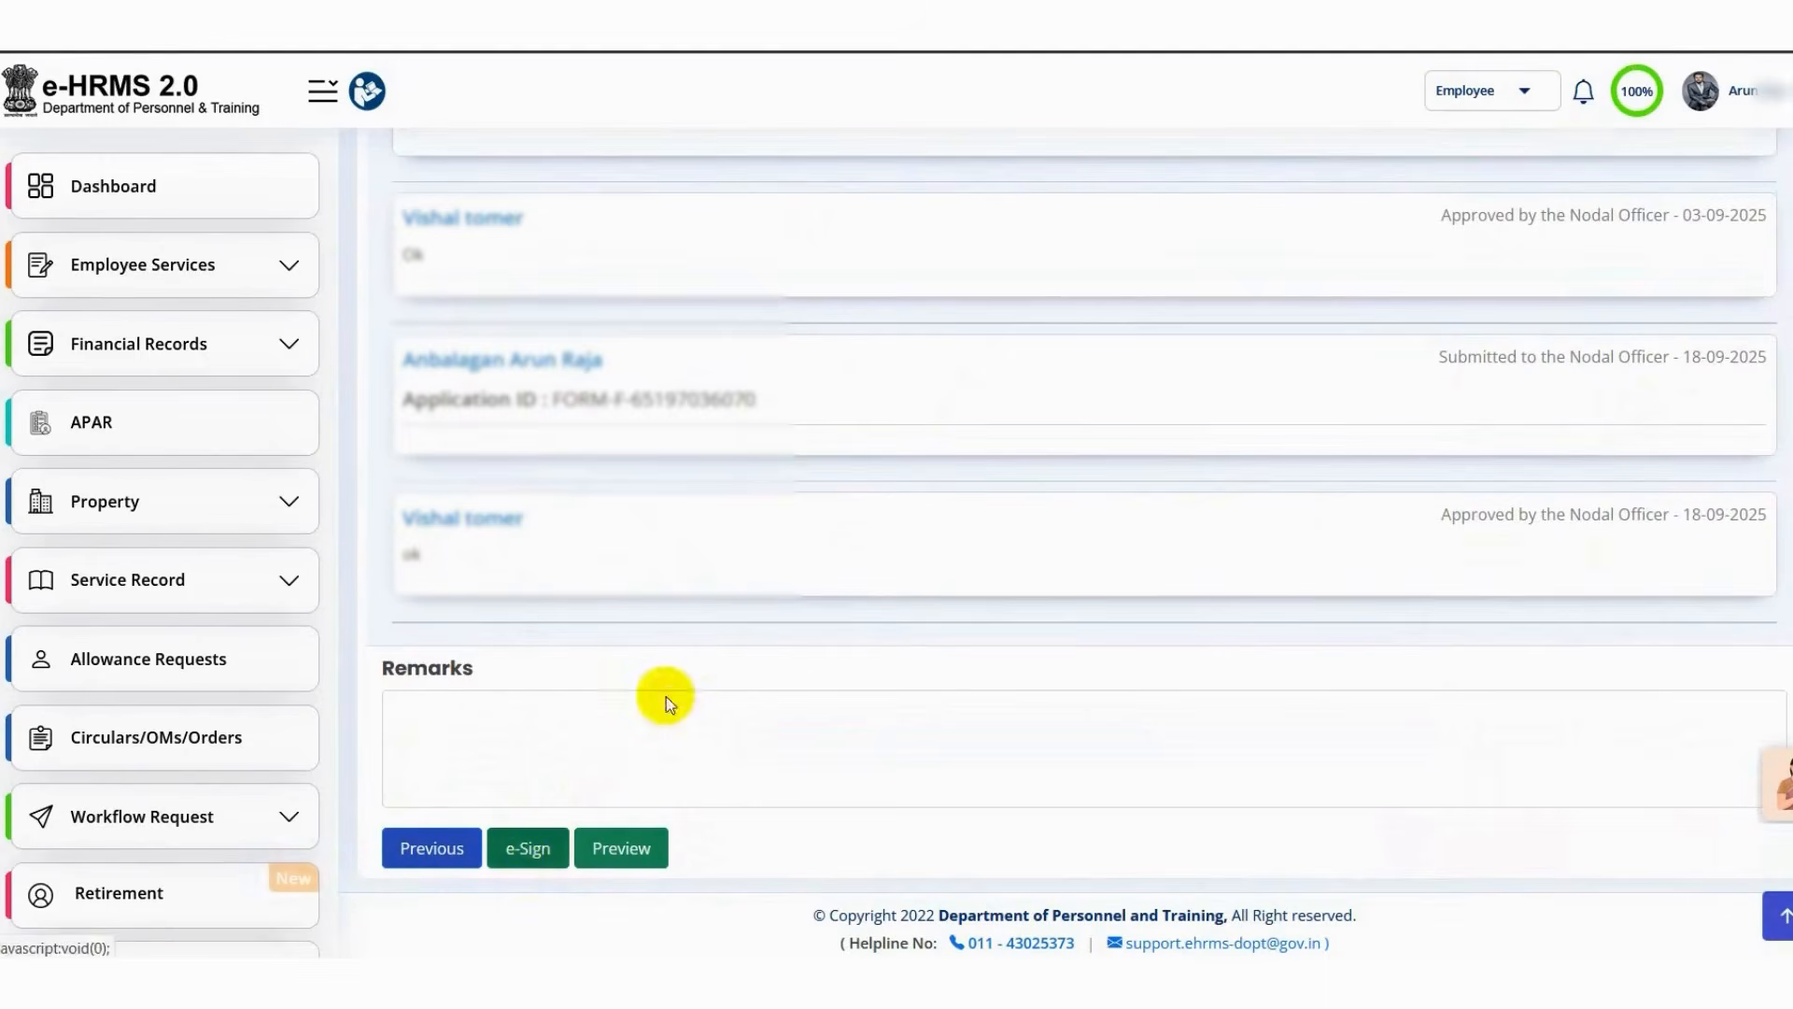
Step: Start e-signing the pension form, accept the profile freeze, and activate the Aadhaar number field on the eSign page
{"action": "left_click", "coordinate": [530, 850]}
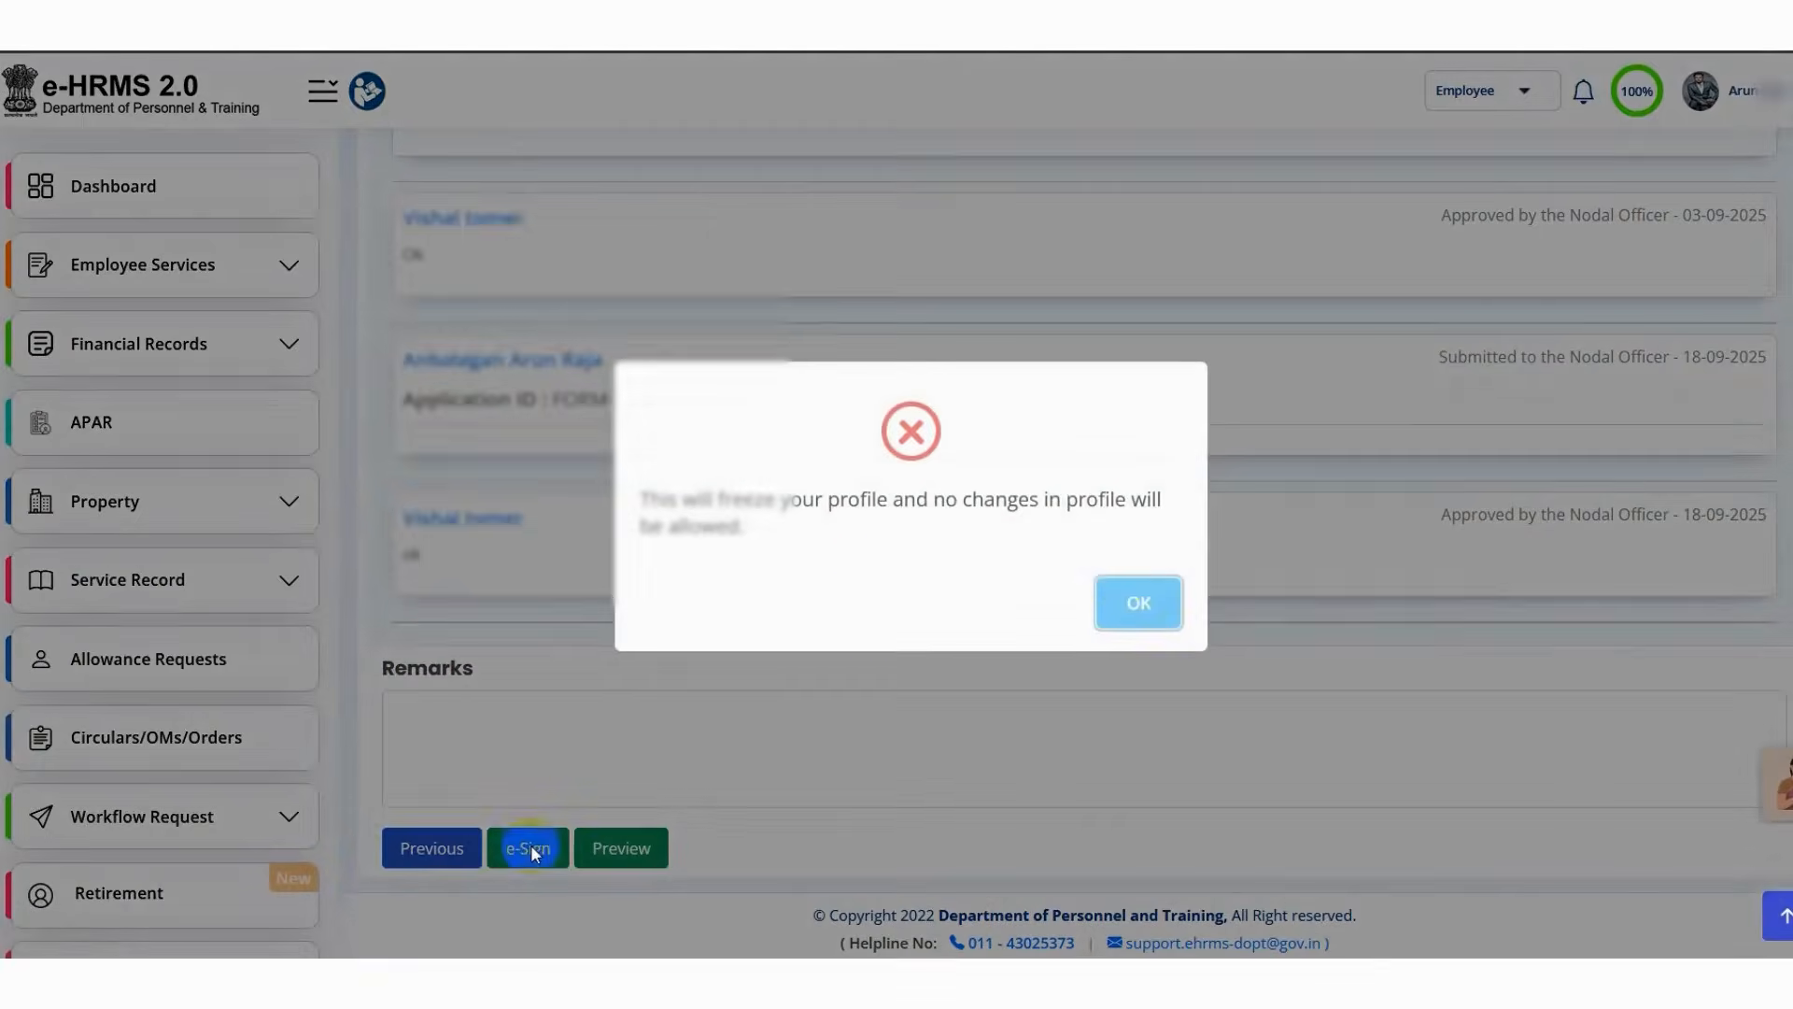
{"action": "left_click", "coordinate": [1148, 594]}
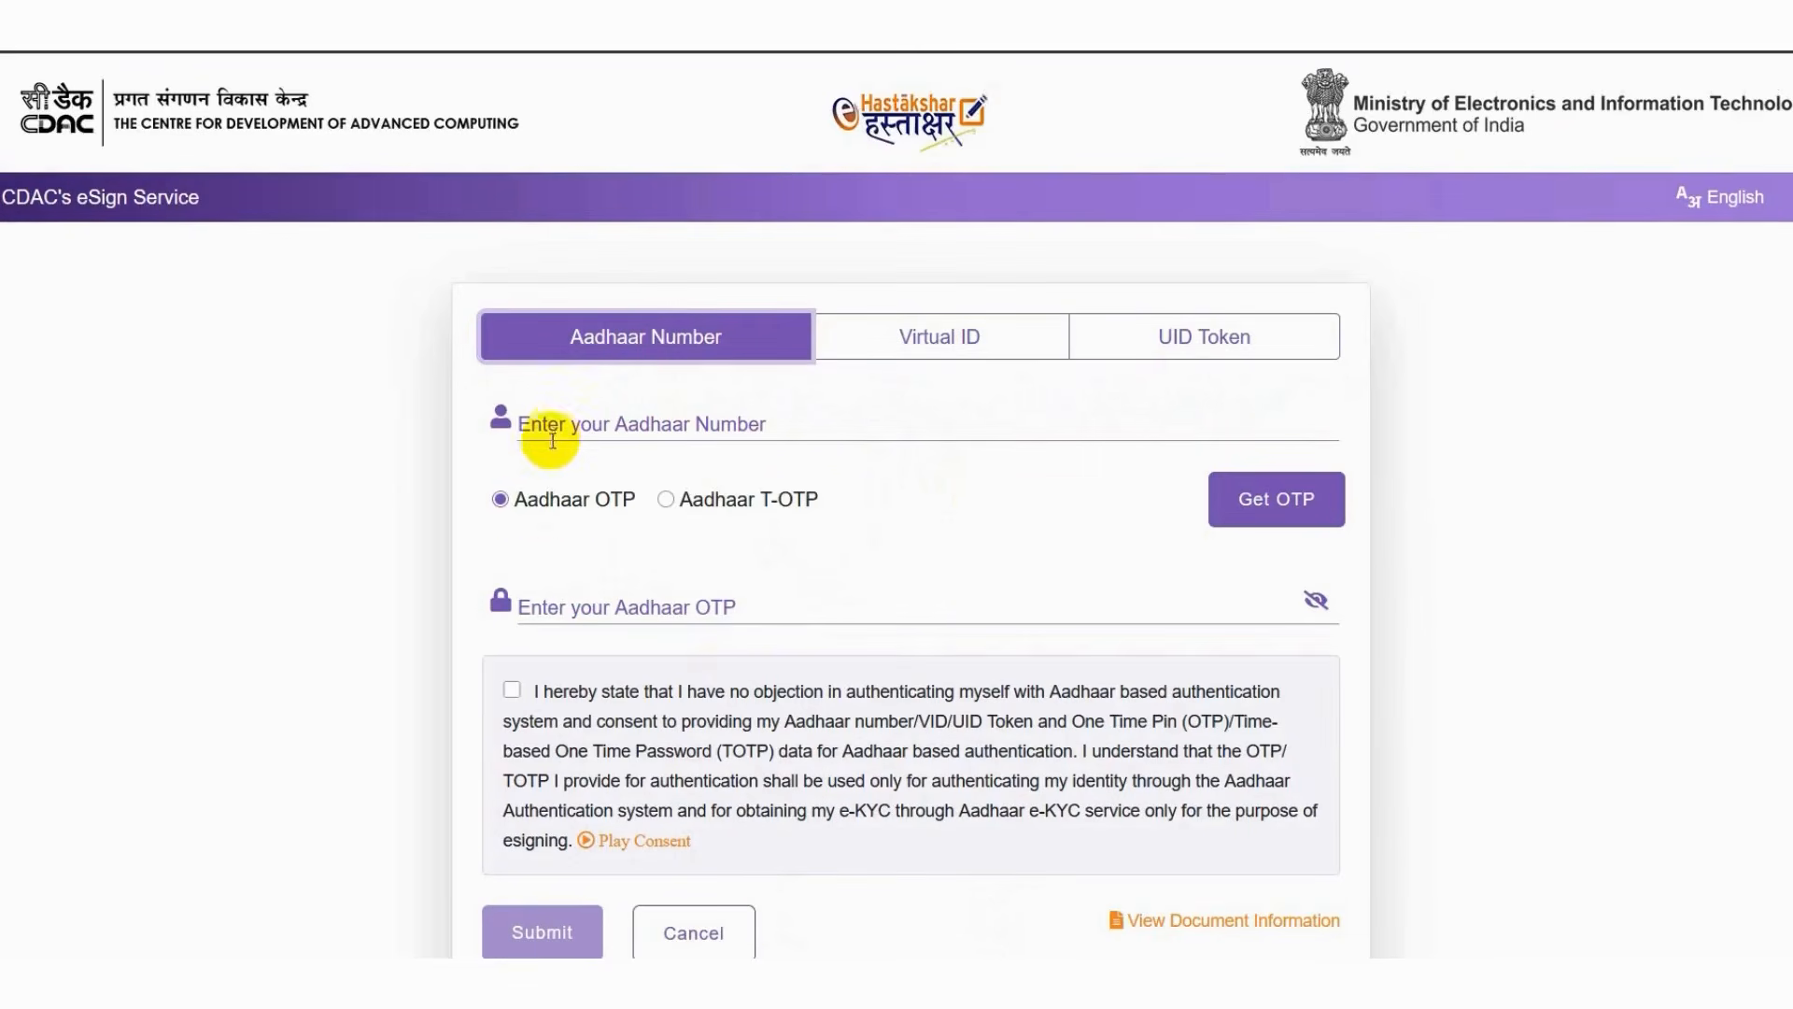
{"action": "left_click", "coordinate": [553, 429]}
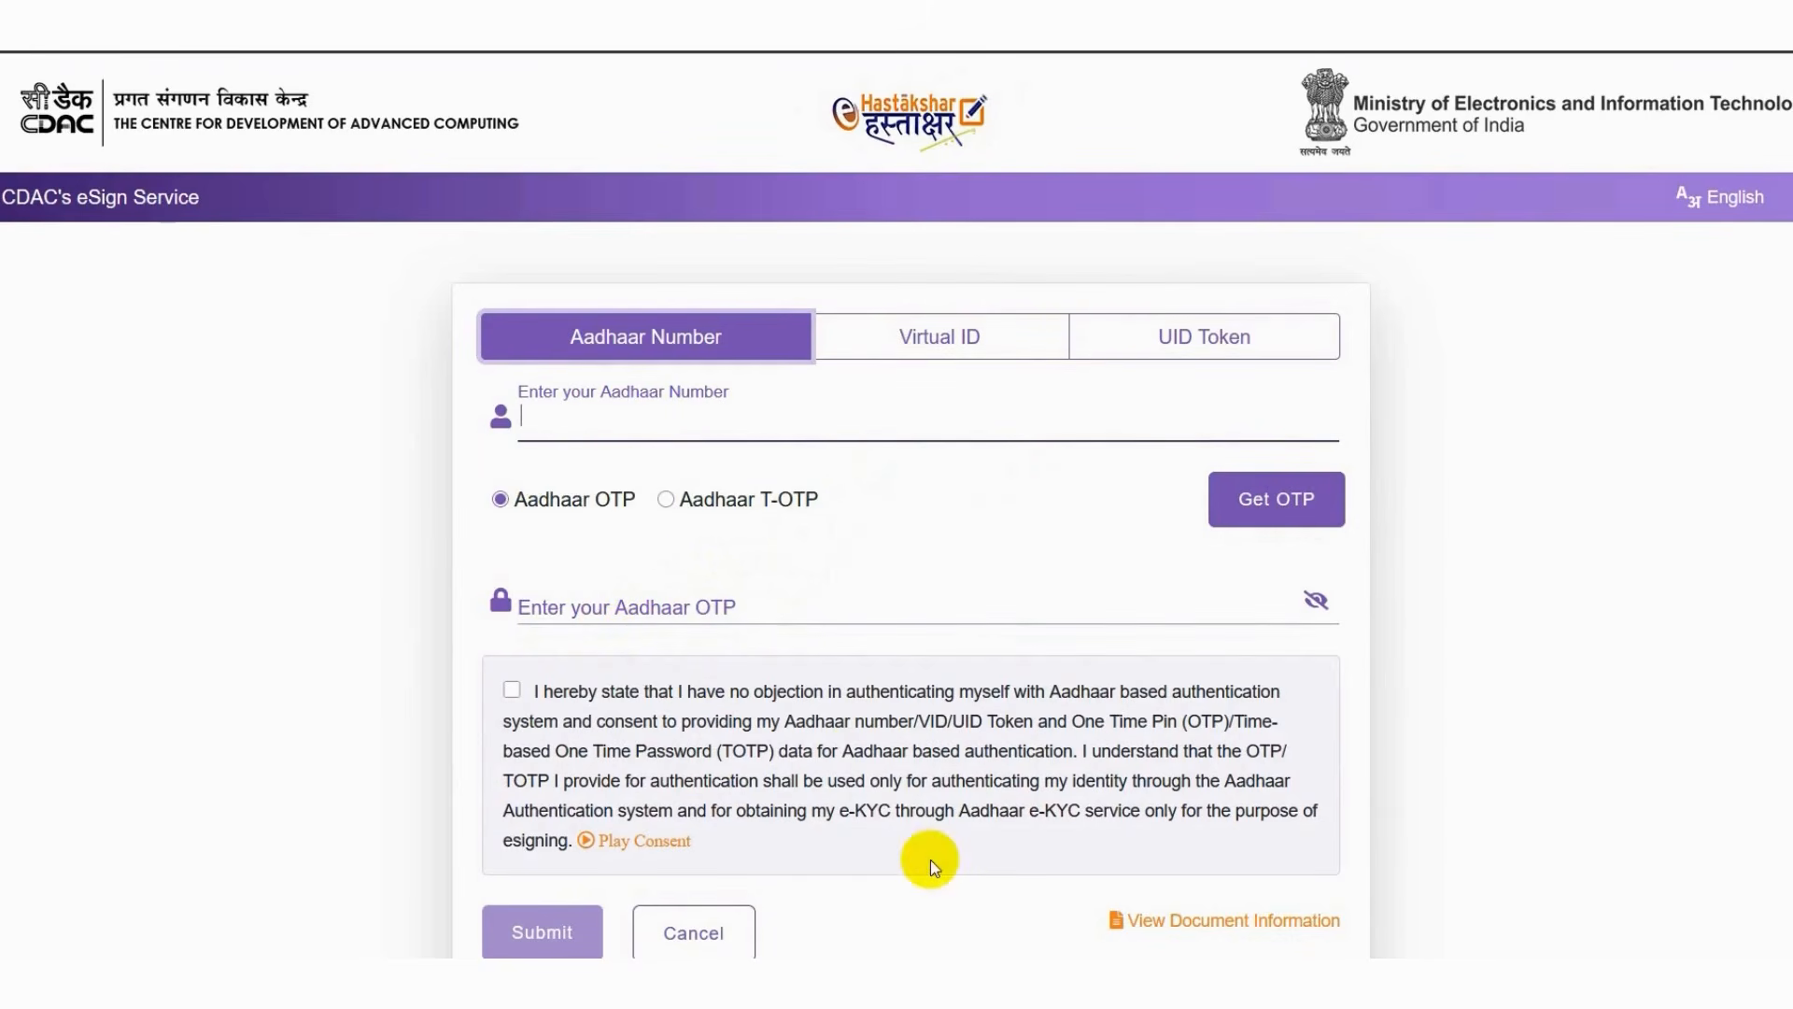
{"action": "scroll", "coordinate": [850, 747], "scroll_direction": "down", "scroll_amount": 1}
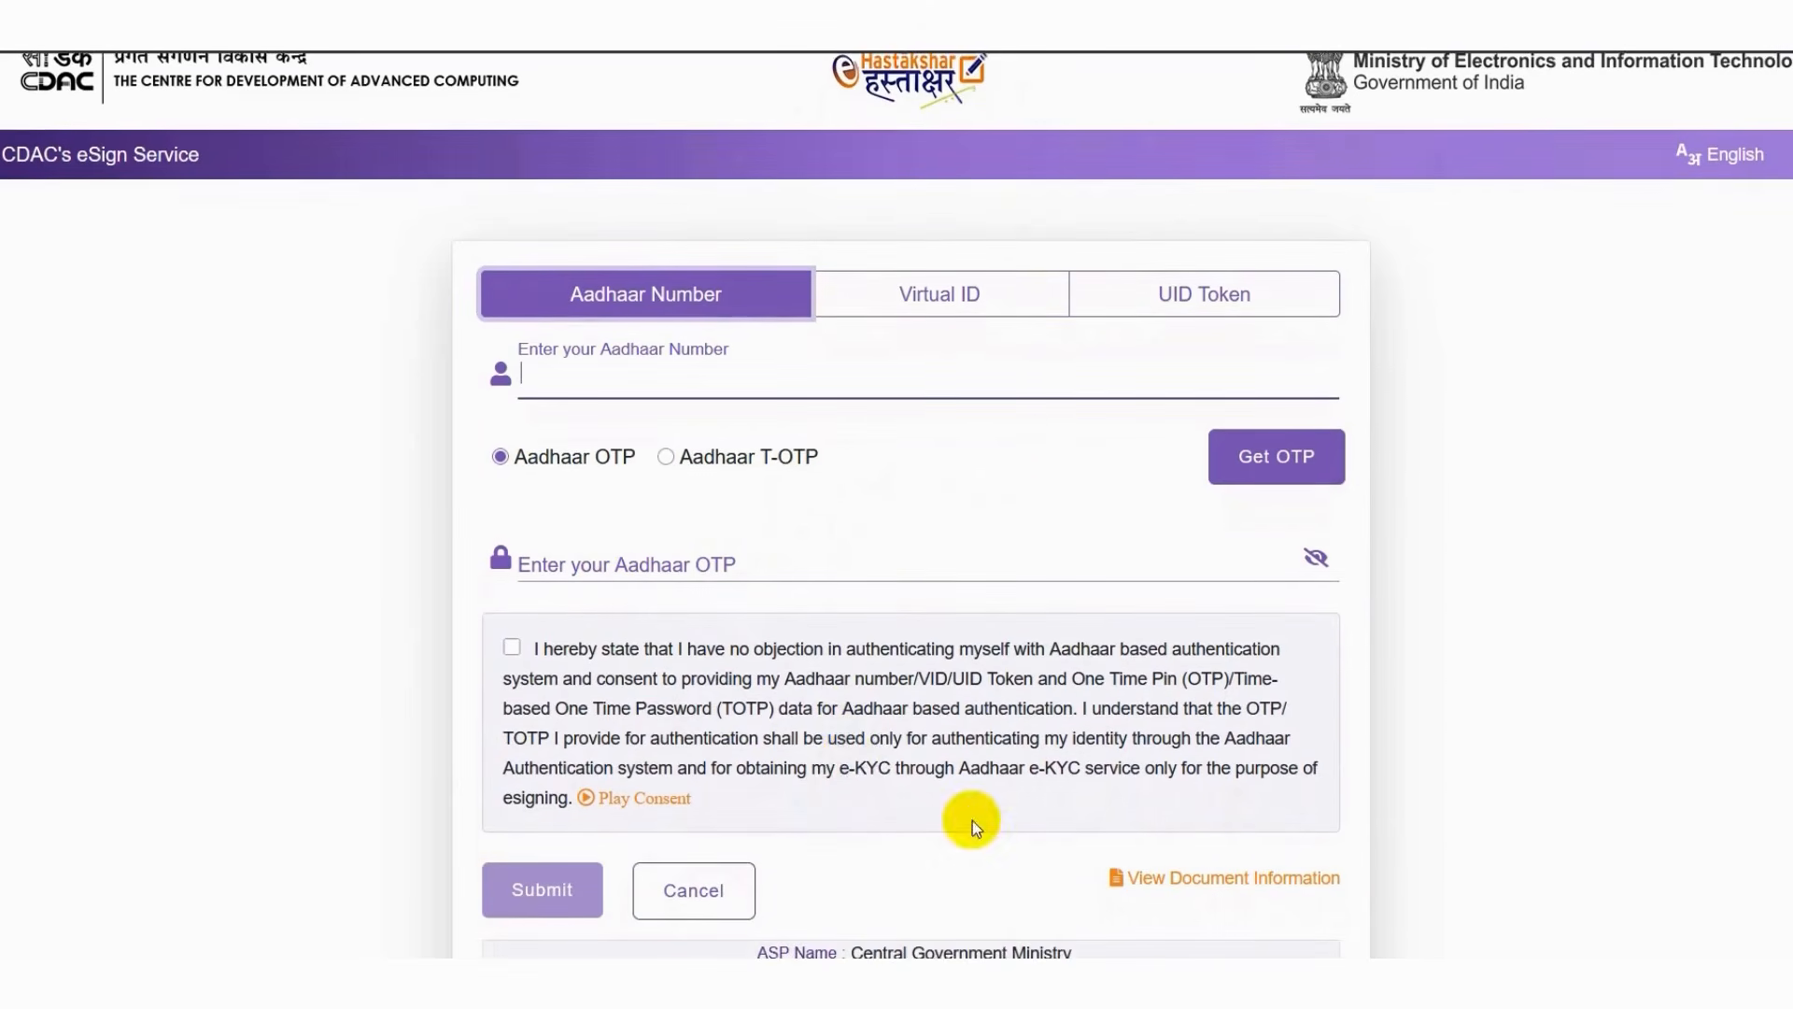